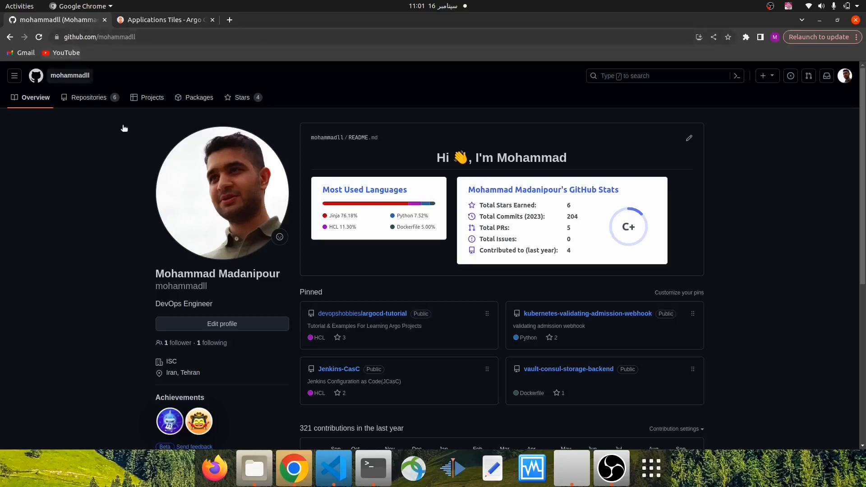
Switch to Terminal and try to list the Argo CD clusters with argocd cluster list in the new-cluster session
left_click(373, 468)
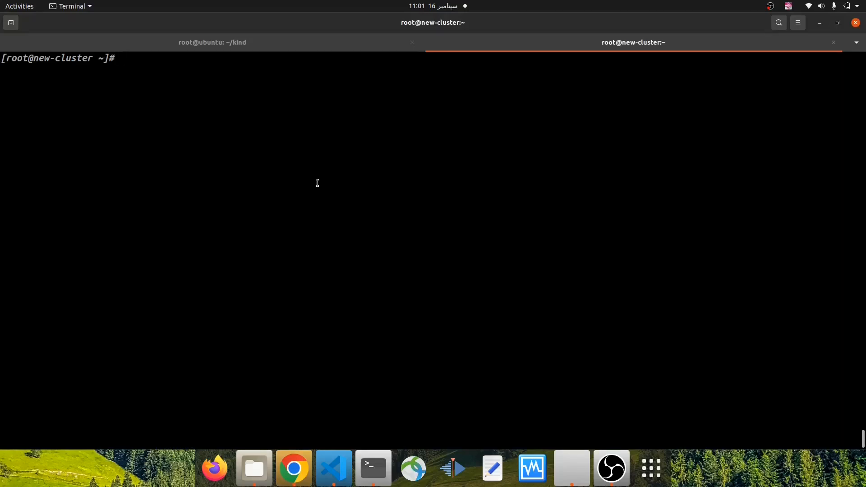
type("argc")
key("BackSpace")
type("ocd cluster list")
key("Return")
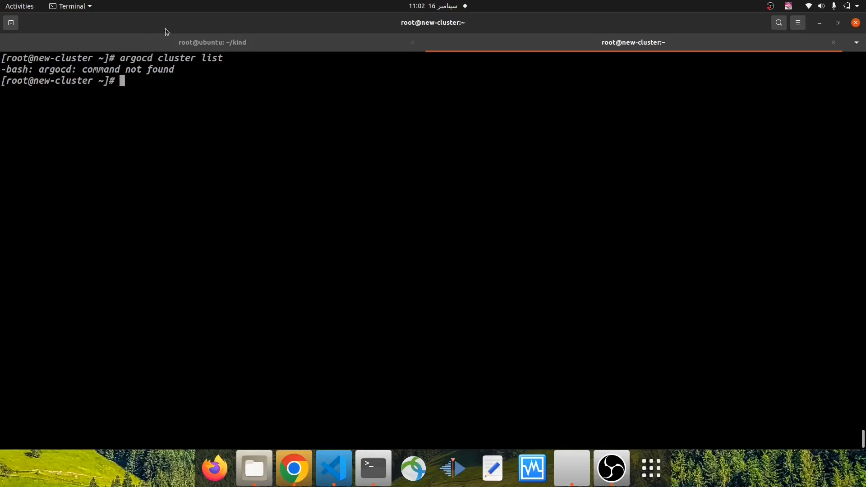
Run argocd cluster list in the root@ubuntu ~/kind session and highlight the listed server address
left_click(220, 45)
type("argocd cl")
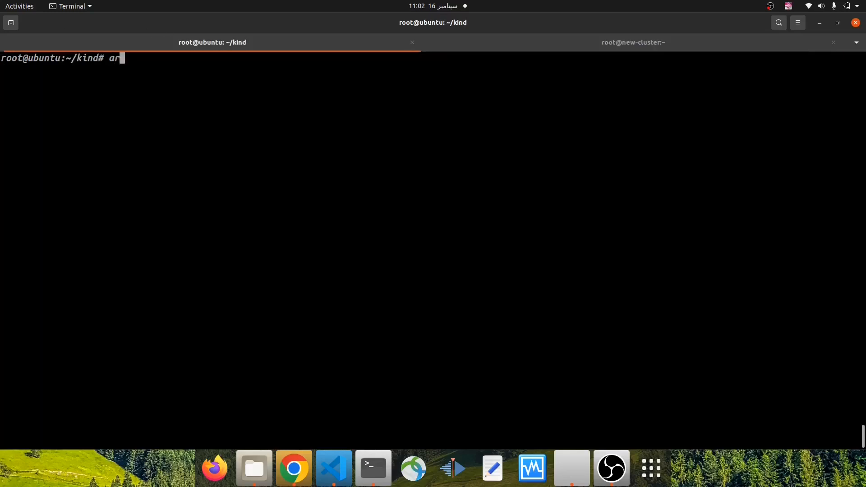
type("uster list")
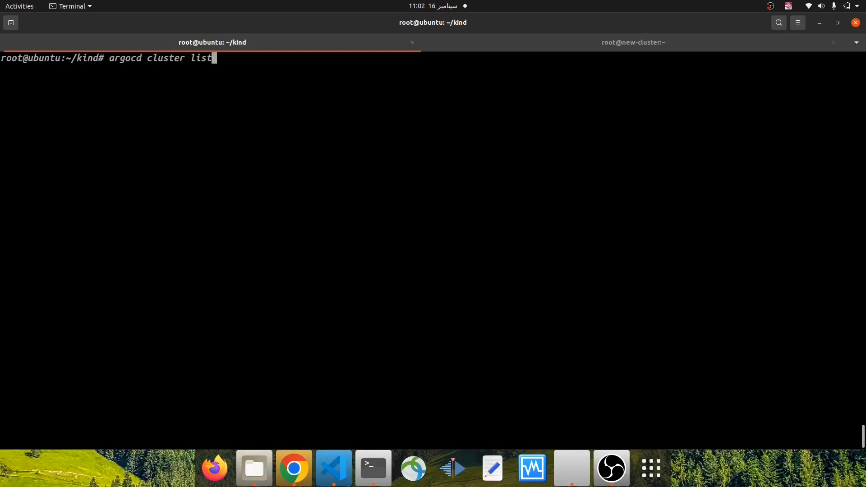
key("Return")
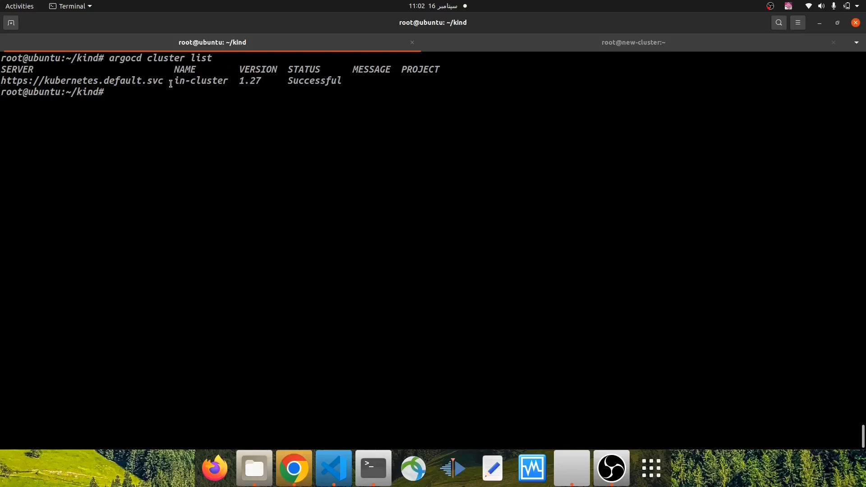
left_click_drag(163, 81, 4, 81)
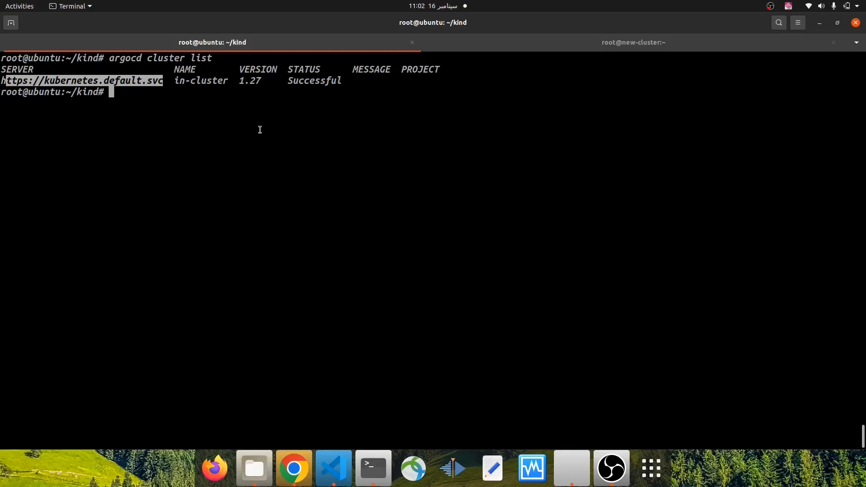
left_click_drag(168, 80, 1, 81)
Switch to Chrome and view the Clusters page in the Argo CD settings
left_click(294, 469)
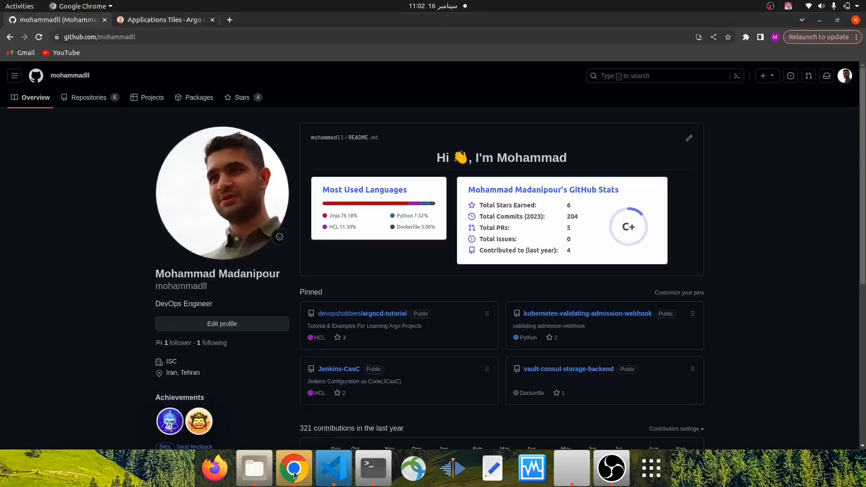
left_click(154, 21)
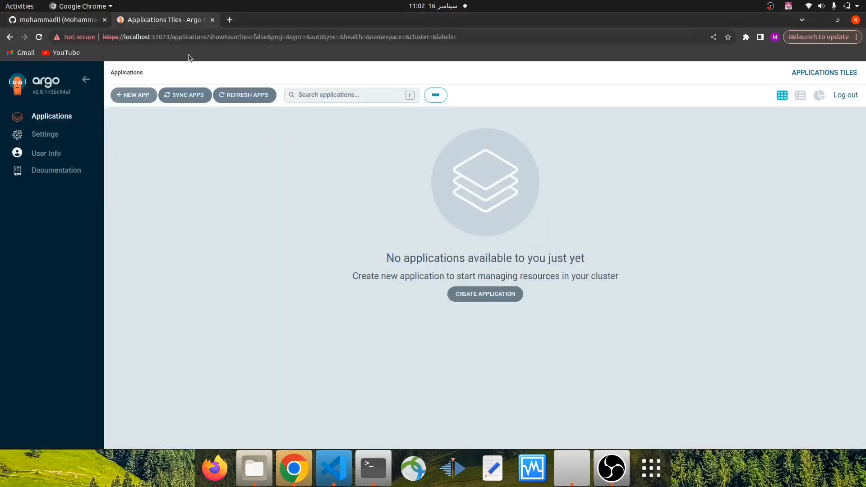
left_click(71, 135)
left_click(325, 281)
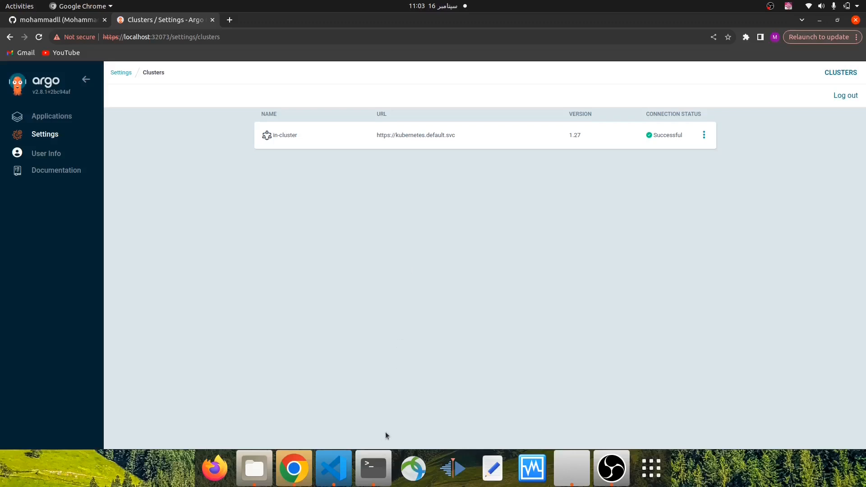
Return to Terminal's new-cluster session, clear its screen and highlight the host name in the prompt
left_click(378, 470)
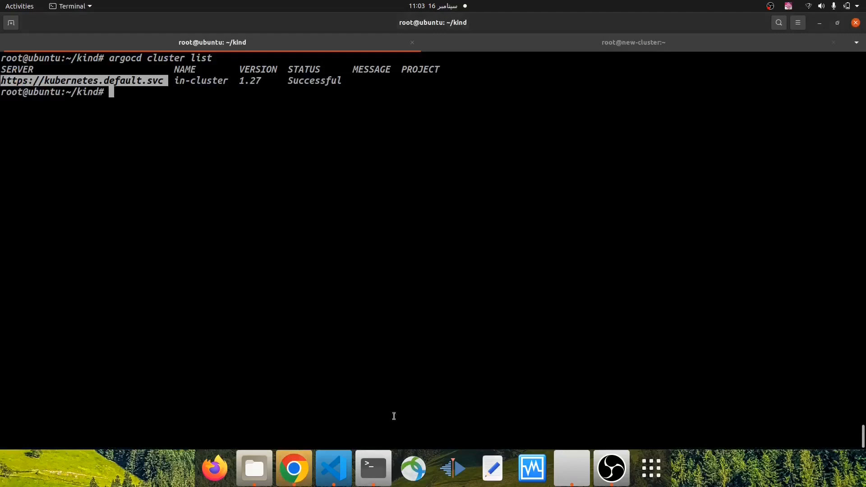
left_click(587, 51)
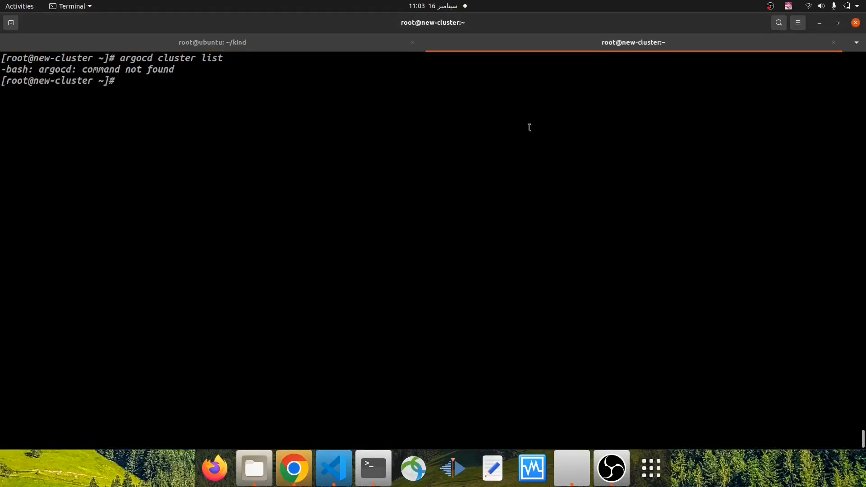
key("ctrl+l")
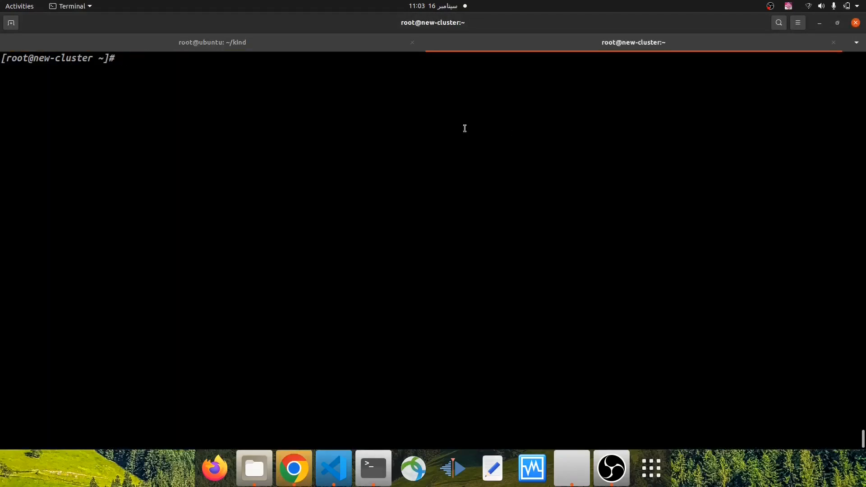
left_click_drag(35, 58, 95, 59)
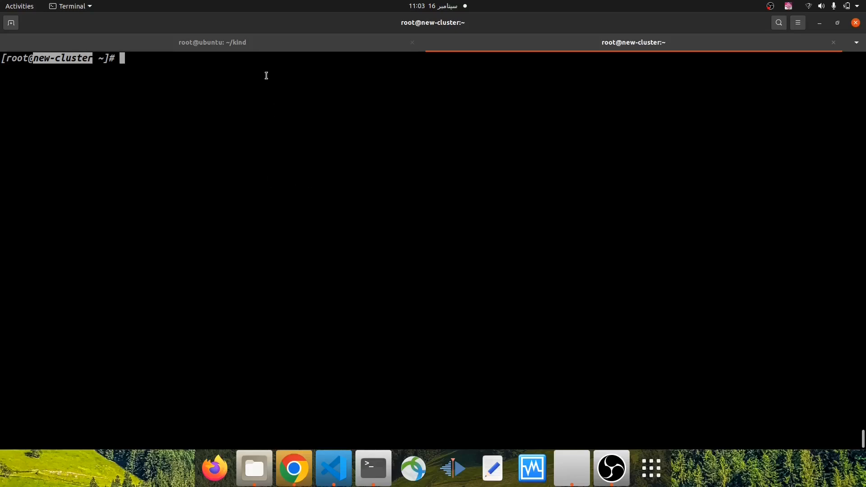
left_click(259, 49)
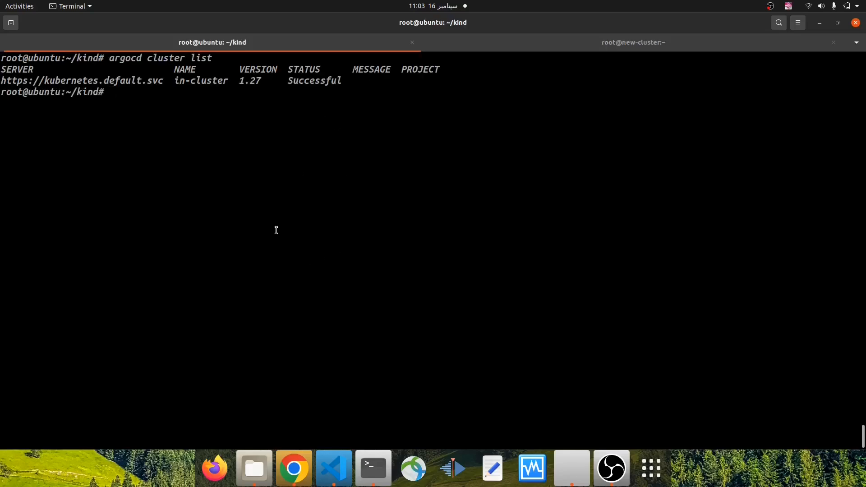
left_click(574, 48)
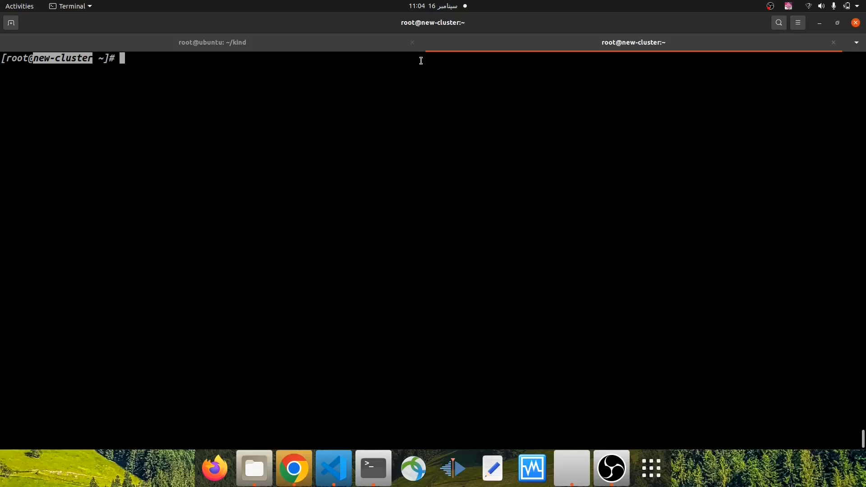
key("Return")
key("Return")
key("Return")
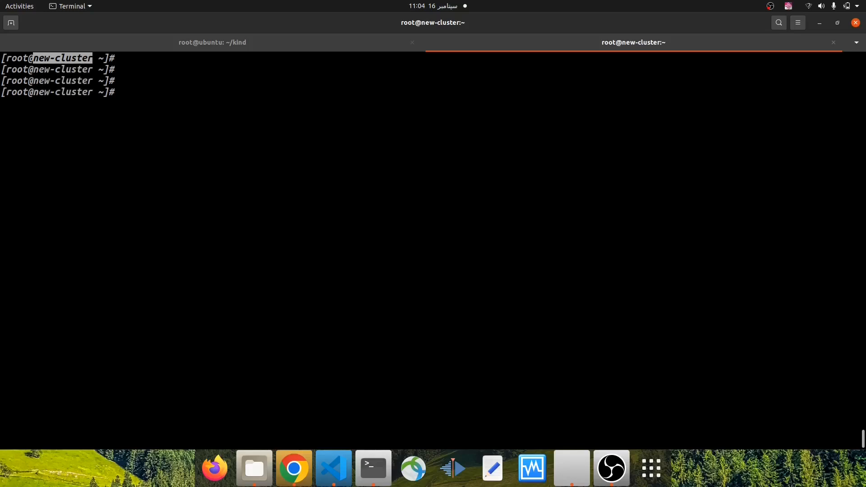
Create a Kubernetes service account named new-cluster-sa with k create sa
type("k create sa")
type(" ew")
key("BackSpace")
key("BackSpace")
type("new-cluster-sa")
key("Return")
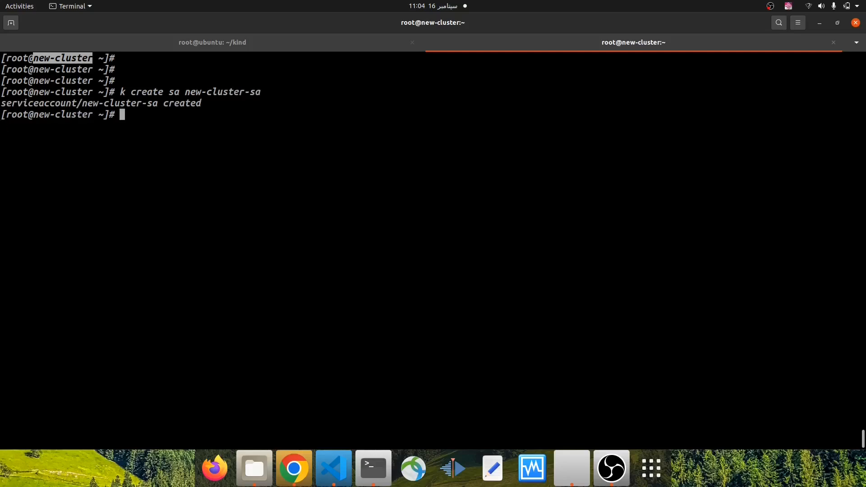
List the service accounts with k get sa, highlight new-cluster-sa, and clear the screen
type("k get sa")
key("Return")
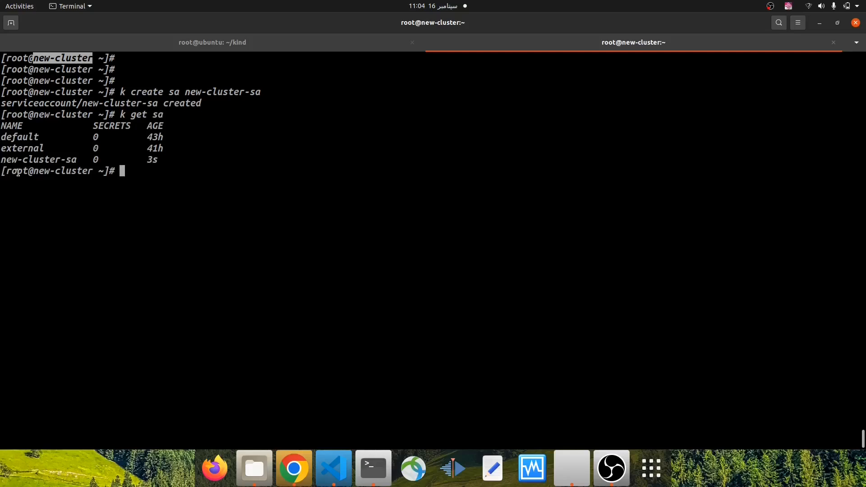
double_click(32, 160)
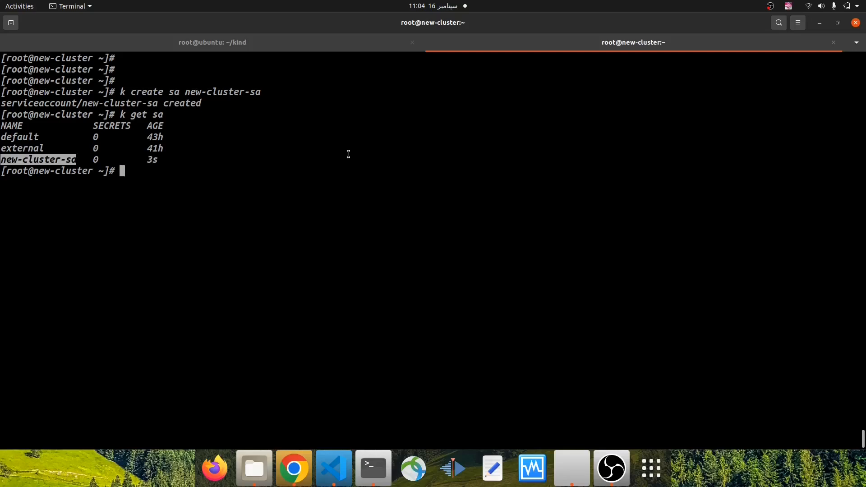
key("ctrl+l")
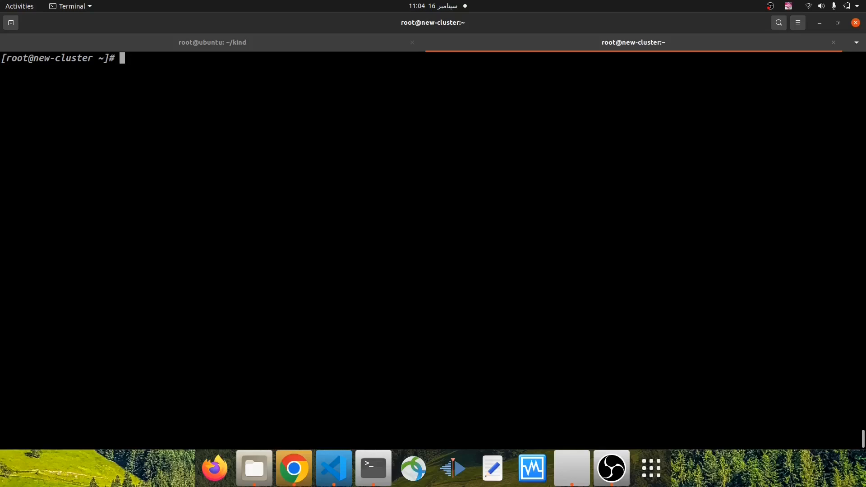
Look up the cluster-admin cluster role with k get clusterrole and highlight its name
type("k get cluster")
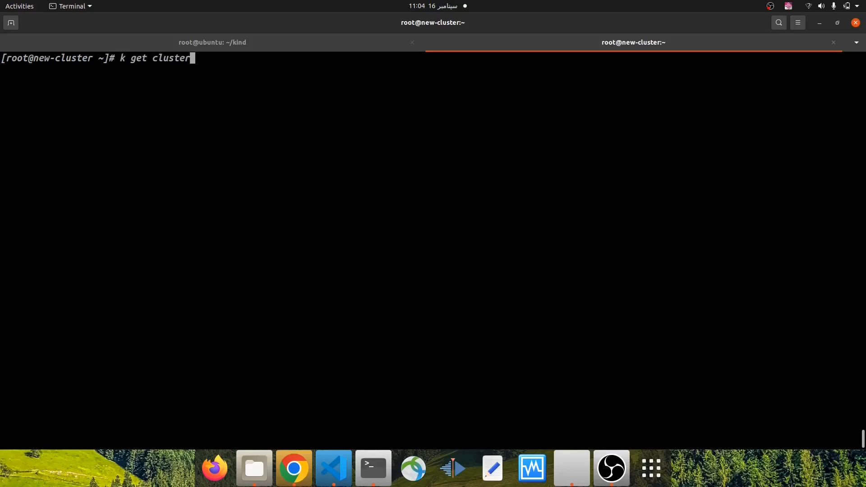
type("role cluster")
type("-admin")
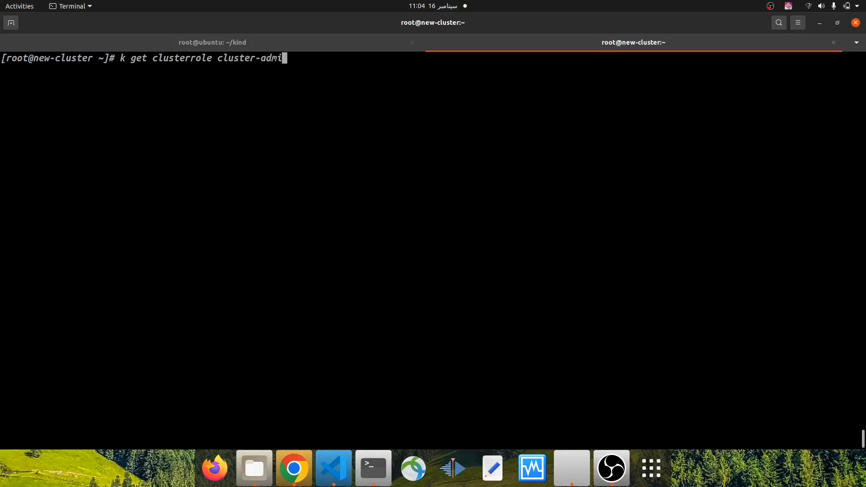
key("Return")
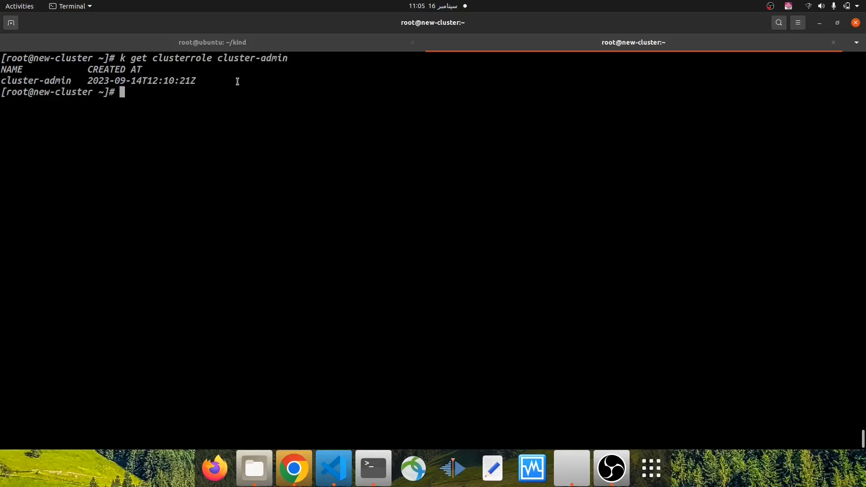
double_click(62, 80)
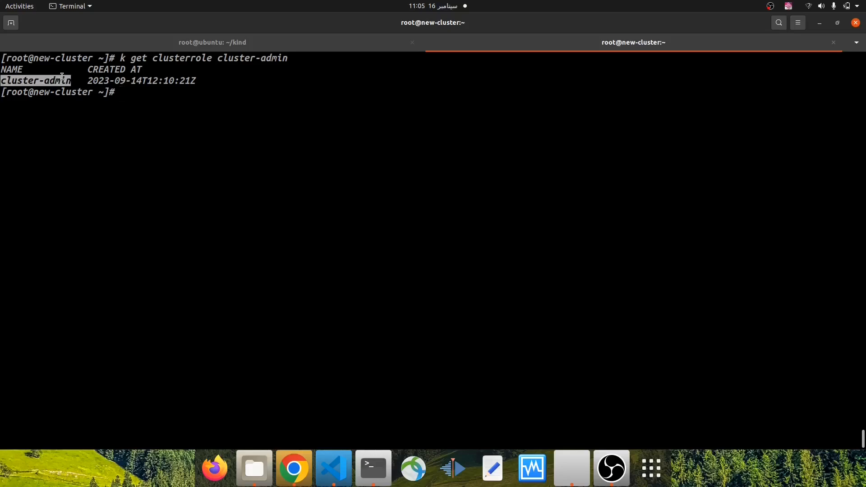
scroll(66, 93, "up", 2)
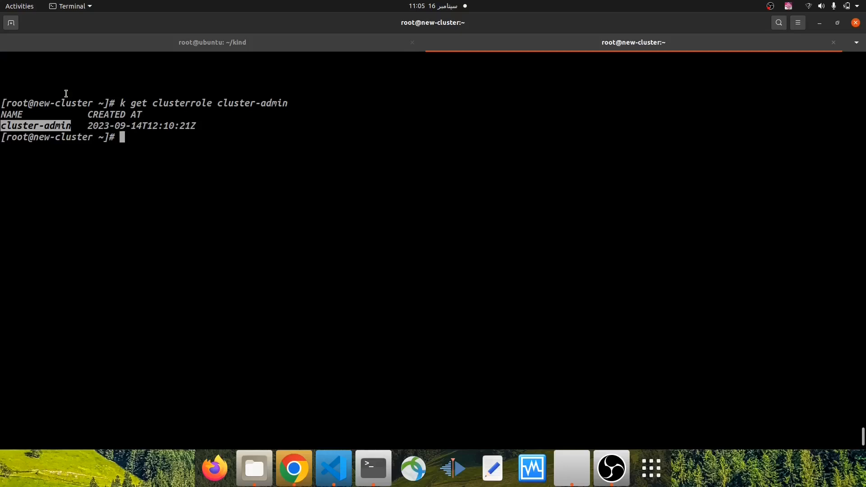
Show the help for k create clusterrolebinding and find its example command
type("k ")
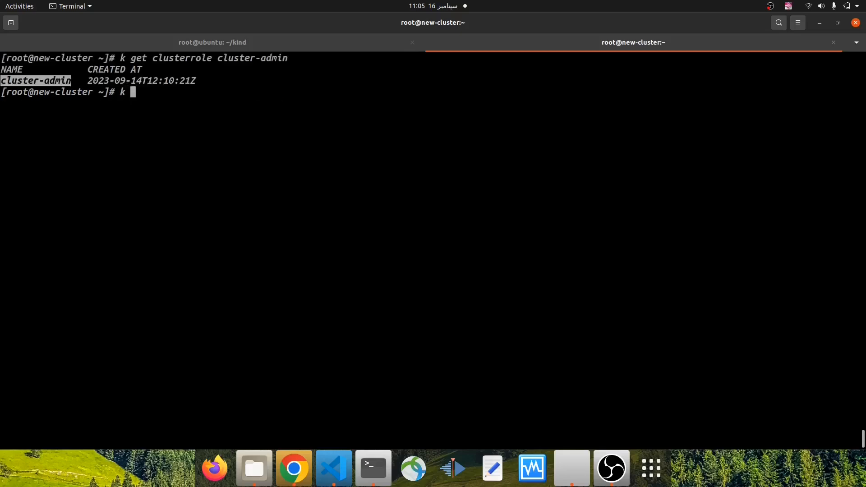
type("create clusterrolebinding --help")
key("Return")
scroll(217, 163, "up", 7)
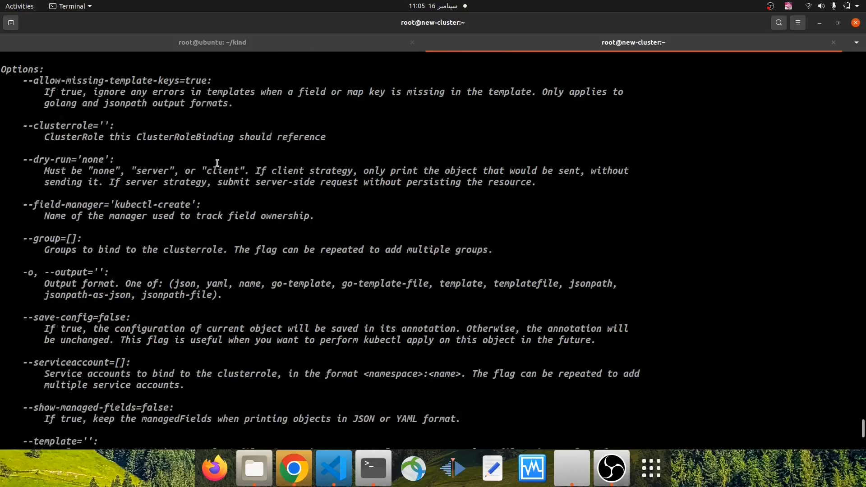
scroll(217, 162, "up", 4)
Copy the example kubectl create clusterrolebinding command from the help text and paste it at the prompt
left_click_drag(13, 183, 635, 183)
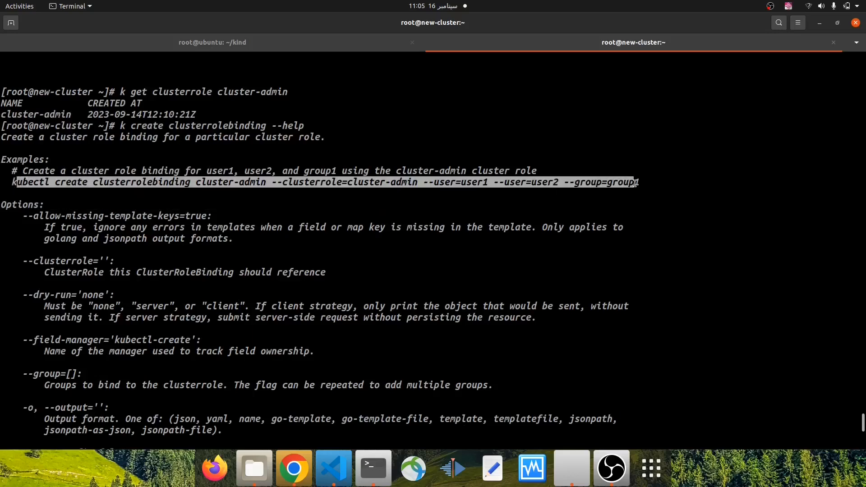
right_click(624, 183)
left_click(632, 189)
scroll(474, 229, "down", 9)
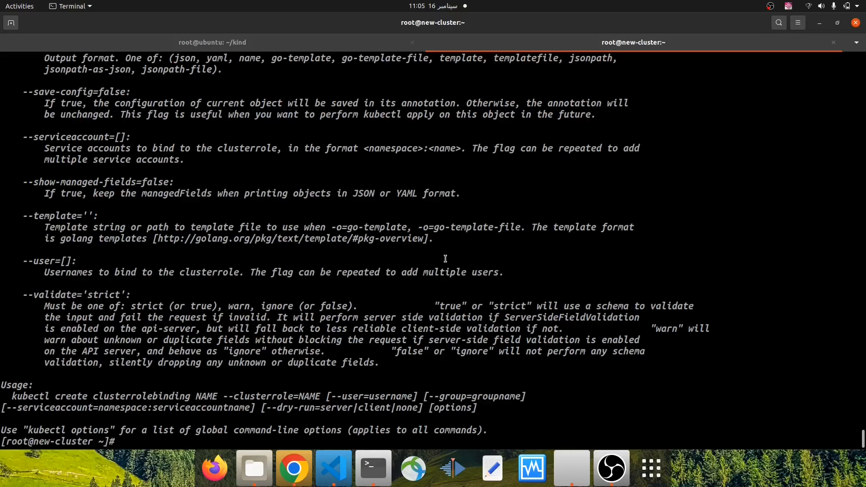
right_click(454, 222)
left_click(479, 252)
Replace the user and group options of the pasted command with --serviceaccount=default:
key("BackSpace")
key("BackSpace")
key("BackSpace")
key("BackSpace")
key("BackSpace")
key("BackSpace")
key("BackSpace")
key("BackSpace")
key("BackSpace")
key("BackSpace")
key("BackSpace")
key("BackSpace")
key("BackSpace")
key("BackSpace")
key("BackSpace")
key("BackSpace")
key("BackSpace")
key("BackSpace")
key("BackSpace")
key("BackSpace")
key("BackSpace")
key("BackSpace")
key("BackSpace")
key("BackSpace")
key("BackSpace")
key("BackSpace")
type("service")
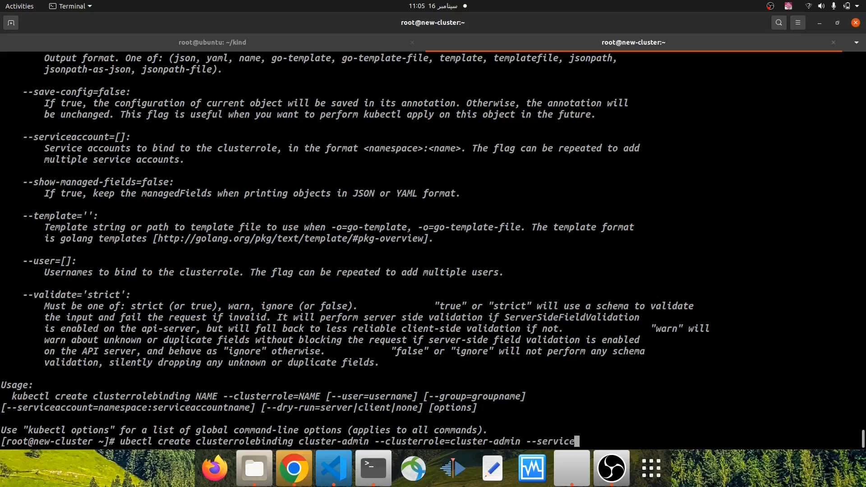
type("account=default:")
Copy new-cluster-sa from the earlier terminal output and append it after default: in the command
scroll(265, 208, "up", 5)
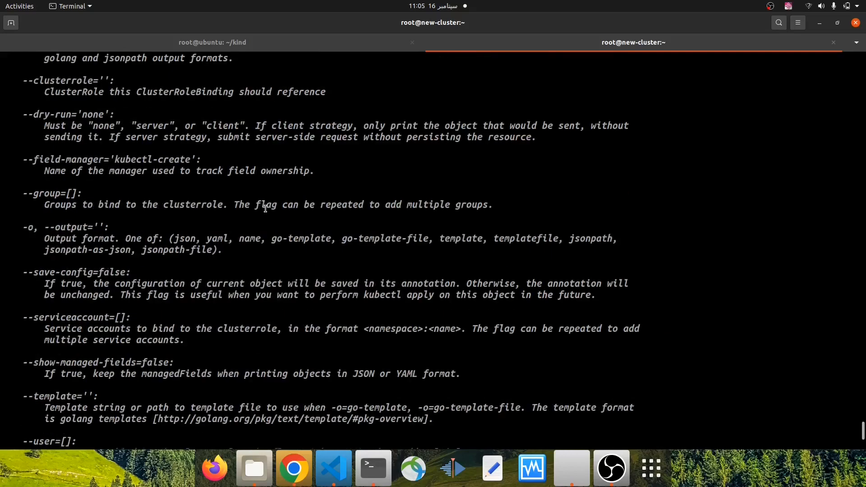
scroll(265, 208, "up", 10)
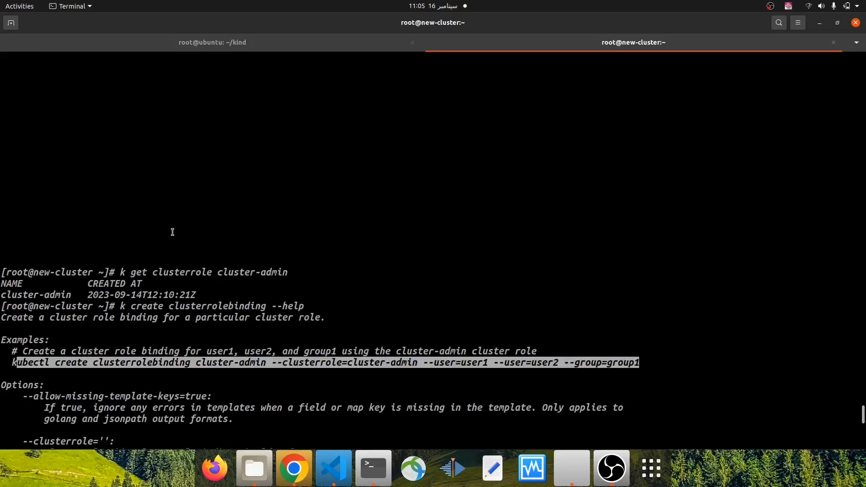
scroll(169, 231, "up", 5)
double_click(54, 297)
right_click(54, 297)
left_click(87, 304)
scroll(252, 287, "down", 15)
scroll(577, 317, "down", 4)
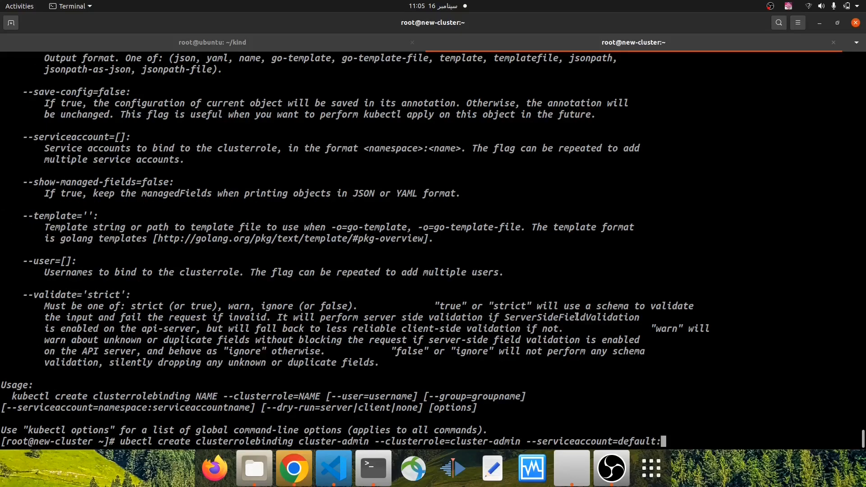
right_click(689, 245)
left_click(717, 275)
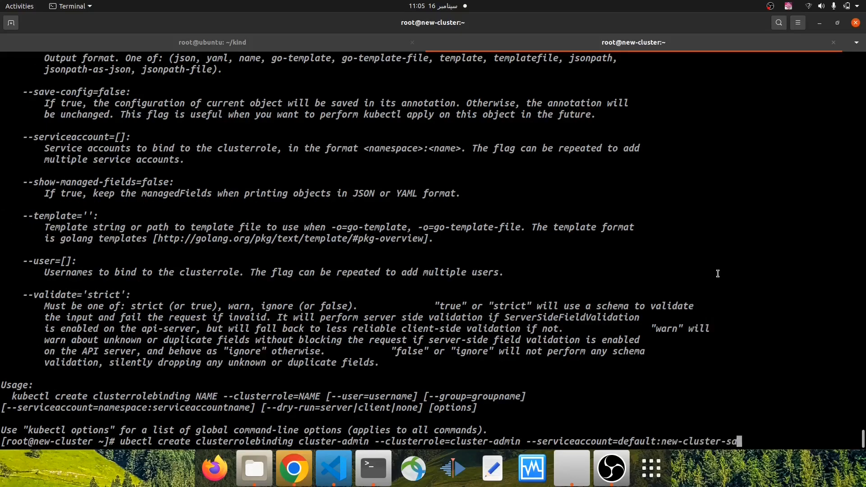
Rename the cluster role binding in the pending command to argocd-binding
key("Left")
key("Left")
key("Left")
key("Left")
key("Left")
key("Left")
key("Left")
key("Left")
key("Left")
key("Left")
key("Left")
key("Left")
key("Left")
key("Left")
key("Left")
key("Left")
key("Left")
key("Left")
key("Left")
key("Left")
key("Left")
key("Left")
key("Left")
key("Left")
key("Left")
key("Left")
key("Left")
key("Left")
key("Left")
key("Left")
key("Left")
key("Left")
key("Left")
key("Left")
key("Left")
key("Left")
key("Left")
key("Left")
key("Left")
key("Left")
key("Right")
key("BackSpace")
key("BackSpace")
key("BackSpace")
key("BackSpace")
key("BackSpace")
key("BackSpace")
key("BackSpace")
key("BackSpace")
key("BackSpace")
key("BackSpace")
key("BackSpace")
key("BackSpace")
key("BackSpace")
type("argocd-n")
key("BackSpace")
type("bindng")
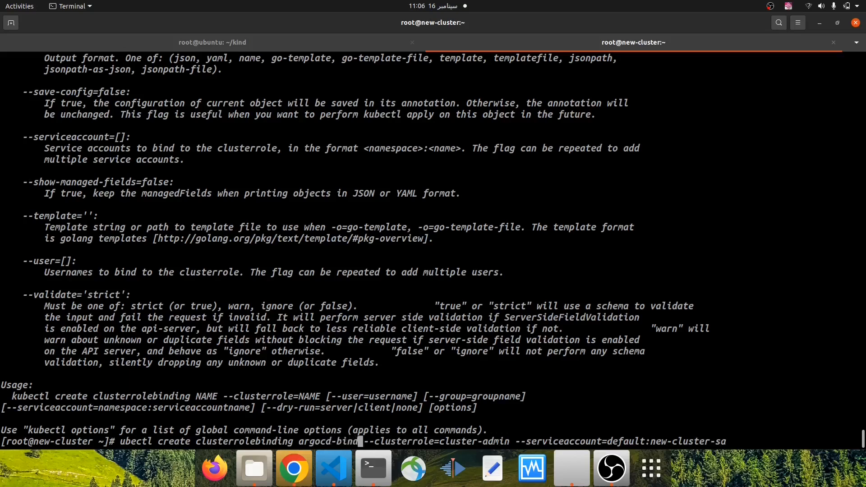
key("BackSpace")
key("BackSpace")
type("ing")
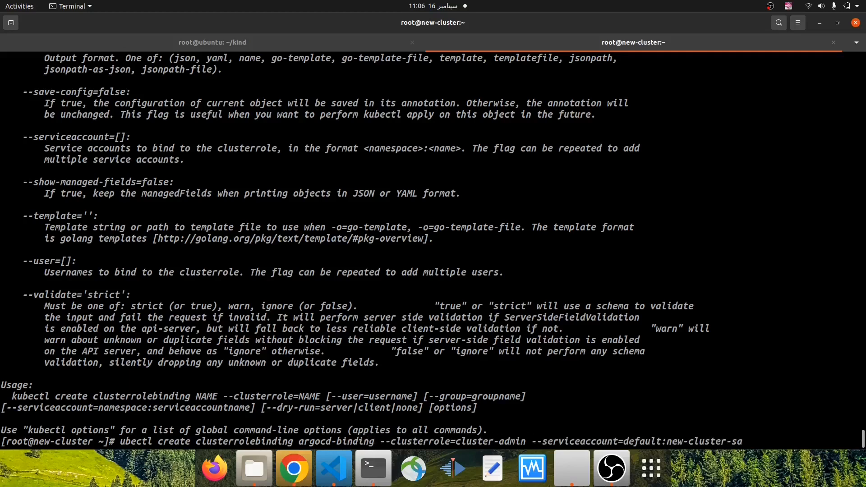
Add the missing k at the start of the command so it reads kubectl, and run it
key("Left")
key("Left")
key("Left")
key("Left")
key("Left")
key("Left")
key("Left")
key("Left")
key("Left")
key("Left")
key("Left")
key("Left")
key("Left")
key("Left")
key("Left")
key("Left")
key("Left")
key("Left")
key("Left")
key("Left")
type("k")
key("Return")
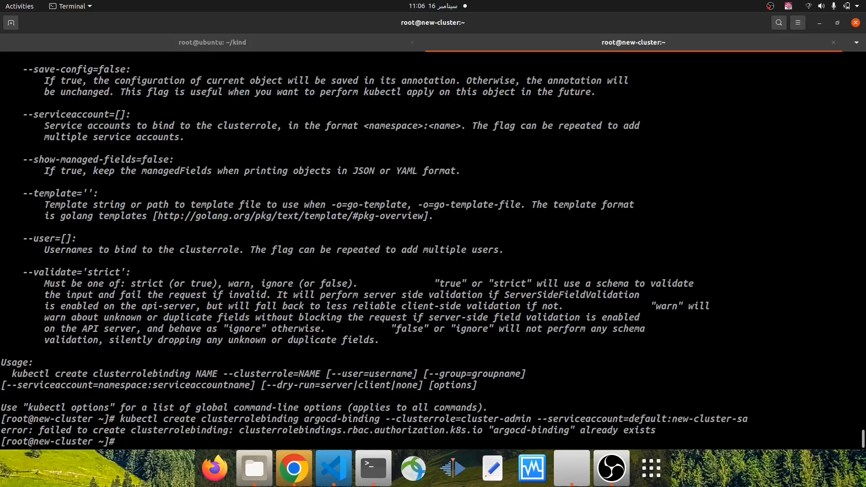
Rerun the clusterrolebinding command with the binding named argocd-cluster-binding and clear the terminal
key("Up")
key("Left")
key("Left")
key("Left")
key("Left")
key("Left")
key("Left")
key("Left")
key("Left")
key("Left")
key("Left")
key("Left")
key("Left")
key("Left")
key("Left")
key("Left")
key("Left")
key("Left")
key("Left")
key("Left")
key("Left")
key("Left")
key("Left")
key("Left")
key("Left")
key("Left")
key("Left")
key("Left")
key("Left")
key("Left")
key("Left")
key("Left")
key("Left")
key("Left")
key("Left")
key("Left")
key("Left")
key("Left")
key("Left")
key("Left")
key("Left")
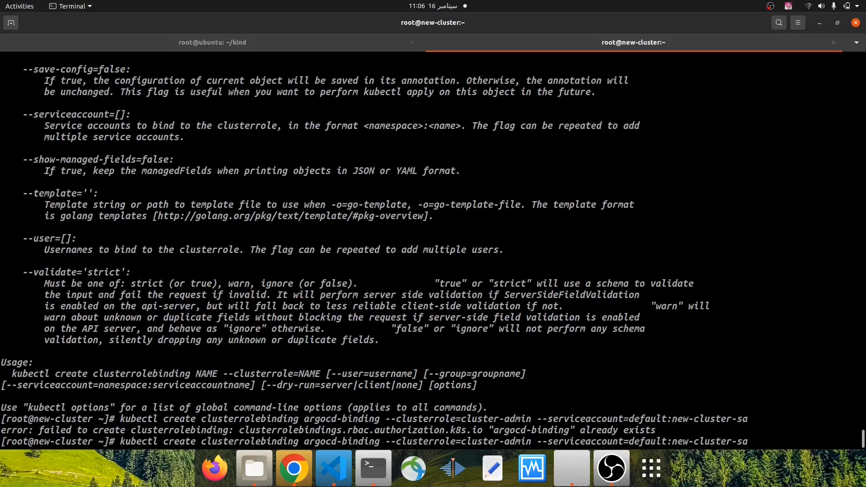
type("cluster")
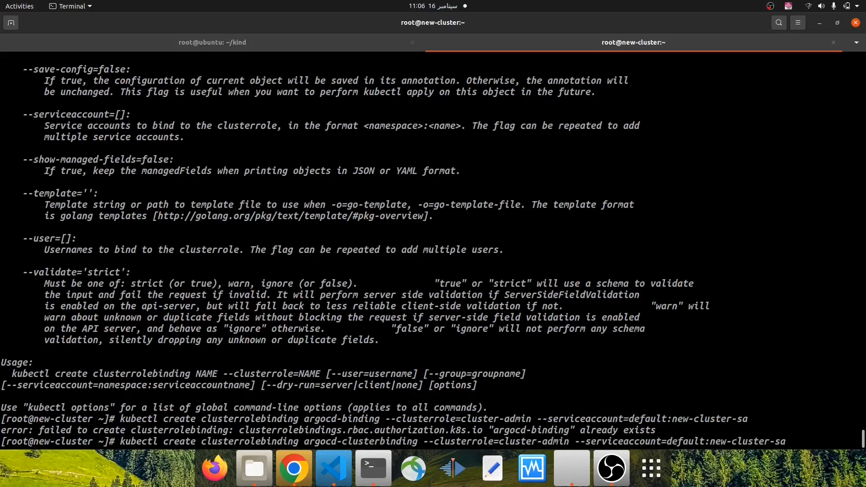
key("Return")
key("ctrl+l")
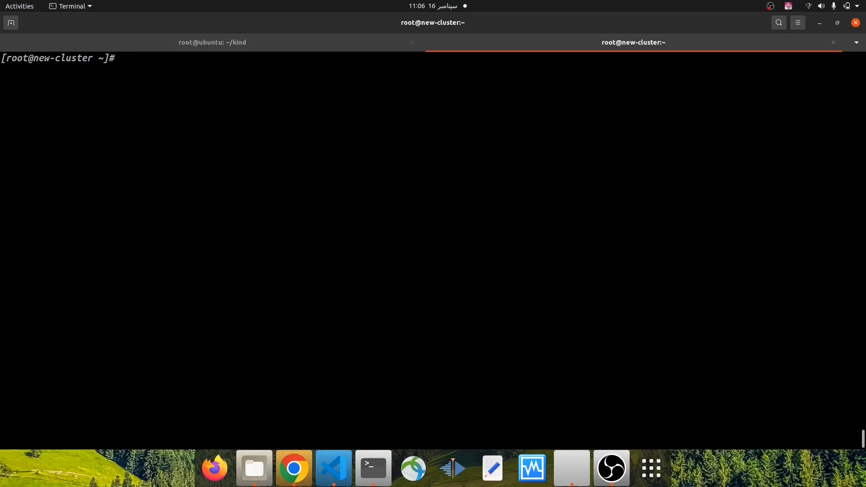
Review the cluster role and service account in the executed clusterrolebinding command, and clear the terminal again
key("Return")
key("Return")
key("Return")
type("k")
key("BackSpace")
key("BackSpace")
key("Return")
scroll(325, 215, "up", 9)
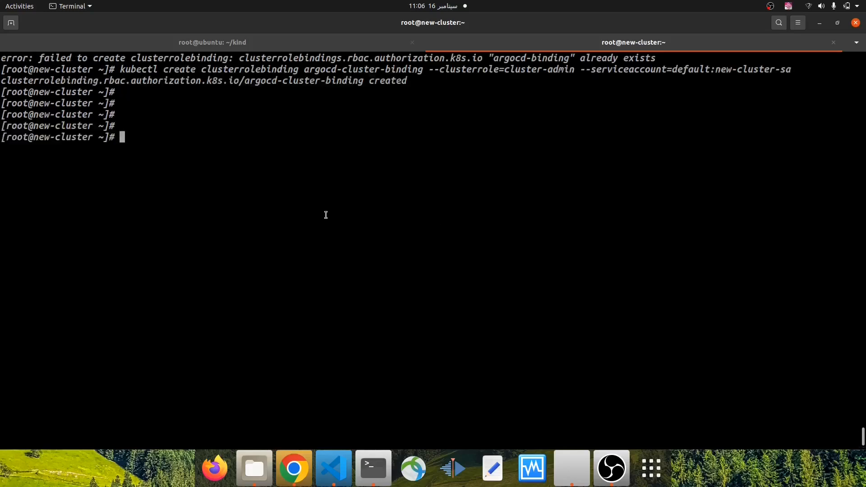
scroll(325, 215, "up", 3)
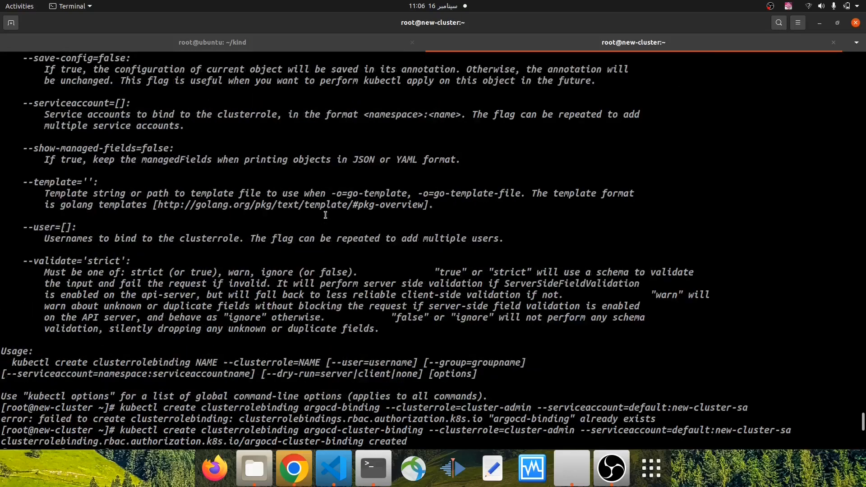
scroll(325, 215, "down", 7)
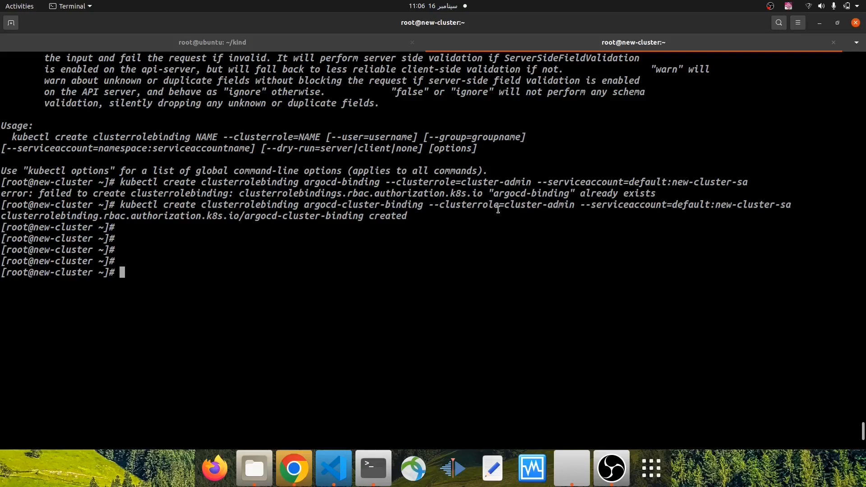
left_click_drag(508, 206, 566, 207)
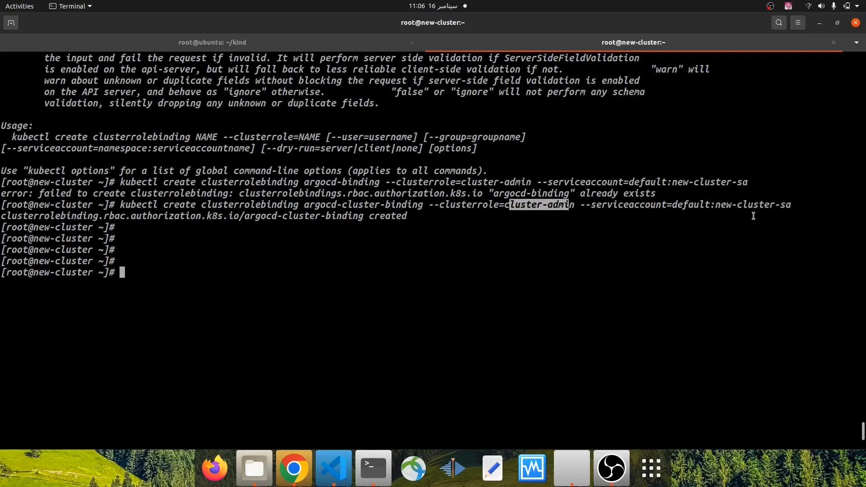
left_click_drag(721, 204, 784, 204)
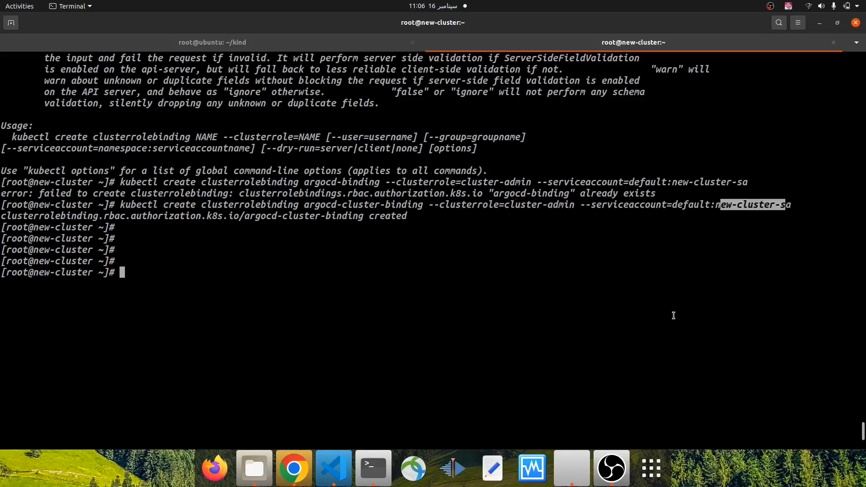
key("ctrl+l")
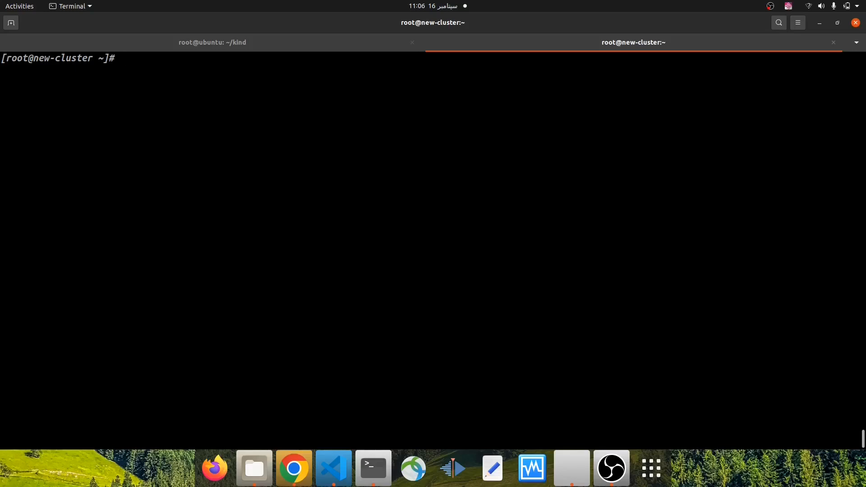
Check pod creation permission with k auth can-i create pods --as system:serviceaccount:default:new-cluster-as
type("k auth can-i create pod")
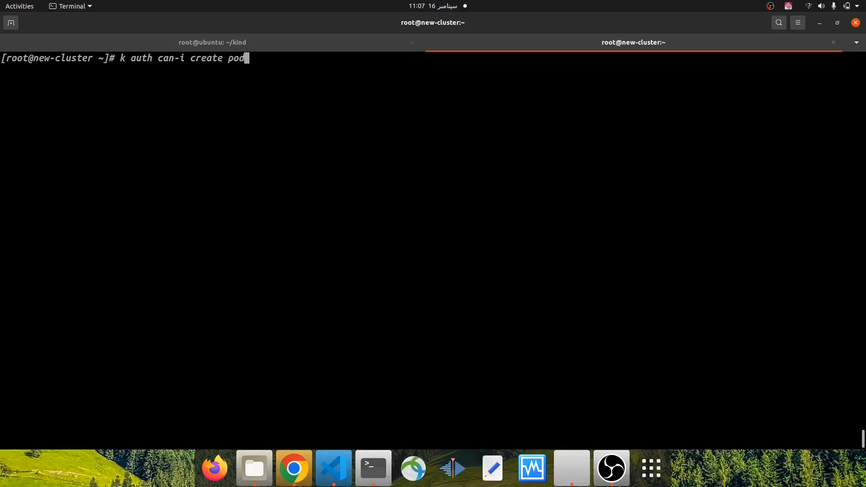
type("s --as system:serviceaccount:default:new-cluster-as")
key("Return")
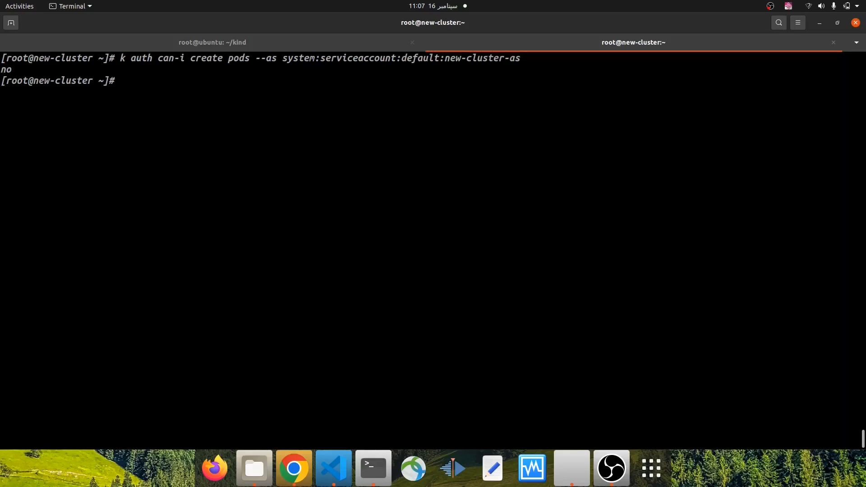
Copy the service account name new-cluster-sa from the earlier clusterrolebinding command in the terminal output
scroll(485, 198, "up", 10)
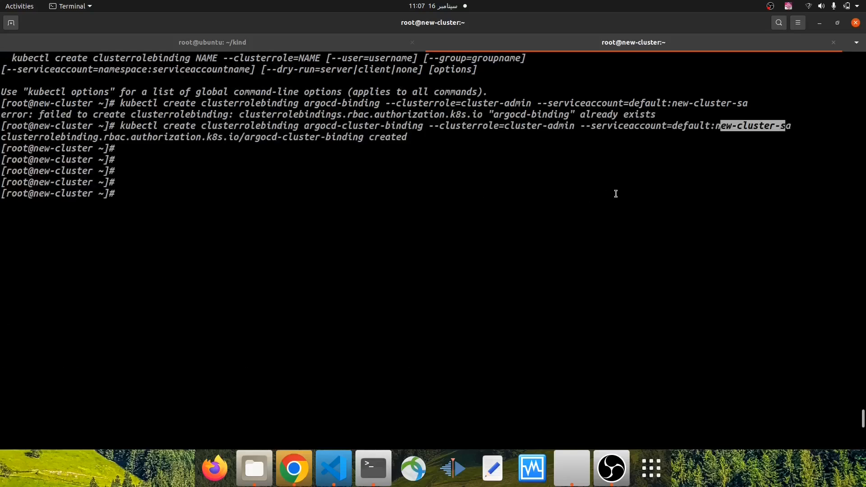
scroll(615, 193, "down", 10)
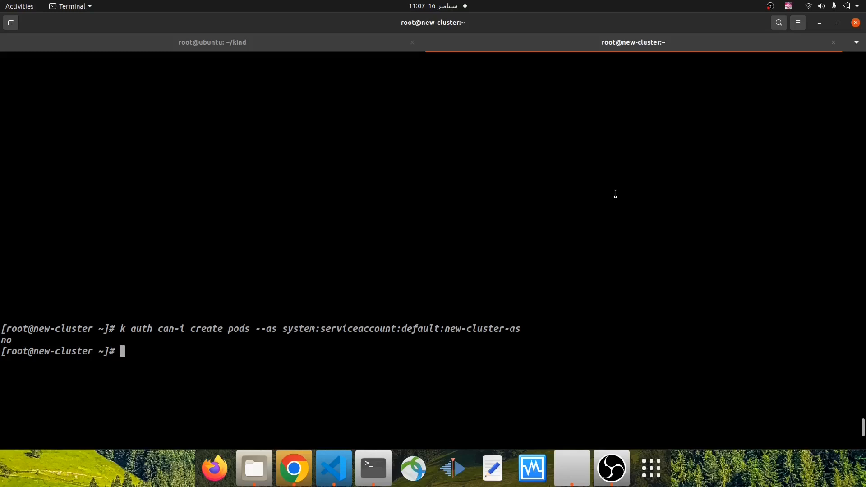
scroll(615, 193, "up", 10)
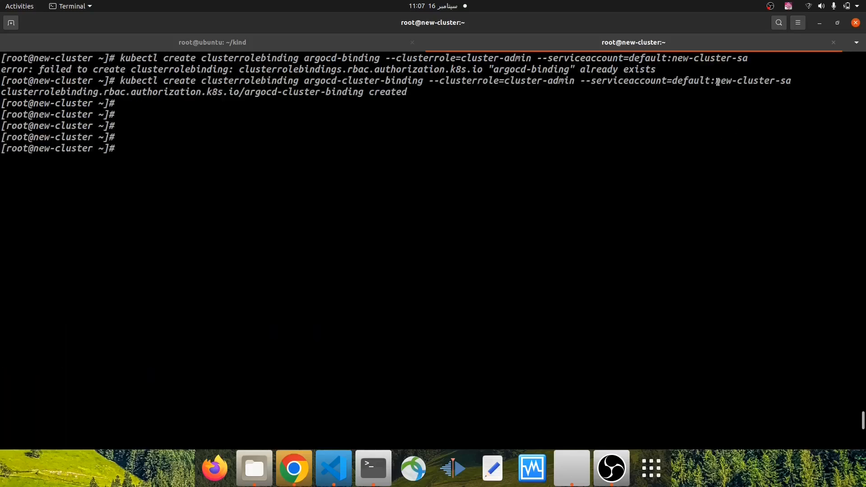
left_click_drag(715, 81, 790, 82)
right_click(783, 83)
left_click(794, 92)
scroll(615, 195, "down", 10)
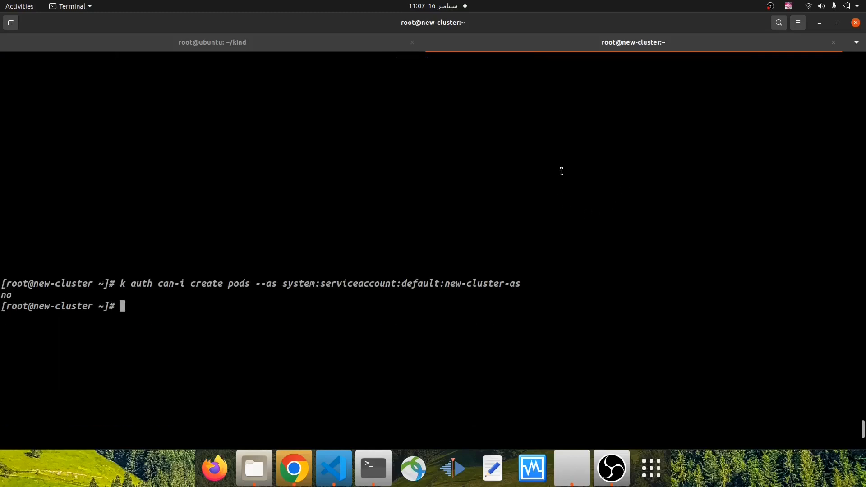
Rerun the can-i create pods check with the copied new-cluster-sa as the service account name
key("ctrl+l")
key("Up")
key("BackSpace")
key("BackSpace")
key("BackSpace")
key("BackSpace")
key("BackSpace")
key("BackSpace")
key("BackSpace")
key("BackSpace")
key("BackSpace")
key("BackSpace")
key("BackSpace")
key("BackSpace")
key("BackSpace")
key("BackSpace")
key("BackSpace")
type(":")
right_click(436, 201)
left_click(470, 233)
key("Return")
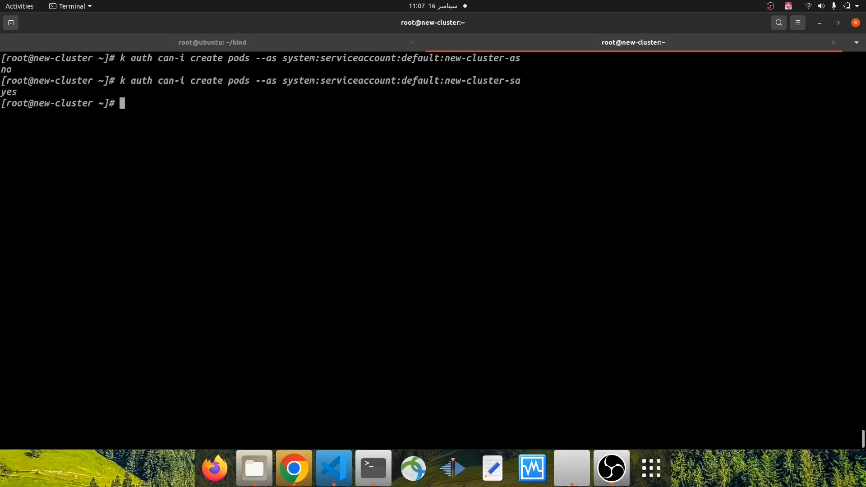
key("Return")
key("Return")
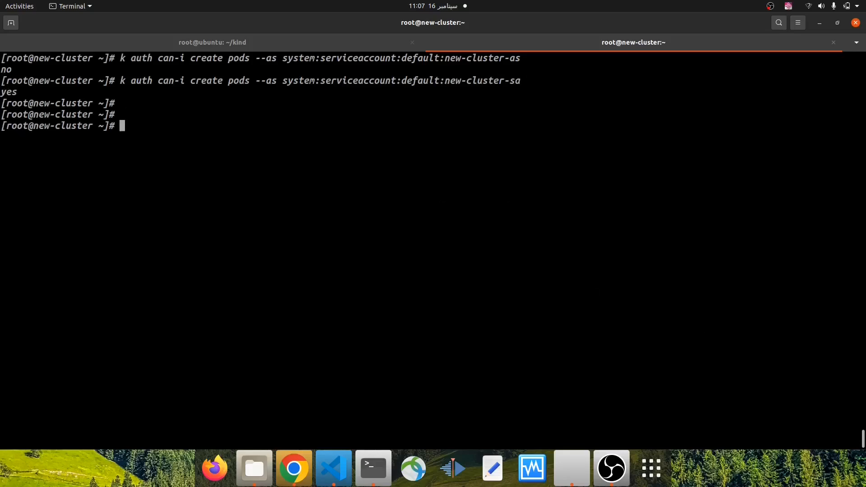
Check whether the service account can delete pods by changing the verb in the previous command to delete
key("Up")
key("Left")
key("Left")
key("Left")
key("Left")
key("Left")
key("Left")
key("Left")
key("Left")
key("Left")
key("Left")
key("Left")
key("Left")
key("Left")
key("Left")
key("Left")
key("Left")
key("Left")
key("Left")
key("Left")
key("Left")
key("Left")
key("Left")
key("Left")
key("Left")
key("Left")
key("Left")
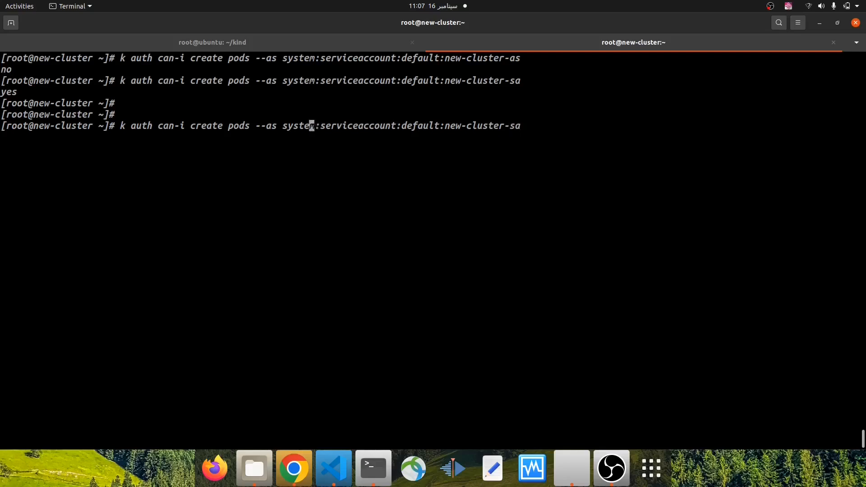
key("BackSpace")
key("BackSpace")
key("BackSpace")
key("BackSpace")
key("BackSpace")
key("BackSpace")
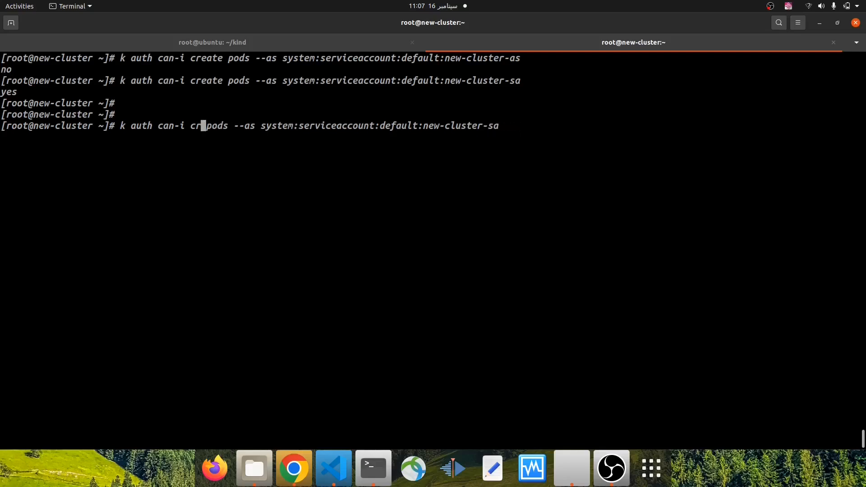
type("dele")
key("BackSpace")
key("BackSpace")
key("BackSpace")
key("BackSpace")
type("delete")
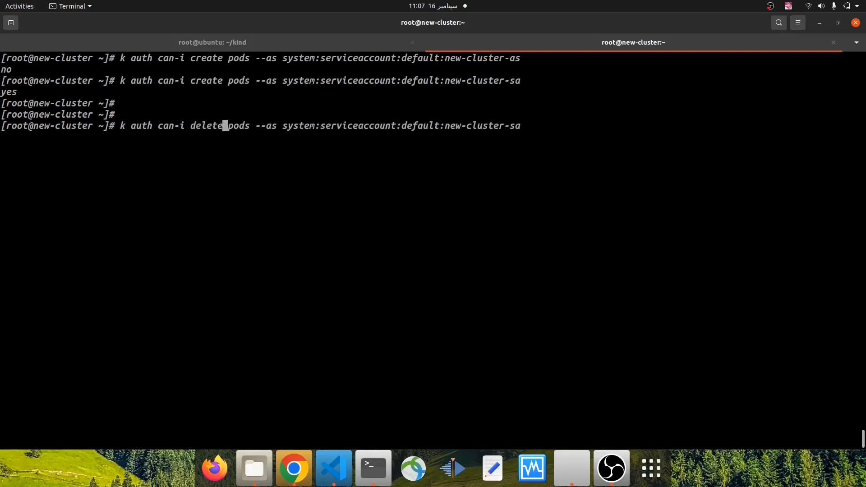
key("Return")
Check whether the service account can delete deployments by replacing pods with deployments in the previous command
key("Up")
key("Left")
key("Left")
key("Left")
key("Left")
key("Left")
key("Left")
key("Left")
key("Left")
key("Left")
key("Left")
key("Left")
key("Left")
key("Left")
key("Left")
key("Left")
key("Left")
key("Left")
key("Left")
key("Left")
key("Left")
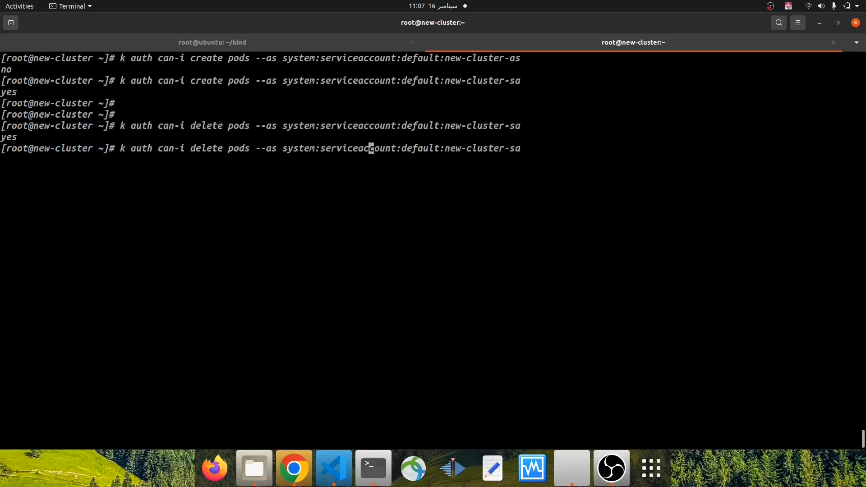
key("BackSpace")
key("BackSpace")
key("BackSpace")
key("BackSpace")
type("deployments")
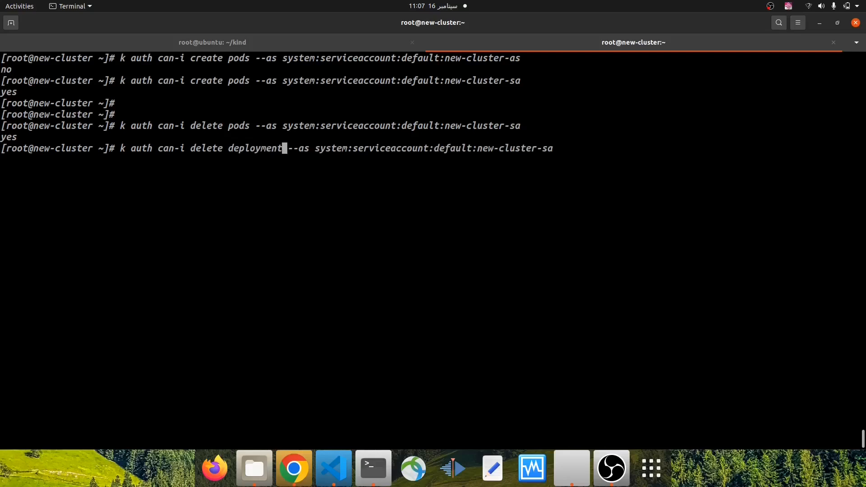
key("Return")
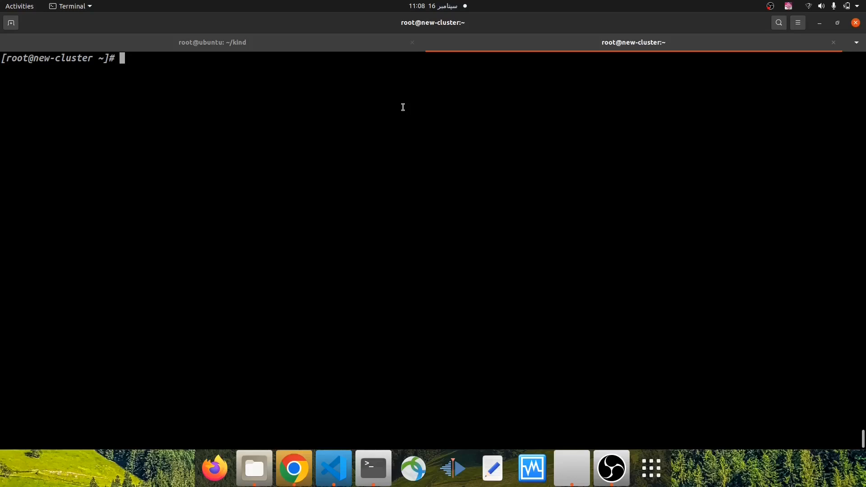
Generate a token for the service account with k create token new-cluster-sa, copying the account name from the earlier output
type("k create token")
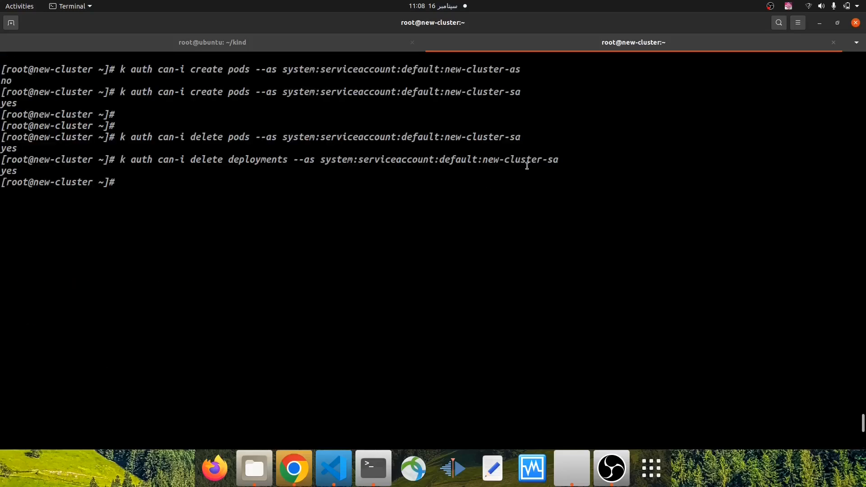
left_click_drag(480, 161, 558, 161)
right_click(548, 161)
left_click(569, 168)
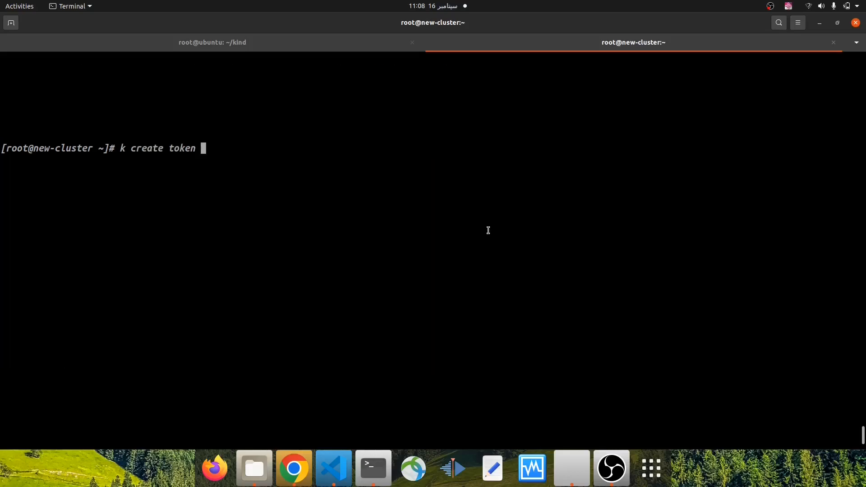
right_click(372, 170)
left_click(410, 201)
key("Return")
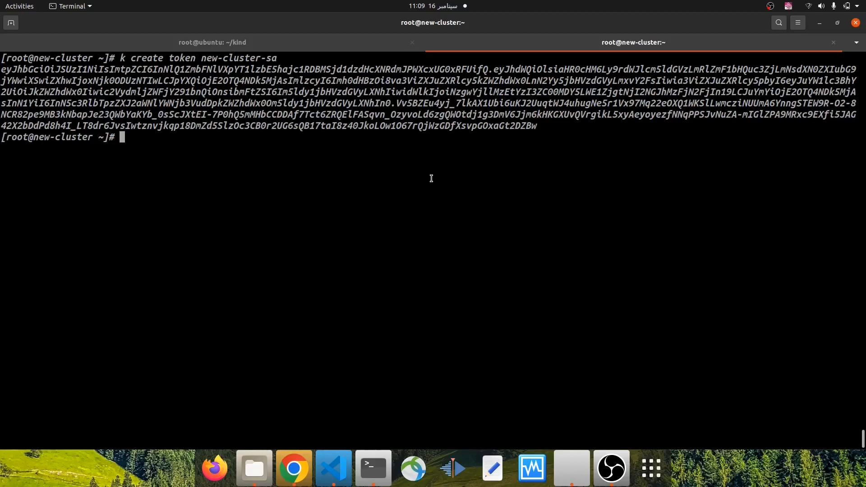
Switch to Visual Studio Code, close create-namespace.yml and collapse the v06-argocd-sync-policies-options folder
left_click(339, 452)
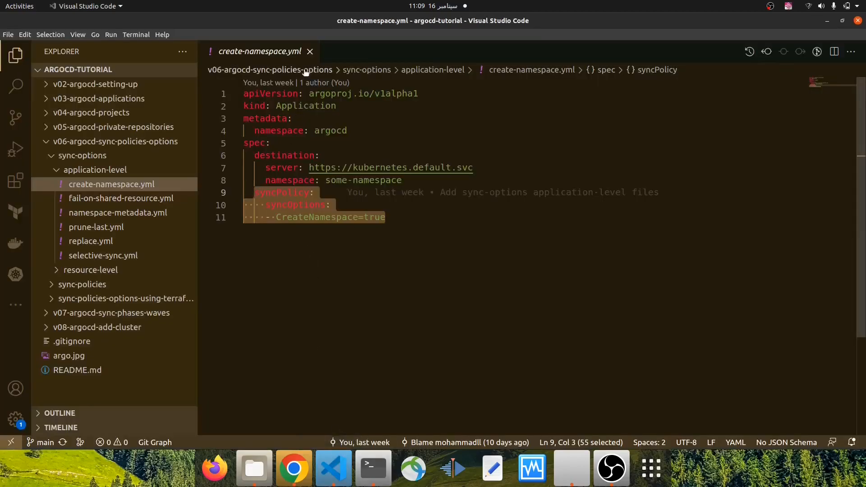
left_click(309, 51)
left_click(51, 155)
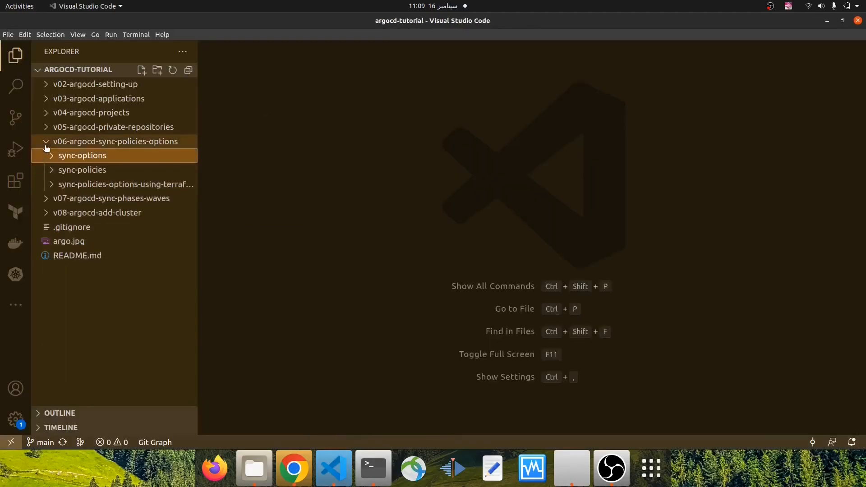
left_click(46, 145)
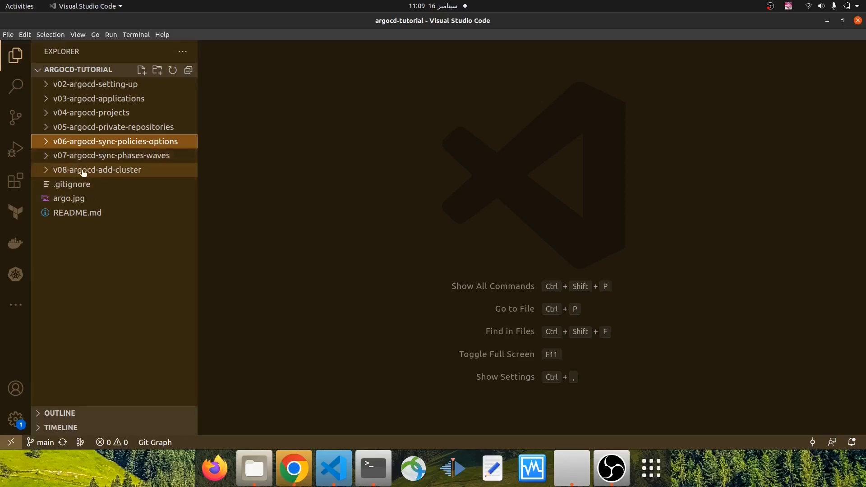
Expand v08-argocd-add-cluster, its add-cluster folder and add-cluster-using-manifest in the project tree
left_click(47, 170)
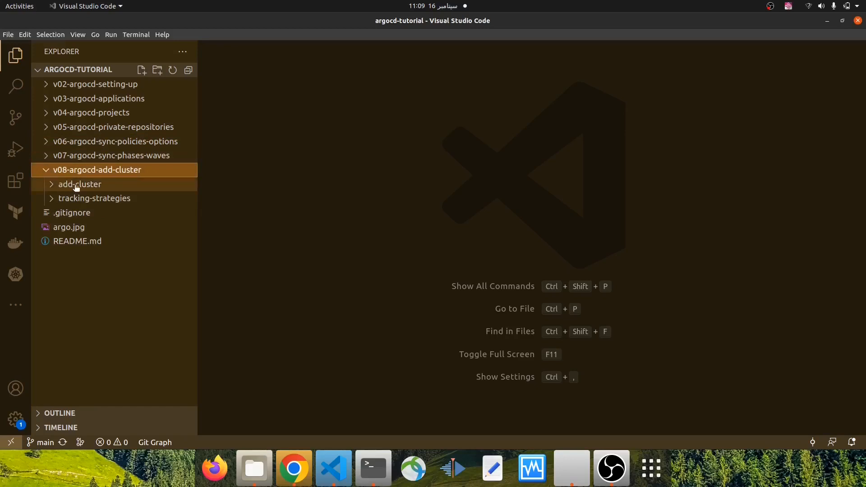
left_click(52, 185)
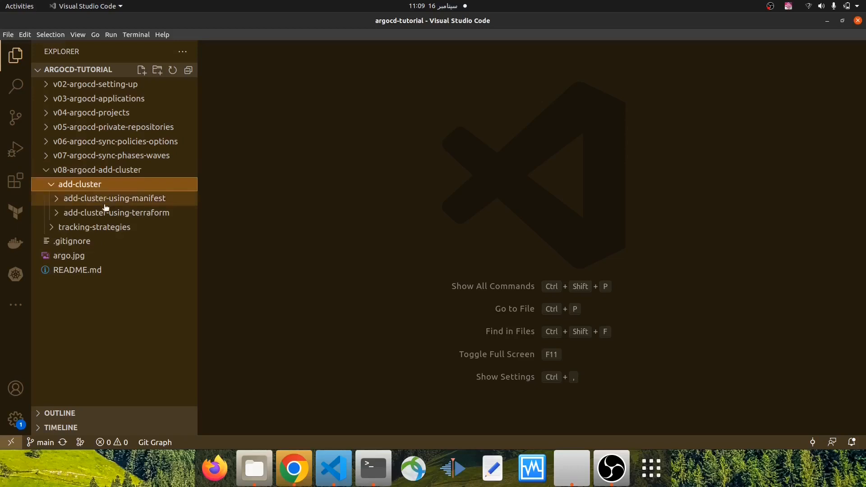
left_click(56, 198)
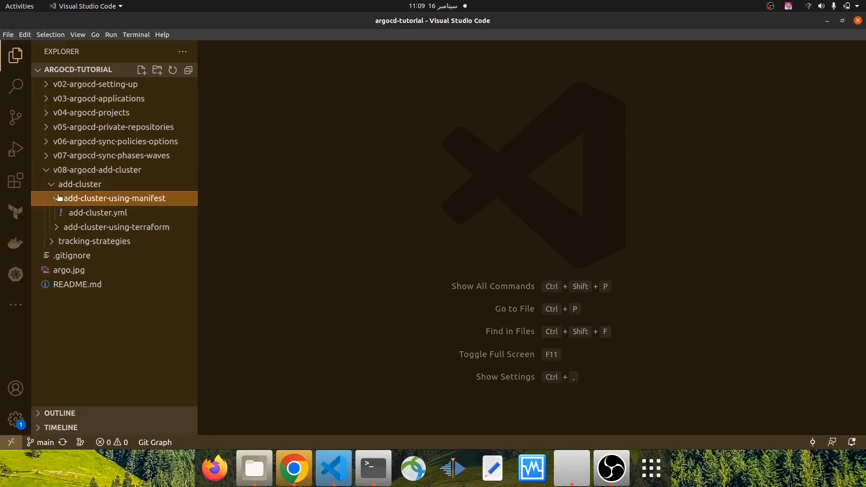
Open add-cluster.yml from the add-cluster-using-manifest folder and examine the resource kind it declares
left_click(103, 215)
key("Right")
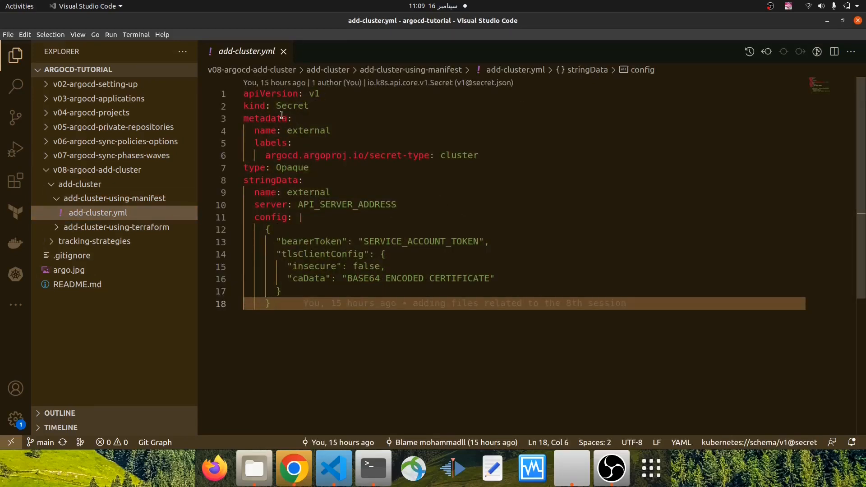
mouse_move(277, 109)
left_click_drag(276, 108, 302, 108)
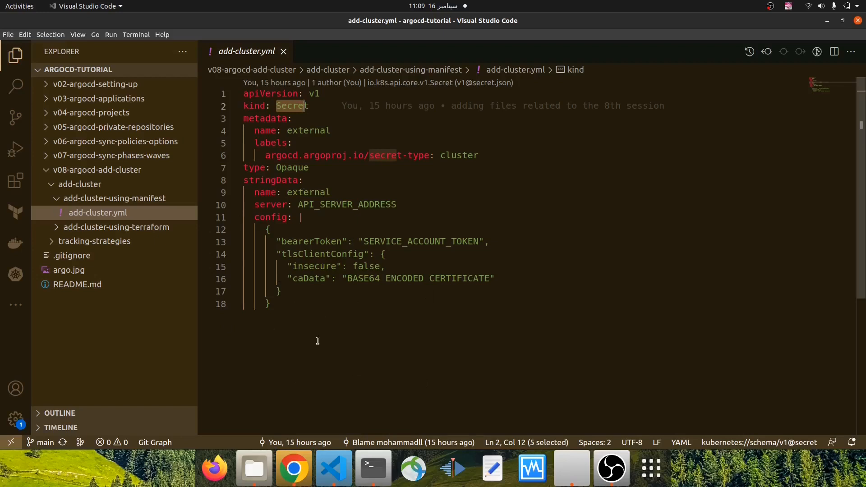
left_click(373, 469)
left_click(249, 49)
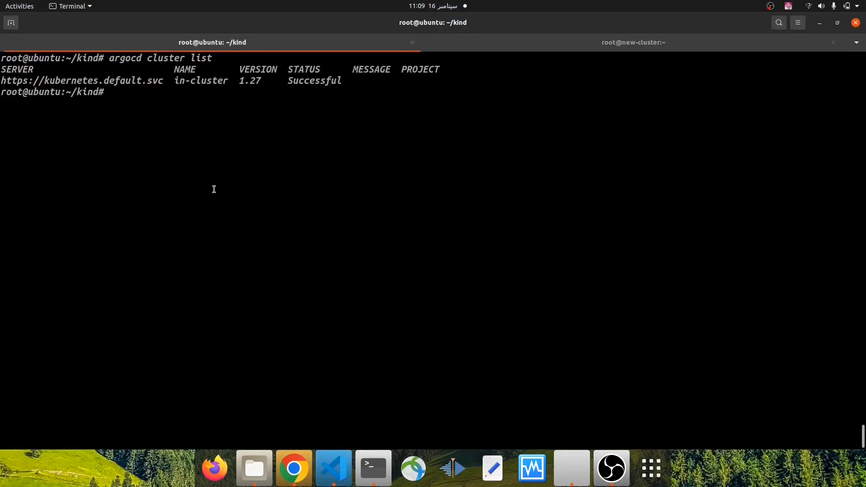
scroll(377, 217, "up", 4)
scroll(351, 189, "down", 4)
left_click(345, 471)
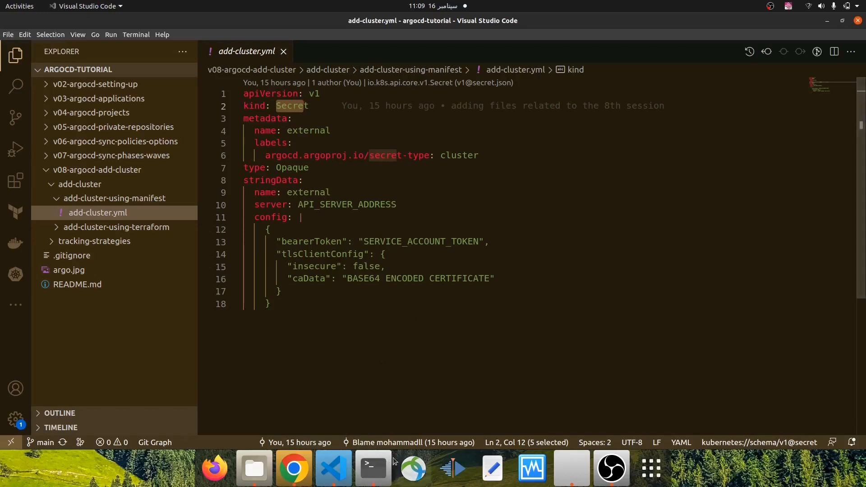
left_click(374, 469)
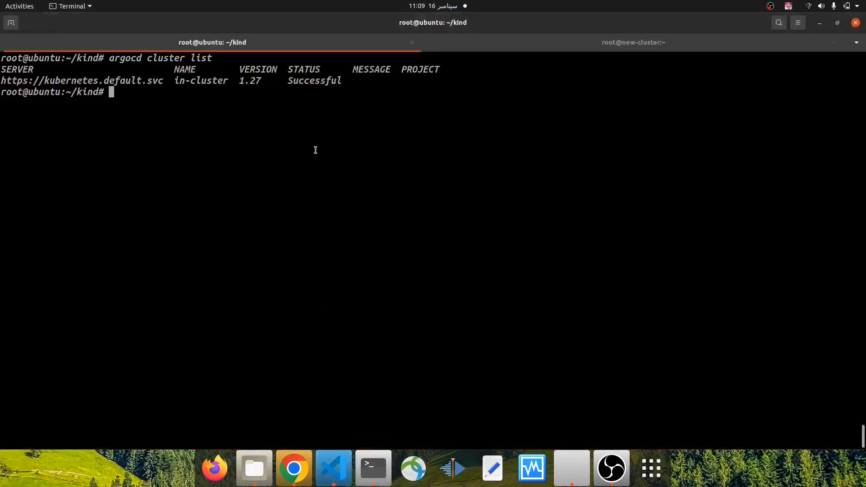
left_click(336, 467)
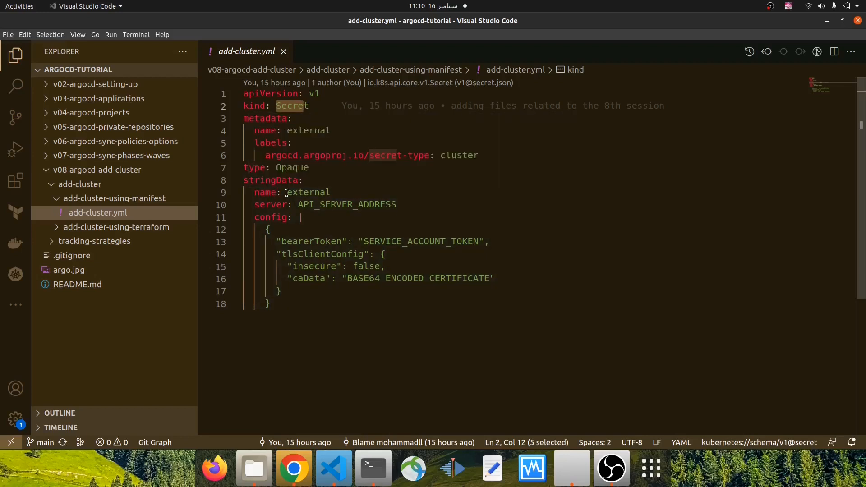
Compare the stringData name in add-cluster.yml with the NAME column of the argocd cluster list output in the terminal
left_click_drag(286, 193, 343, 195)
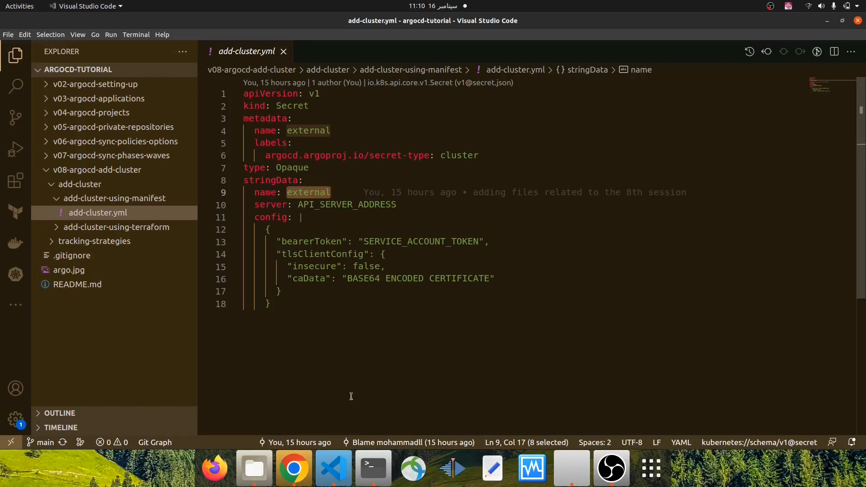
left_click(373, 468)
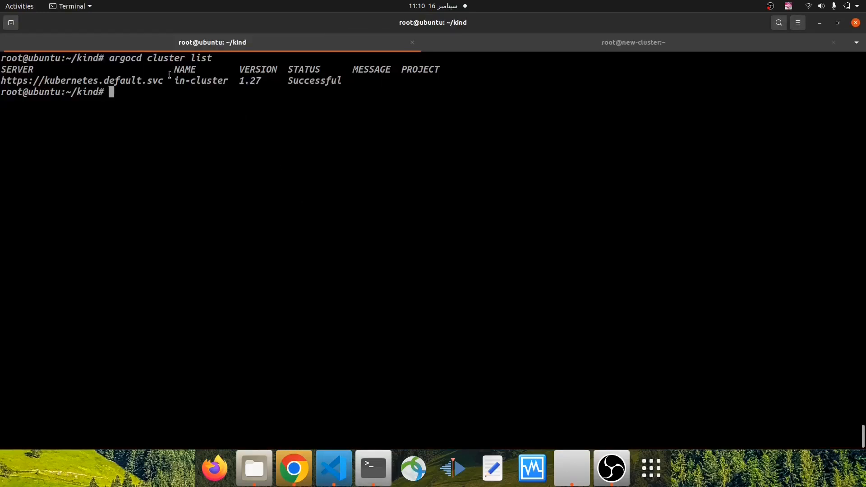
left_click_drag(108, 58, 206, 58)
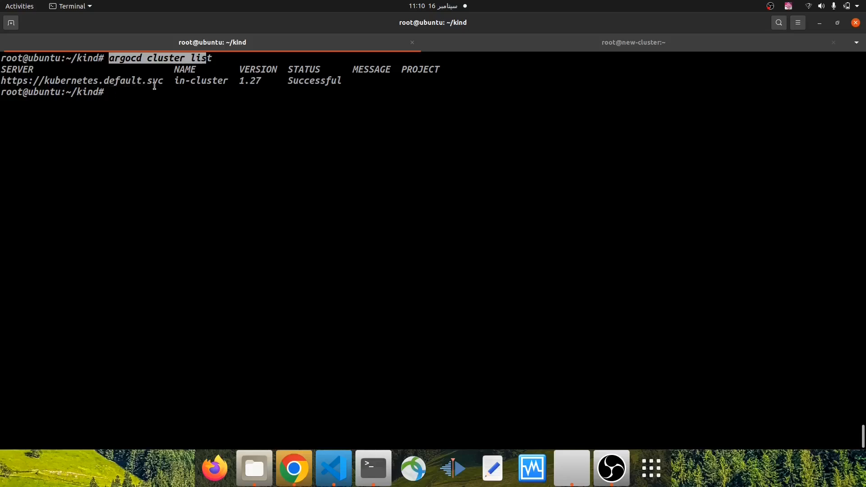
left_click_drag(174, 70, 223, 81)
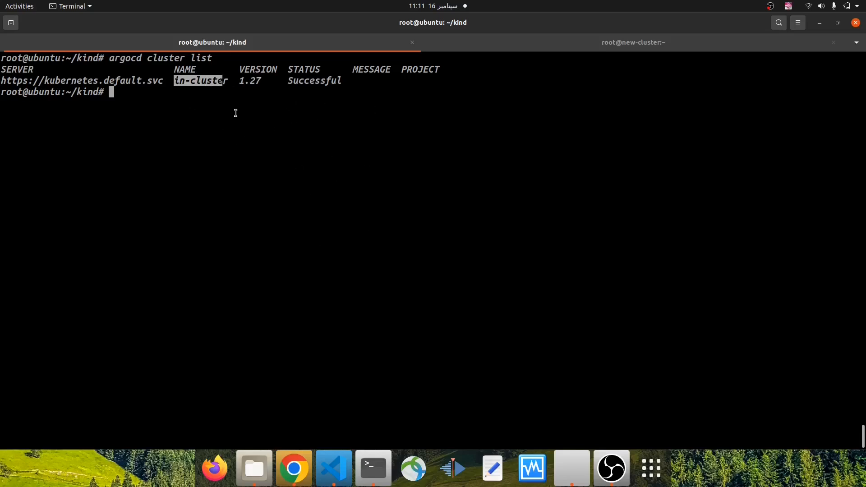
left_click(201, 132)
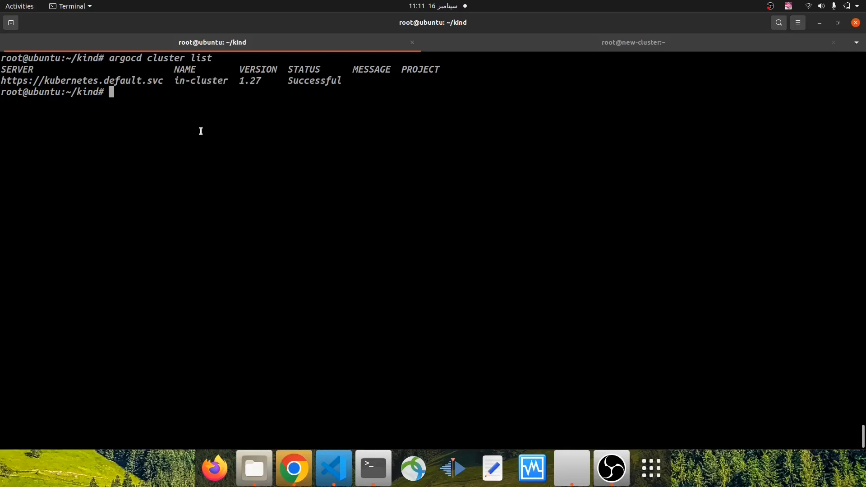
left_click_drag(173, 82, 227, 82)
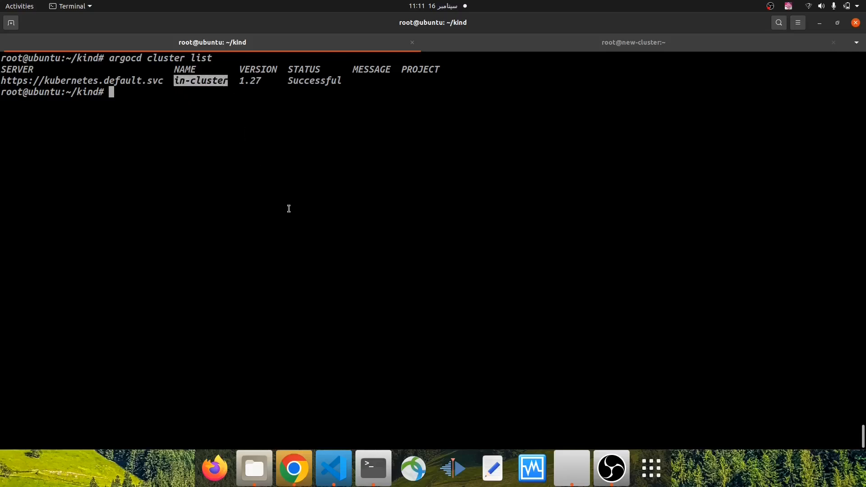
left_click(334, 467)
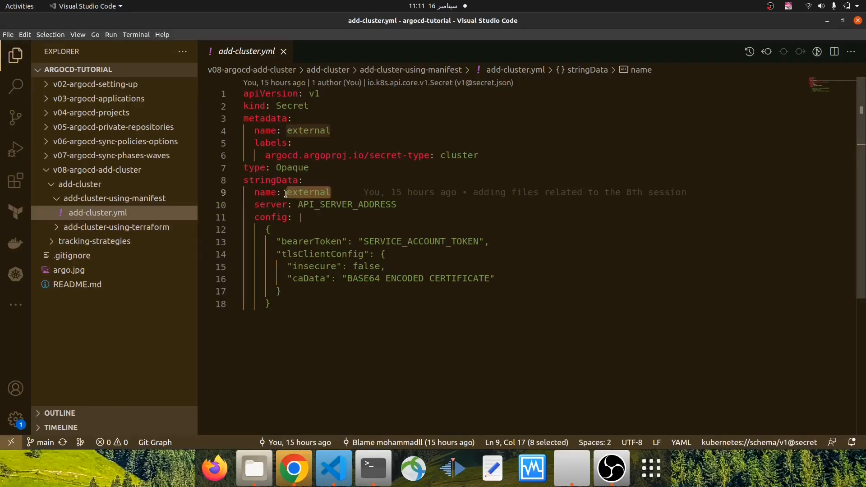
left_click(333, 193)
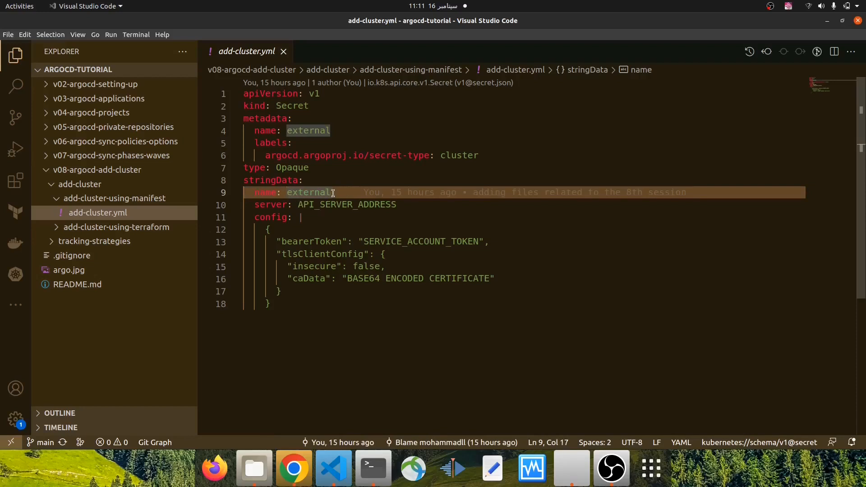
left_click_drag(332, 193, 286, 193)
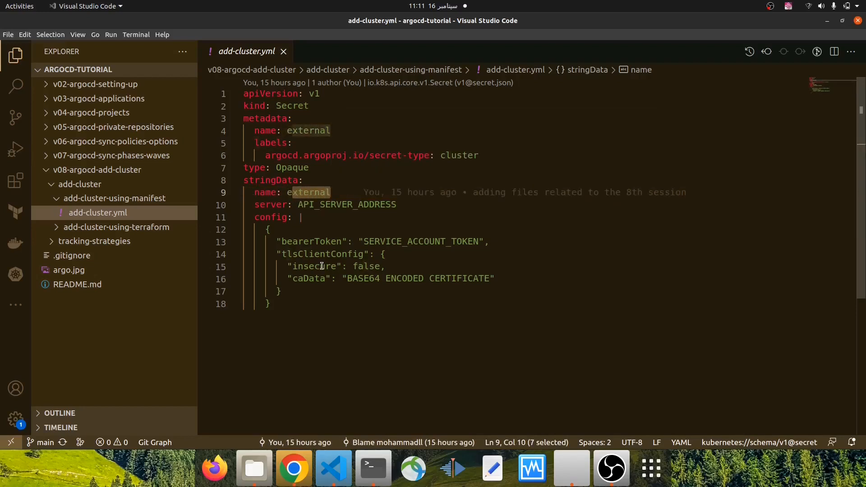
Examine the manifest's server key, switch to the new-cluster terminal session and clear its output
double_click(253, 207)
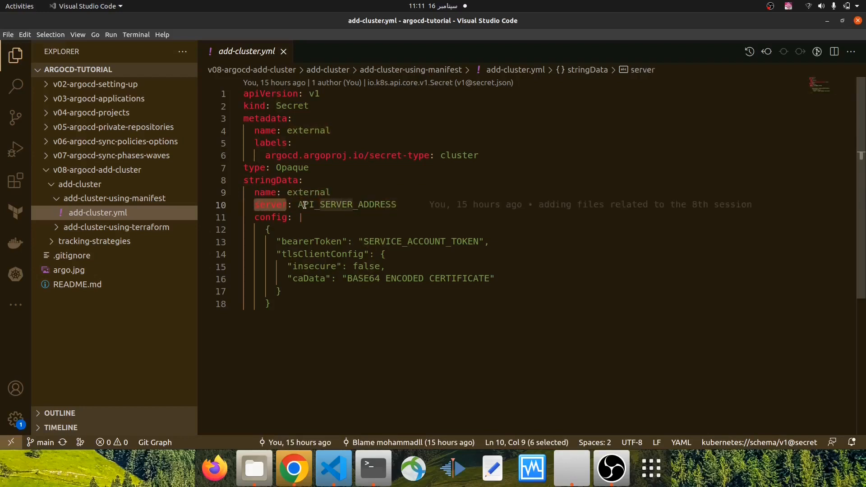
left_click(383, 469)
left_click(599, 43)
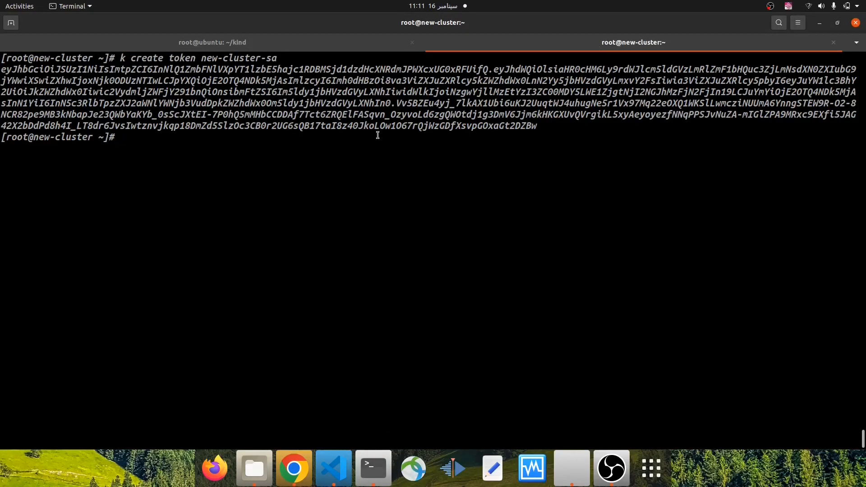
key("ctrl+l")
key("Return")
key("Return")
key("Return")
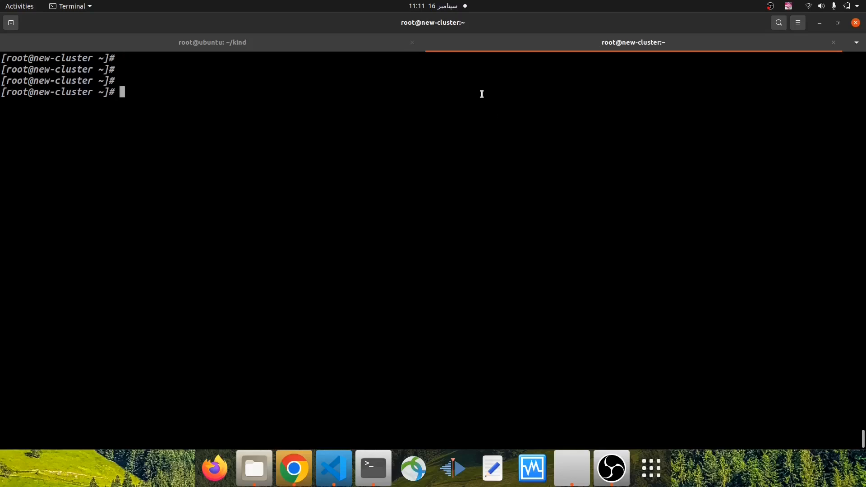
Open ~/.kube/config in vi, compare its server address with the API_SERVER_ADDRESS placeholder in add-cluster.yml, and quit vi
type("vi")
key("BackSpace")
type("~/.kube/config")
key("Return")
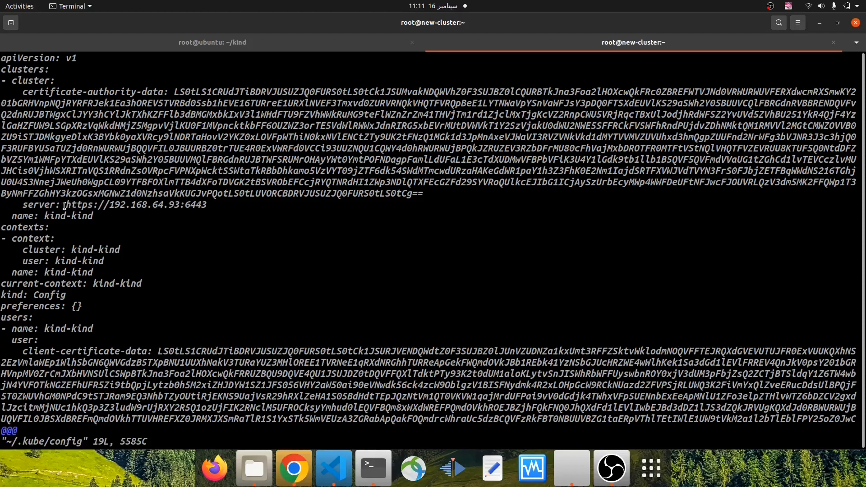
left_click_drag(65, 206, 207, 206)
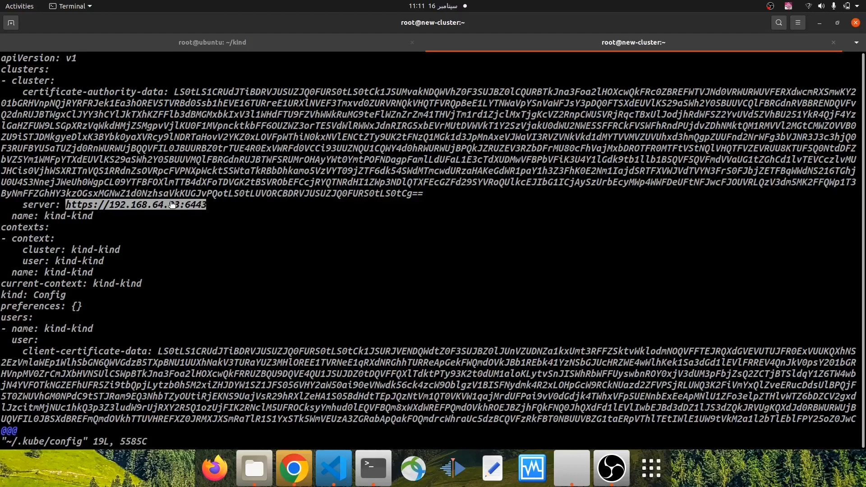
left_click(332, 465)
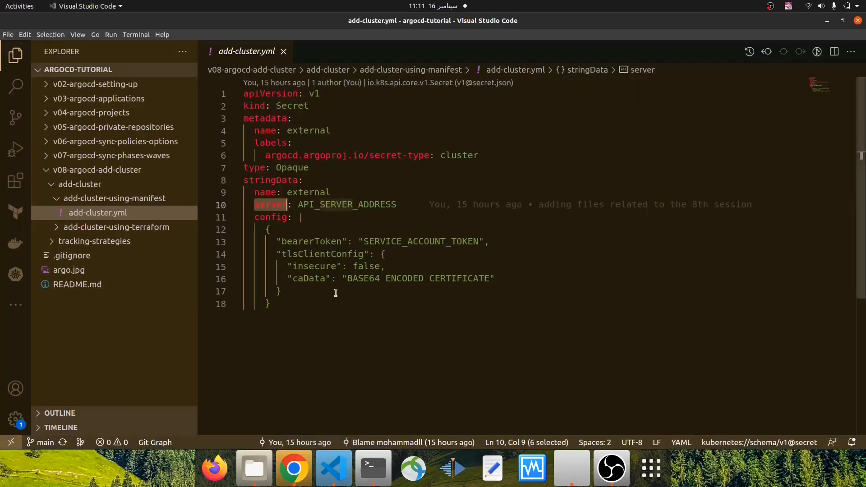
double_click(299, 203)
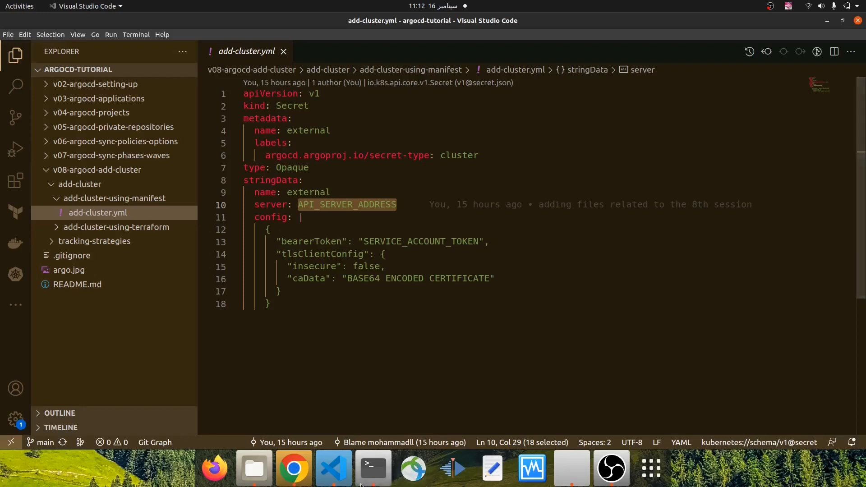
left_click(373, 468)
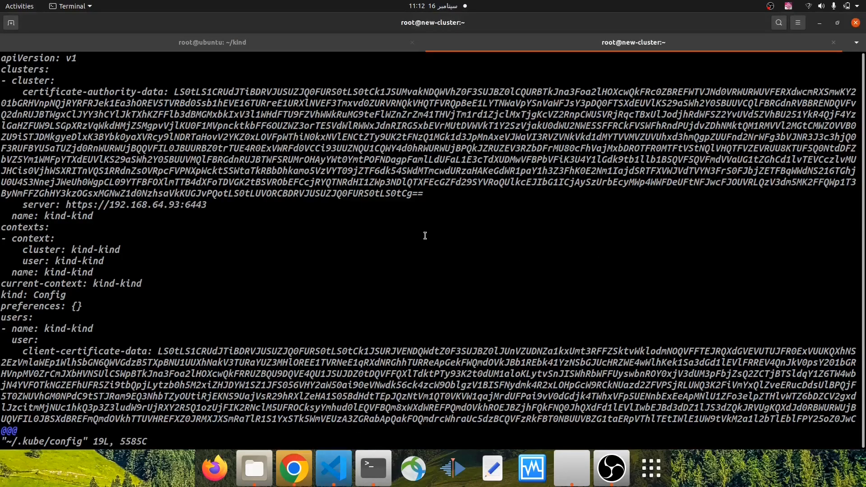
type(":q")
key("Return")
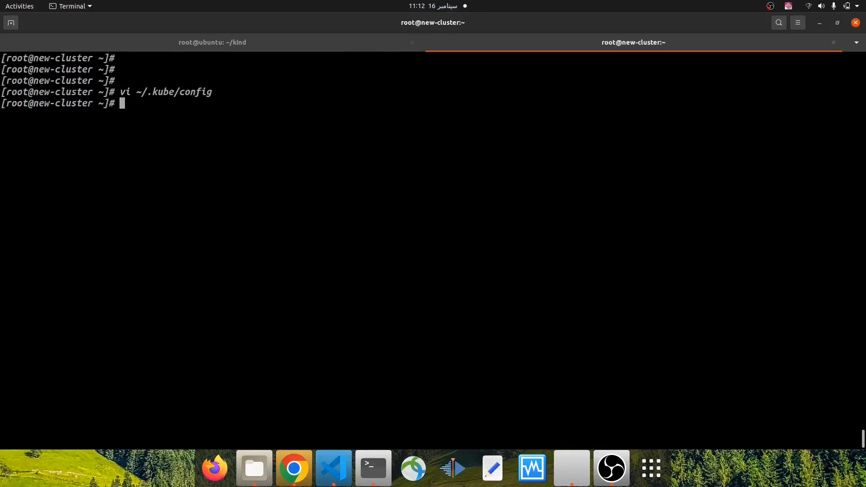
Review the token generated for new-cluster-sa and match it to the bearerToken placeholder SERVICE_ACCOUNT_TOKEN in add-cluster.yml
scroll(479, 236, "up", 10)
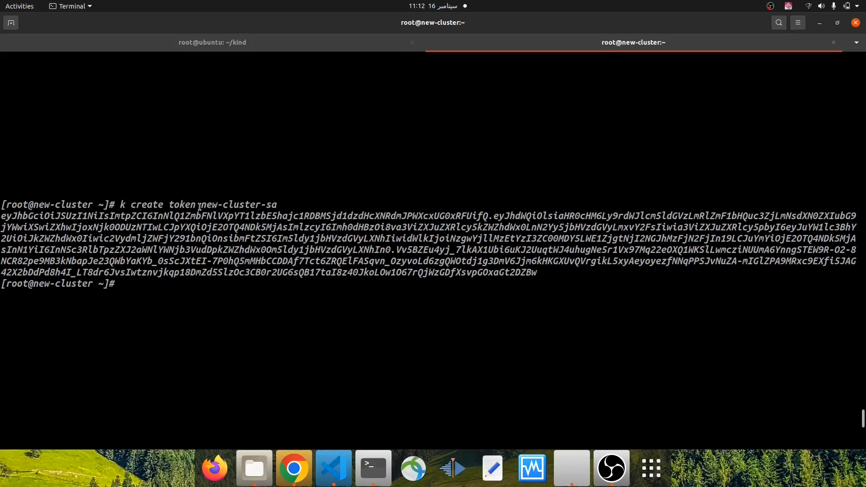
left_click_drag(201, 204, 278, 205)
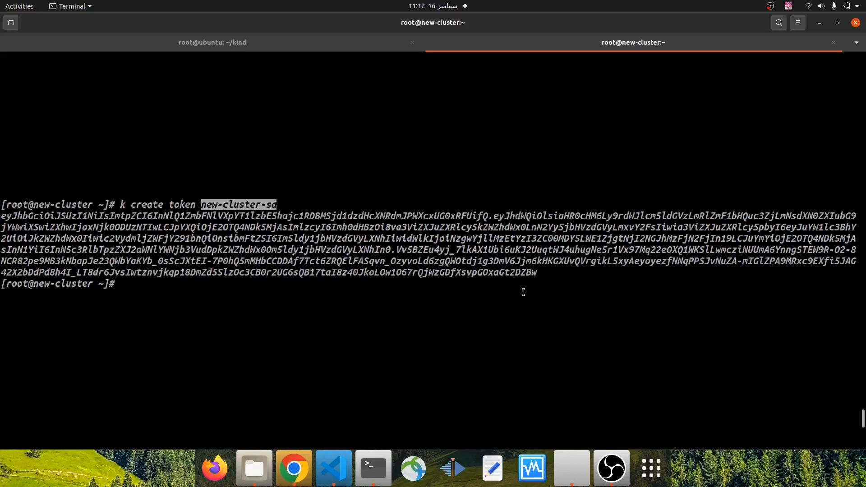
left_click_drag(538, 273, 2, 216)
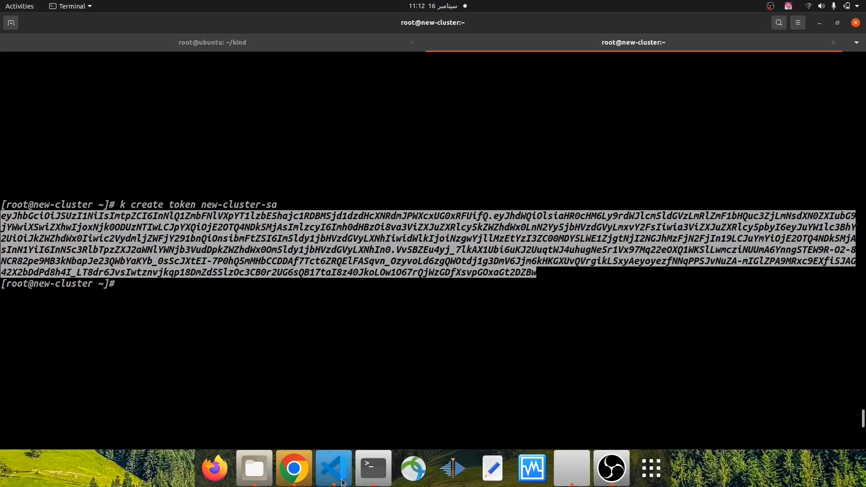
left_click(333, 468)
left_click_drag(363, 242, 460, 239)
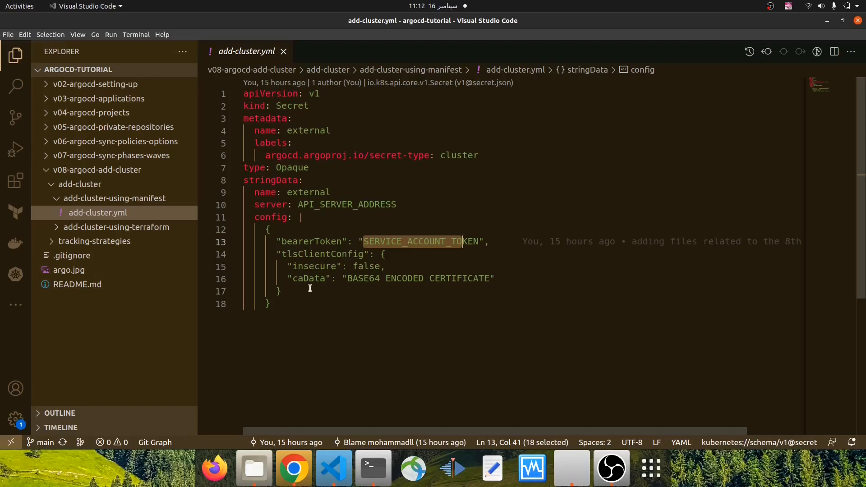
In the new-cluster terminal session, list the home directory, change into the certs directory and list its files
left_click(381, 463)
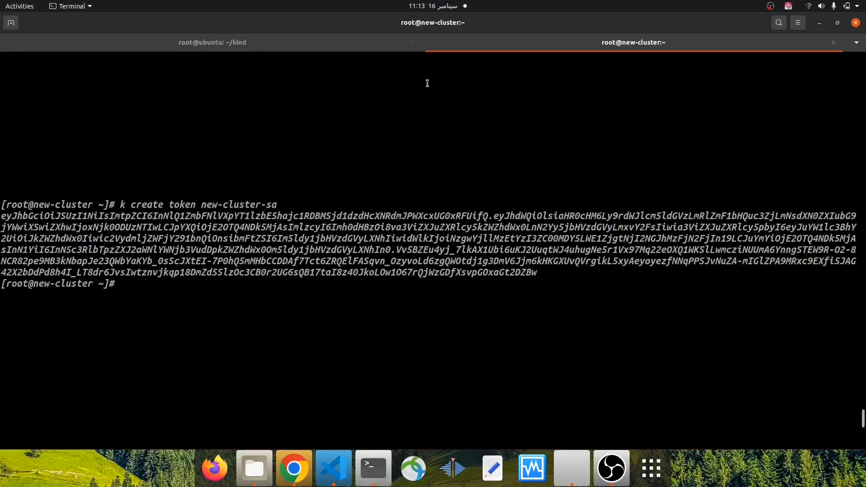
scroll(416, 164, "down", 5)
scroll(416, 164, "down", 5)
key("Return")
type("ls")
key("Return")
type("cd cer")
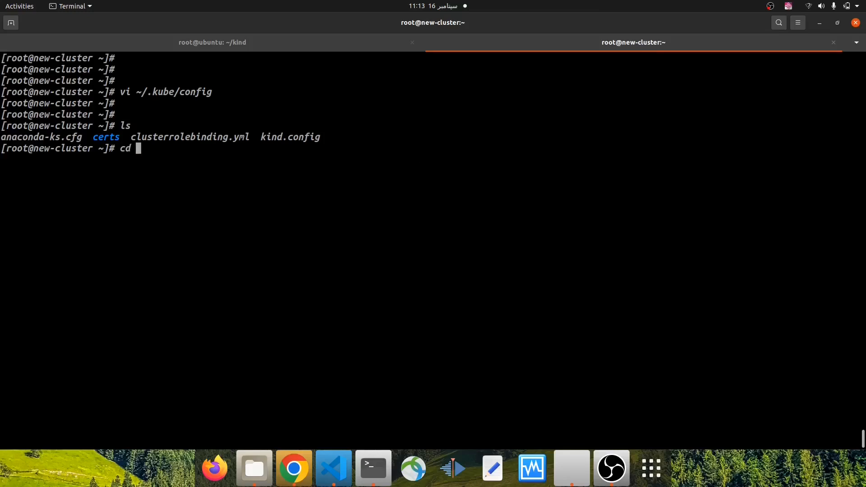
key("Tab")
key("Return")
type("ls")
key("Return")
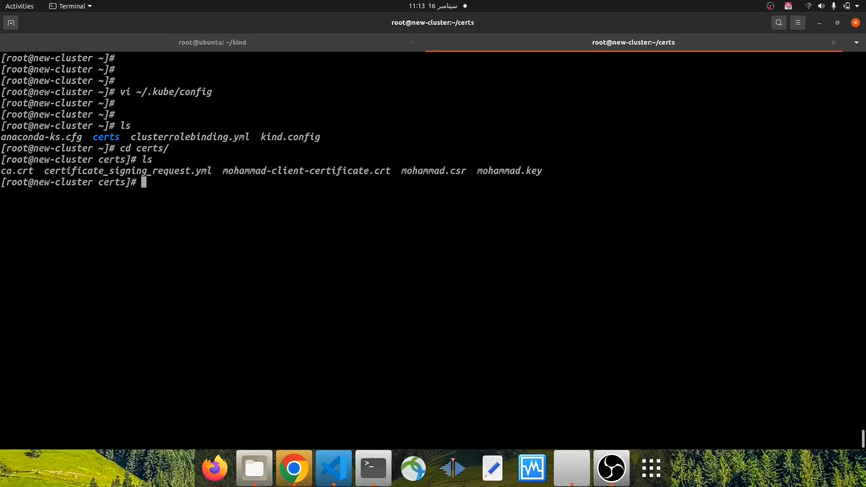
Clear the terminal, print ca.crt with cat, select the whole certificate and return to add-cluster.yml in Visual Studio Code
double_click(15, 173)
right_click(15, 174)
left_click(34, 179)
key("ctrl+l")
type("cat ca")
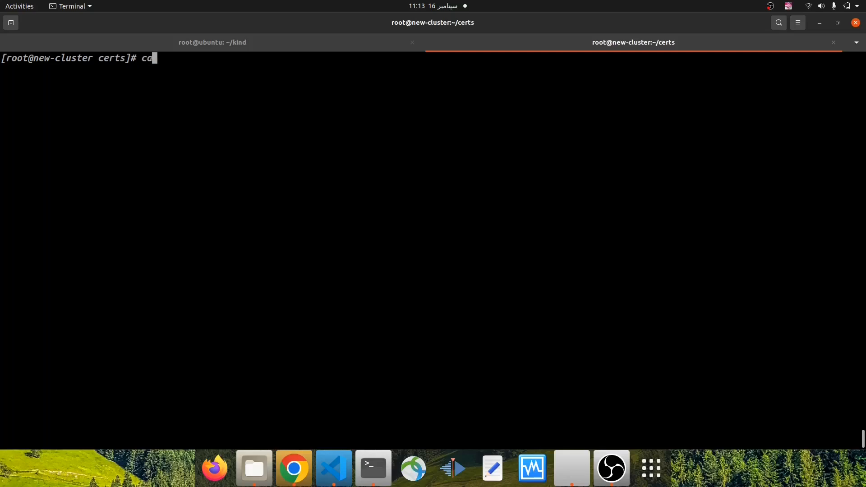
key("Tab")
key("Return")
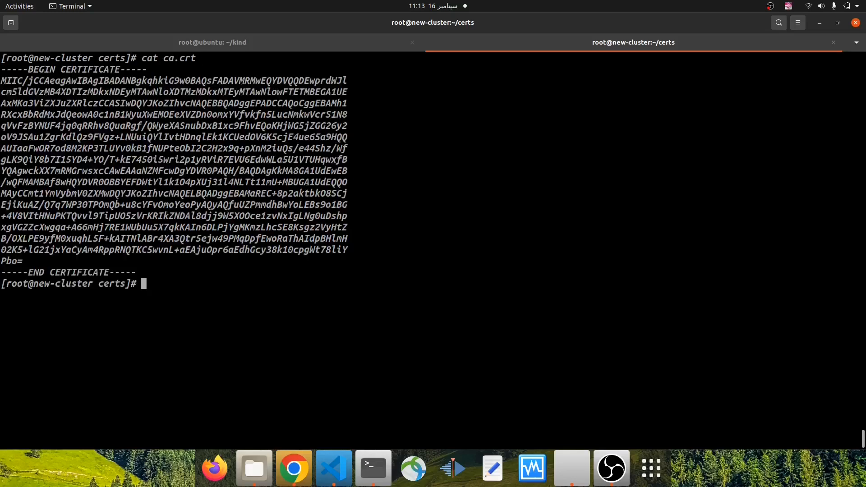
left_click_drag(2, 70, 134, 268)
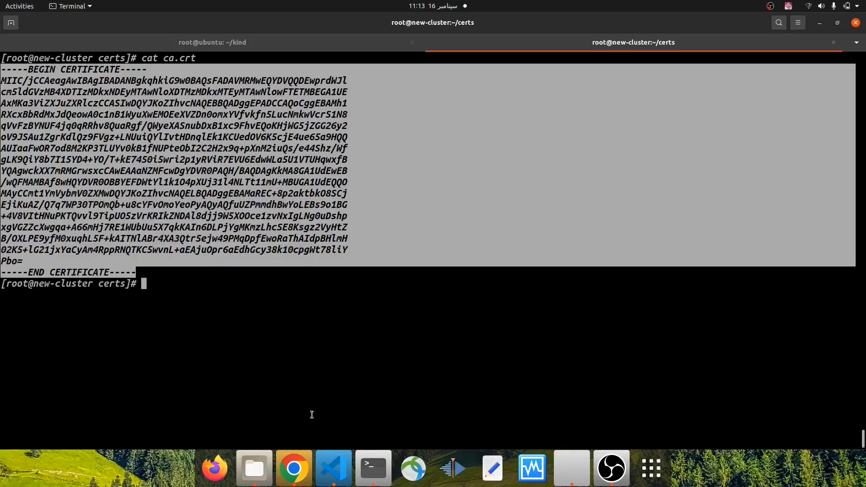
left_click(333, 469)
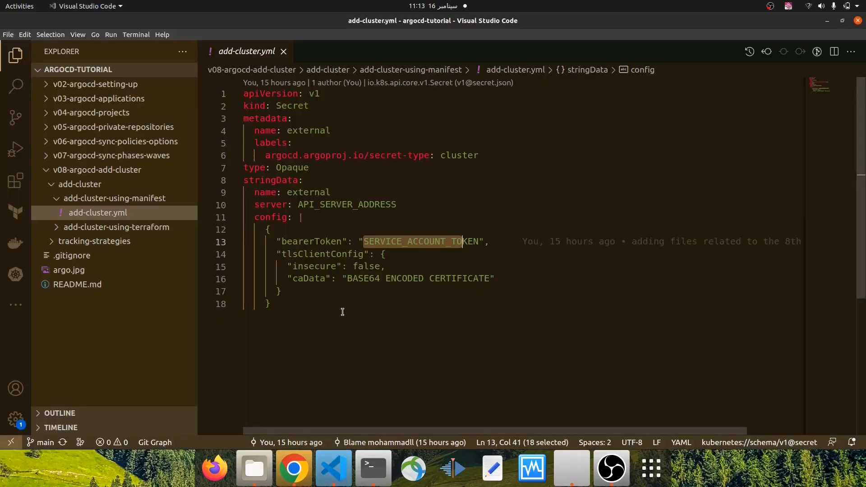
In the new-cluster session, clear the terminal, run cat ca.crt | base64 | tr -d "\n" and select the encoded certificate
left_click(373, 469)
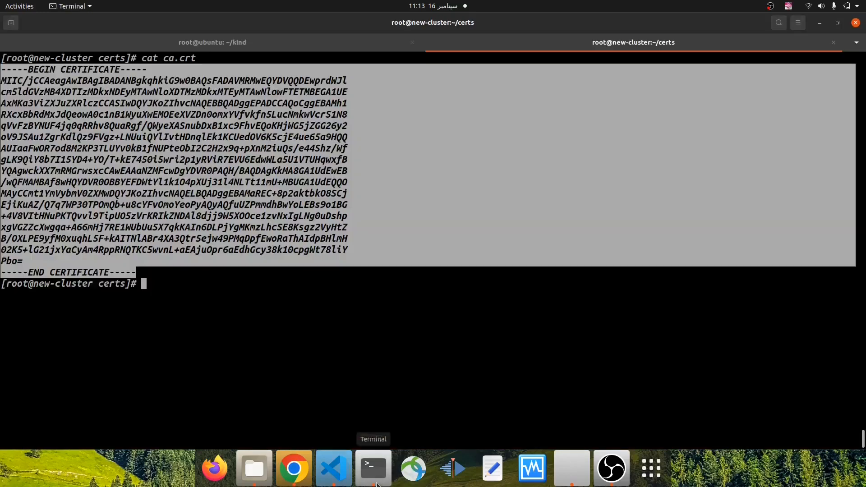
left_click(333, 469)
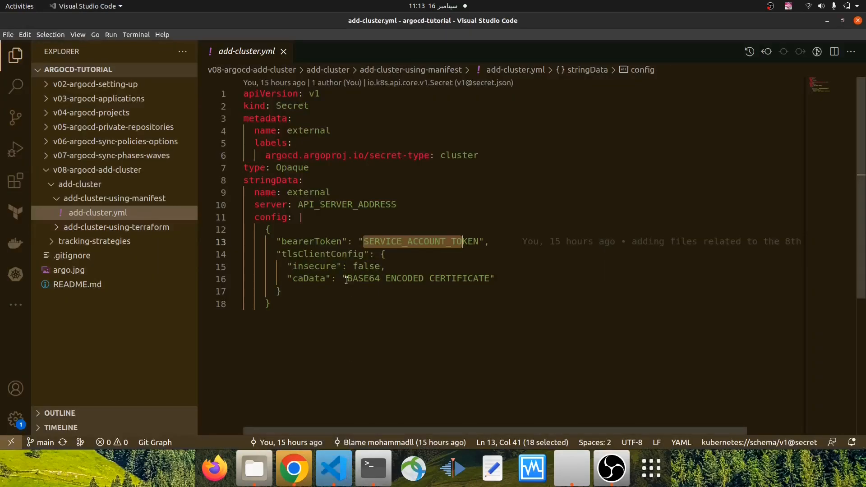
left_click(374, 468)
key("ctrl+l")
key("Return")
key("Return")
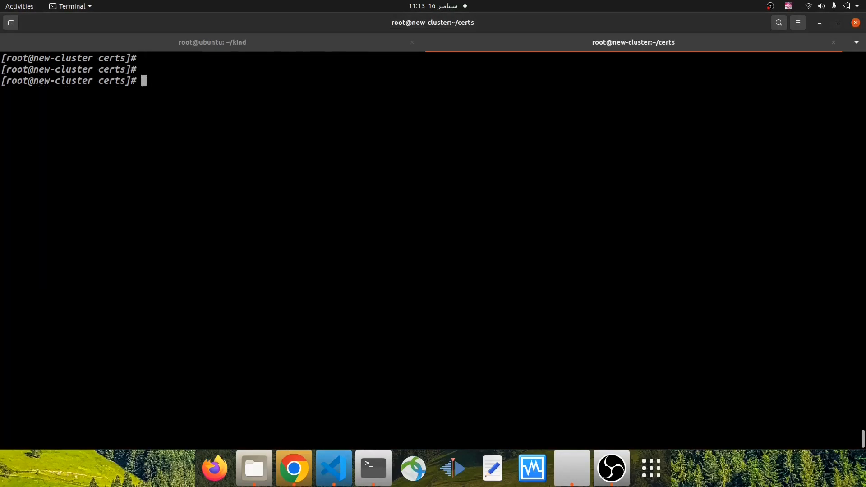
key("Up")
type("| base64 ")
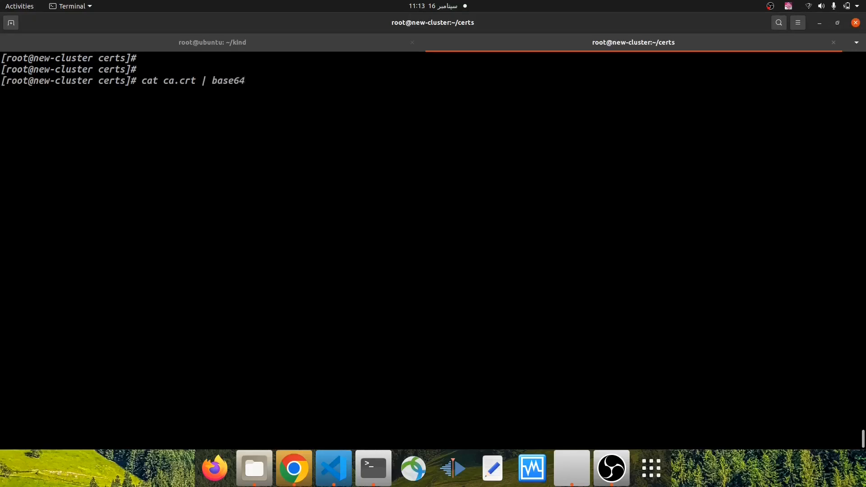
type("| tr")
type(" -d")
type(" \"\\n")
type("\"")
key("Left")
type("\\n")
key("Return")
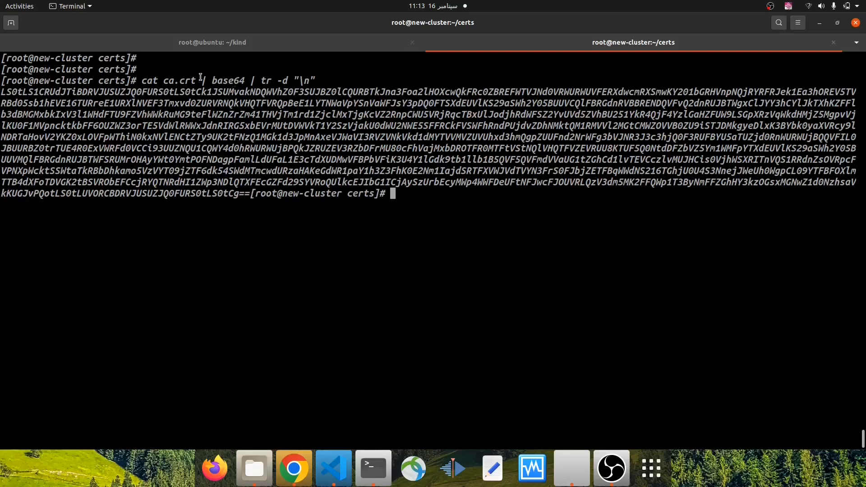
left_click_drag(197, 80, 245, 81)
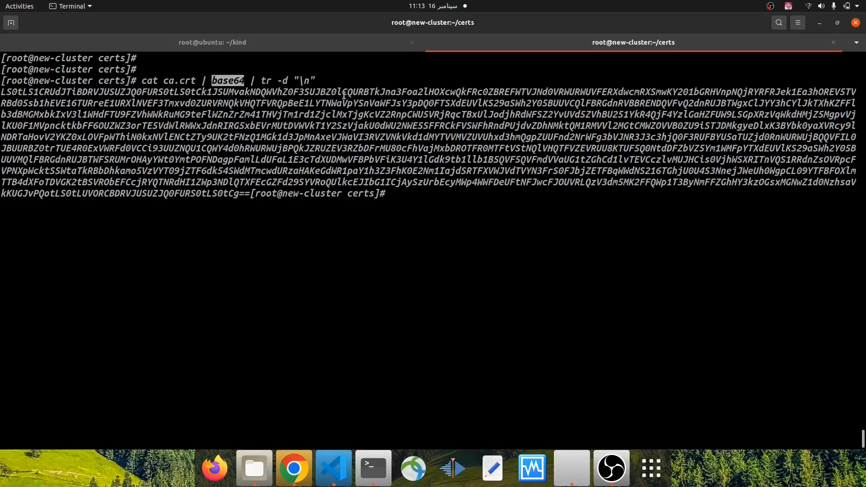
left_click_drag(249, 194, 1, 91)
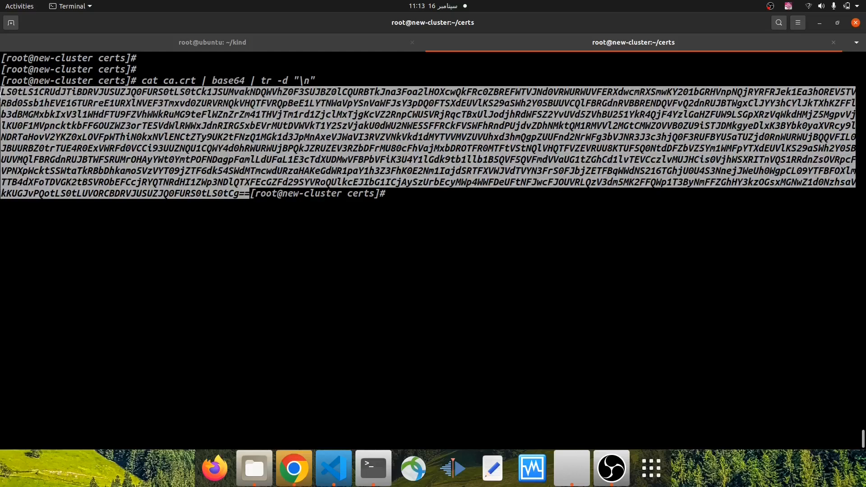
Copy the entire add-cluster.yml manifest from Visual Studio Code and return to the terminal
left_click(333, 469)
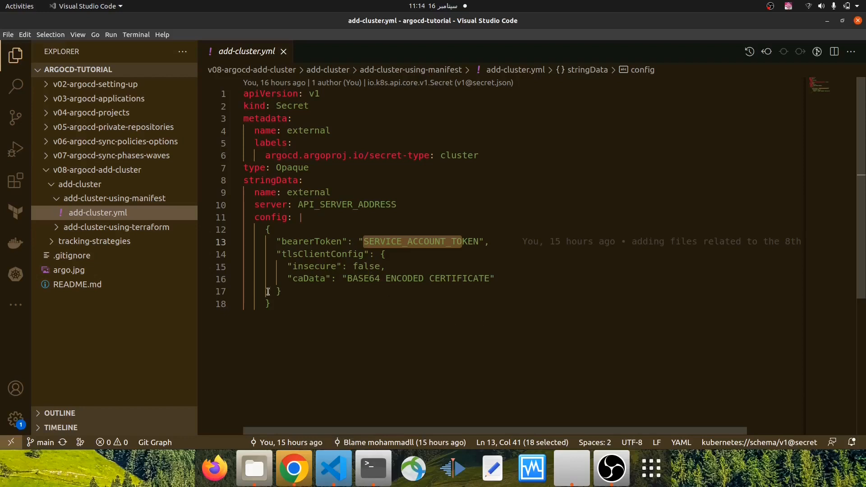
left_click_drag(272, 303, 236, 96)
left_click(371, 467)
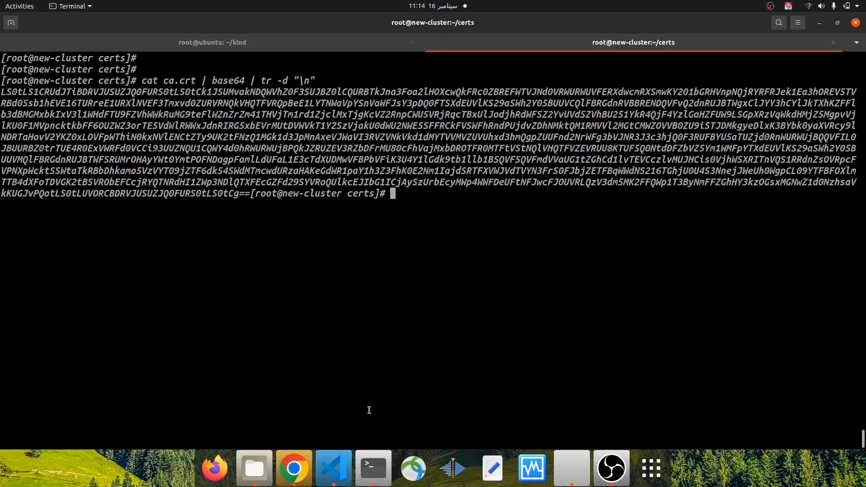
In the root@ubuntu ~/kind session, open a new file named cluster-secret.yml in vim
left_click(215, 44)
type("vim a")
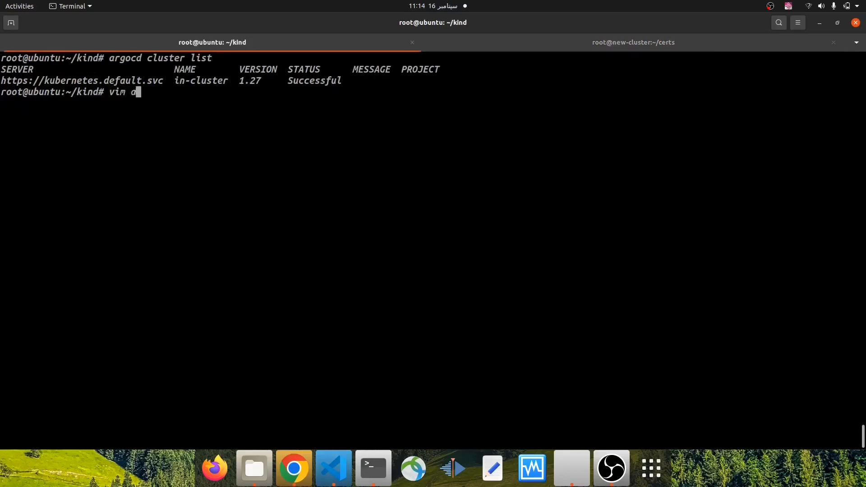
type("rgocd-secret.yml")
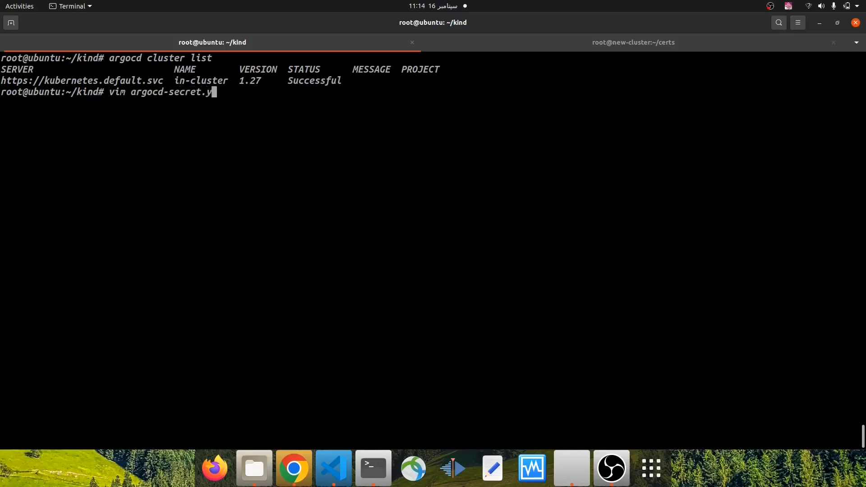
key("Left")
key("Left")
key("Left")
key("Left")
key("Left")
key("Left")
key("Left")
key("Left")
key("Left")
key("Left")
key("BackSpace")
key("BackSpace")
key("BackSpace")
key("BackSpace")
key("BackSpace")
key("BackSpace")
type("cluster")
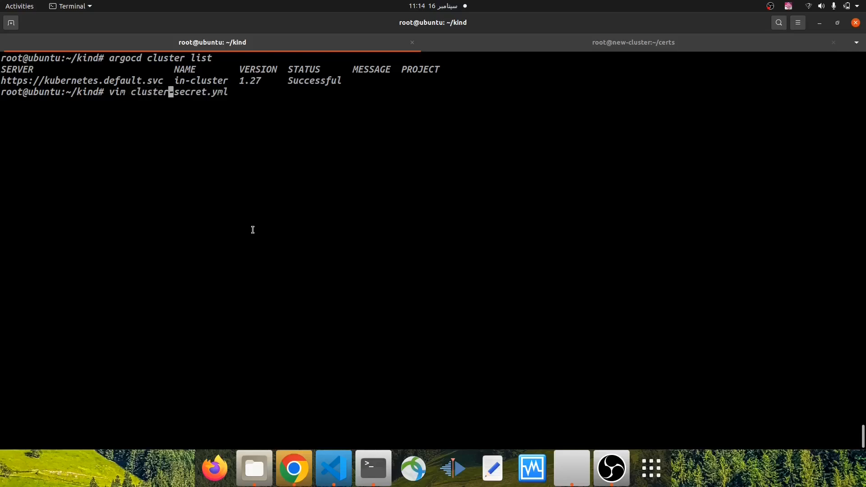
key("Return")
Paste the copied manifest into cluster-secret.yml in insert mode
key("i")
right_click(250, 144)
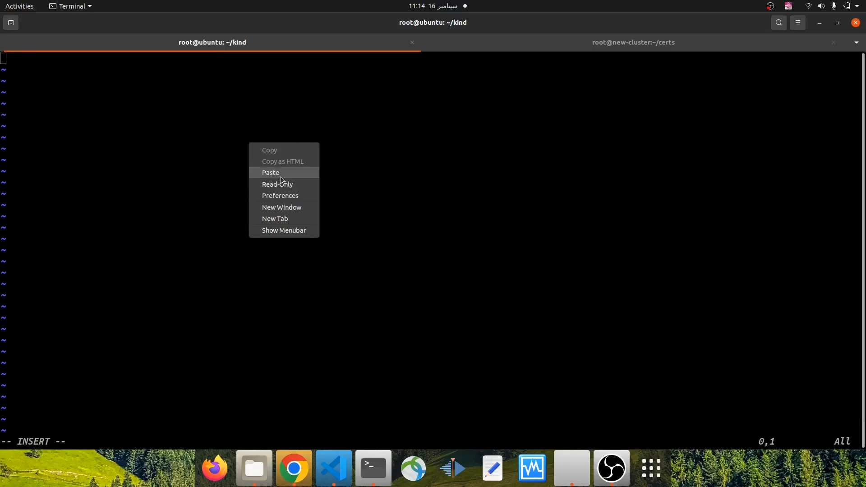
left_click(280, 175)
Set the name under stringData to devops-hobbies and move to the server line
key("Up")
key("Up")
key("Up")
key("Up")
key("Up")
key("Up")
key("Up")
key("Up")
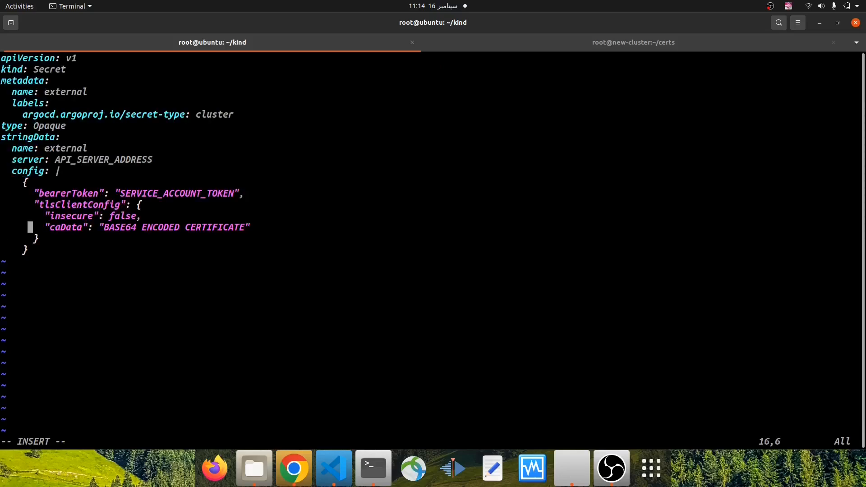
key("Up")
key("Up")
key("Up")
key("Up")
key("Up")
key("Up")
key("Right")
key("Right")
key("Right")
key("Right")
key("Right")
key("Right")
key("Right")
key("Right")
key("Right")
key("Right")
key("Down")
key("Down")
key("Down")
key("Down")
key("Down")
key("Right")
key("BackSpace")
key("BackSpace")
key("BackSpace")
key("BackSpace")
key("BackSpace")
key("BackSpace")
key("BackSpace")
key("BackSpace")
type("devo")
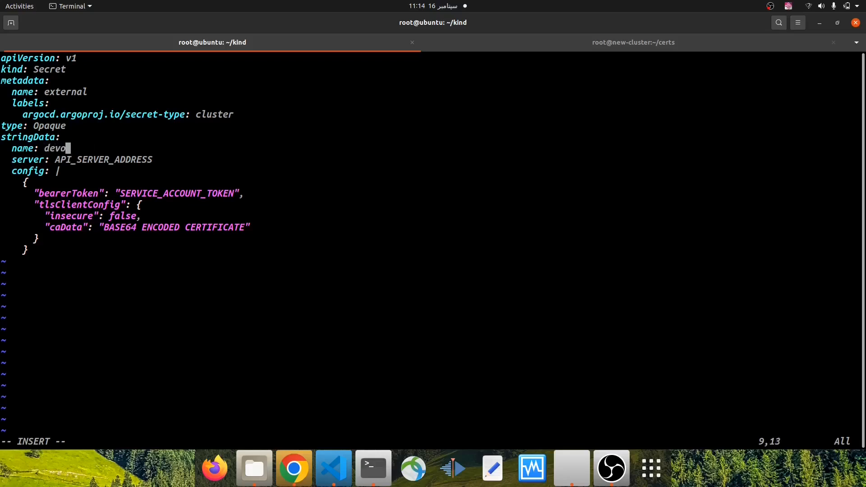
type("ps-hobies")
key("Left")
key("Left")
key("Left")
type("b")
key("Down")
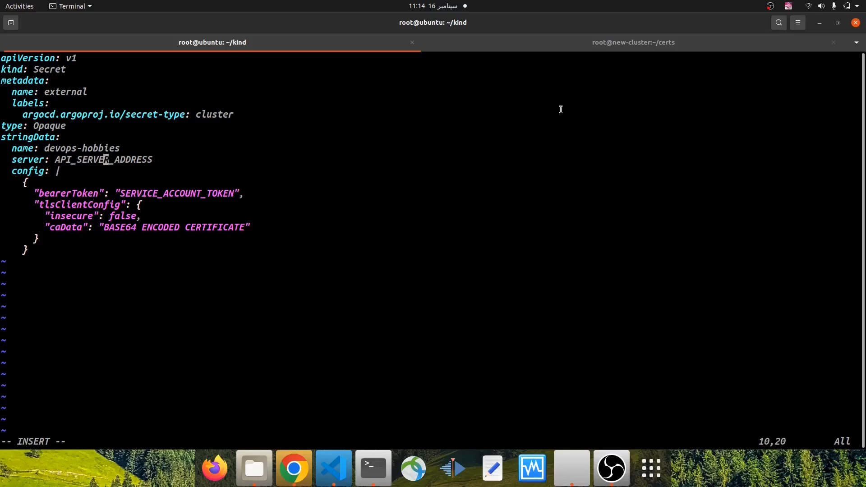
In the new-cluster session, open ~/.kube/config in vi and copy its server address
left_click(628, 43)
type("vim")
key("BackSpace")
type("~/.ku")
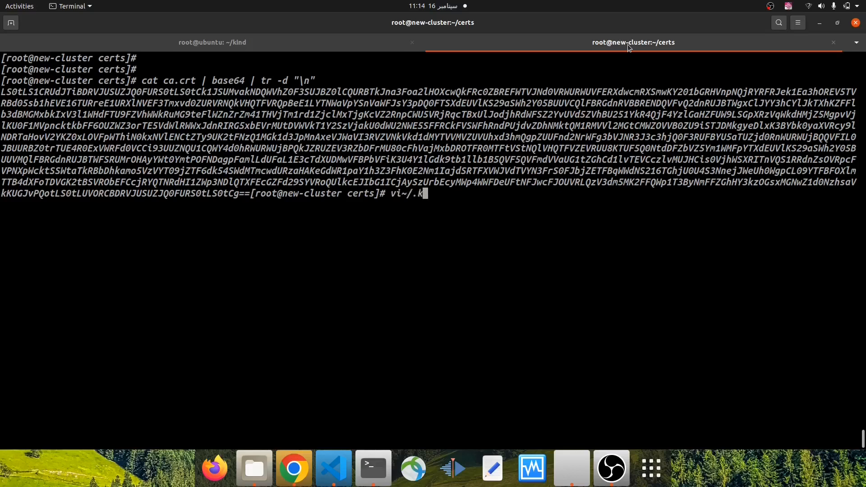
key("BackSpace")
key("BackSpace")
key("BackSpace")
key("BackSpace")
key("BackSpace")
type("~/.ku")
key("Tab")
type("c")
key("Tab")
key("Return")
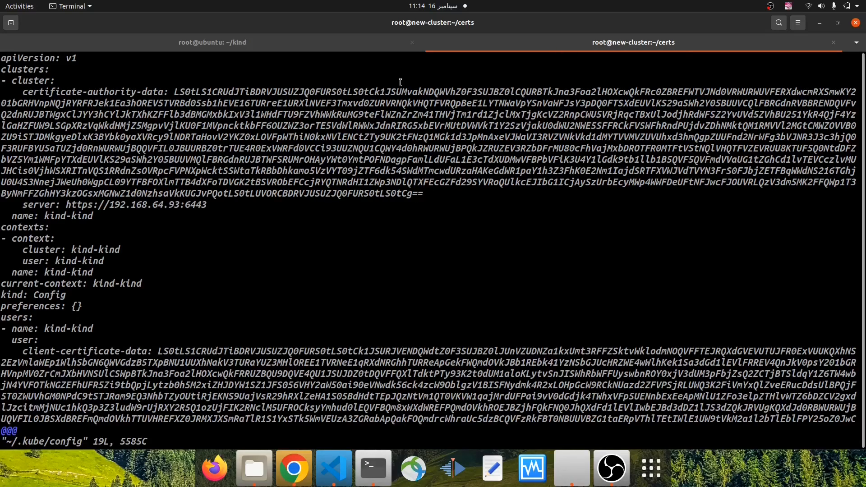
left_click_drag(66, 205, 206, 206)
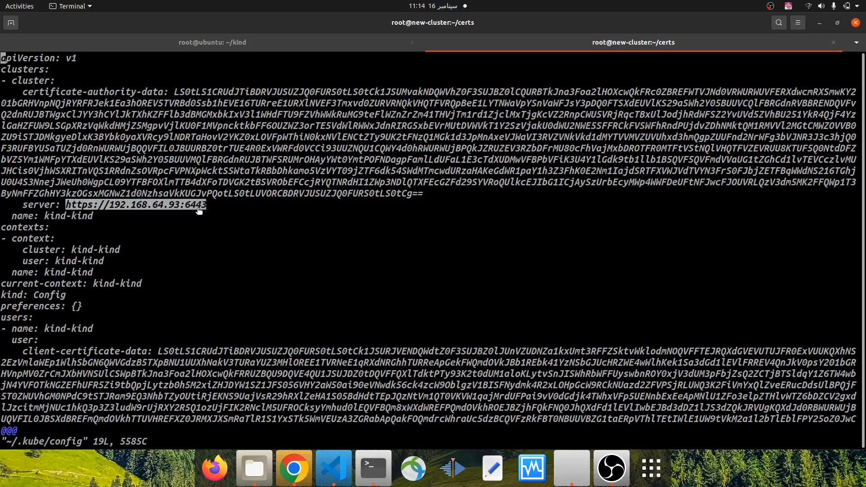
right_click(195, 204)
left_click(217, 248)
left_click(257, 47)
key("Right")
key("Right")
key("Right")
key("Right")
key("End")
key("BackSpace")
key("BackSpace")
key("BackSpace")
key("BackSpace")
key("BackSpace")
key("BackSpace")
key("BackSpace")
key("BackSpace")
key("BackSpace")
key("BackSpace")
key("BackSpace")
key("BackSpace")
key("BackSpace")
key("BackSpace")
key("BackSpace")
key("BackSpace")
key("BackSpace")
key("BackSpace")
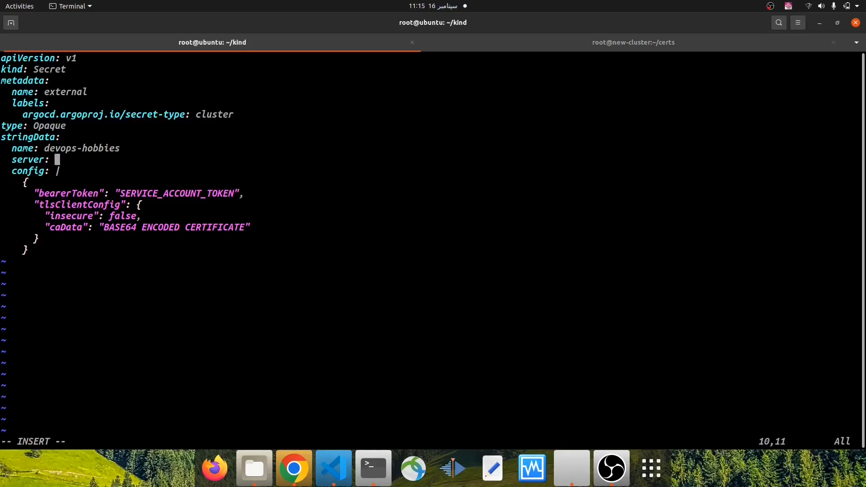
right_click(431, 121)
left_click(444, 152)
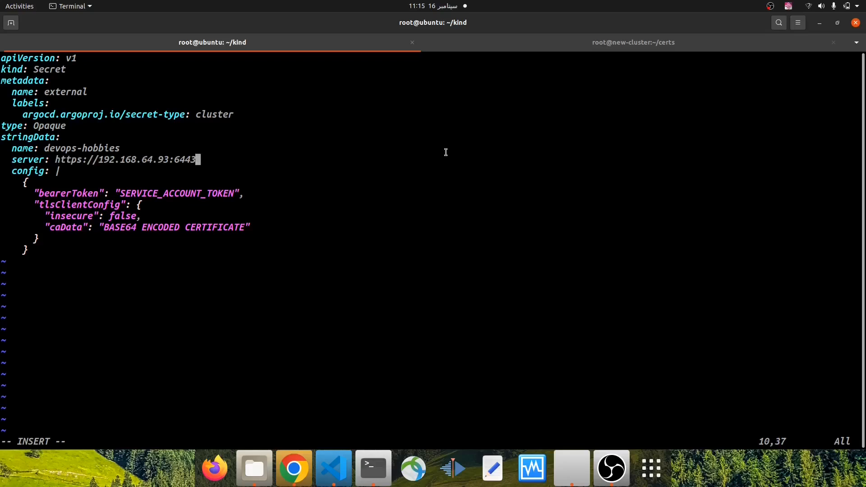
key("Down")
key("Down")
key("Down")
Quit vi in the new-cluster session and copy the earlier token output of k create token new-cluster-sa
left_click(640, 40)
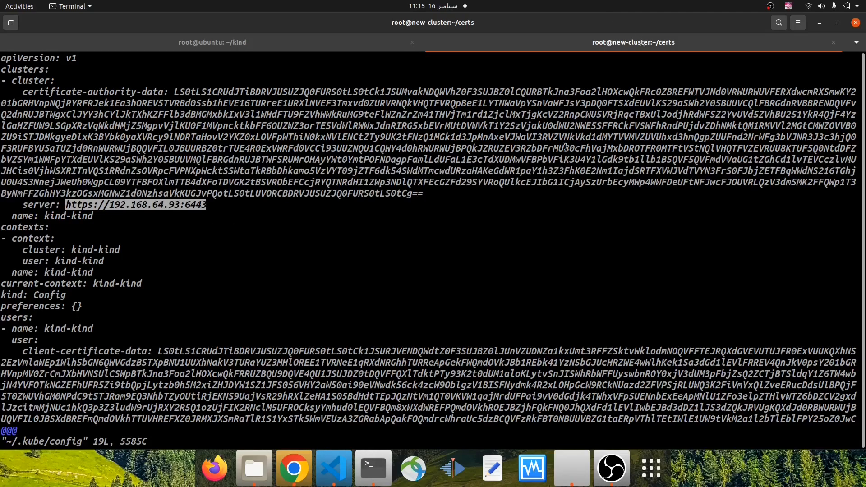
type(":q")
key("Return")
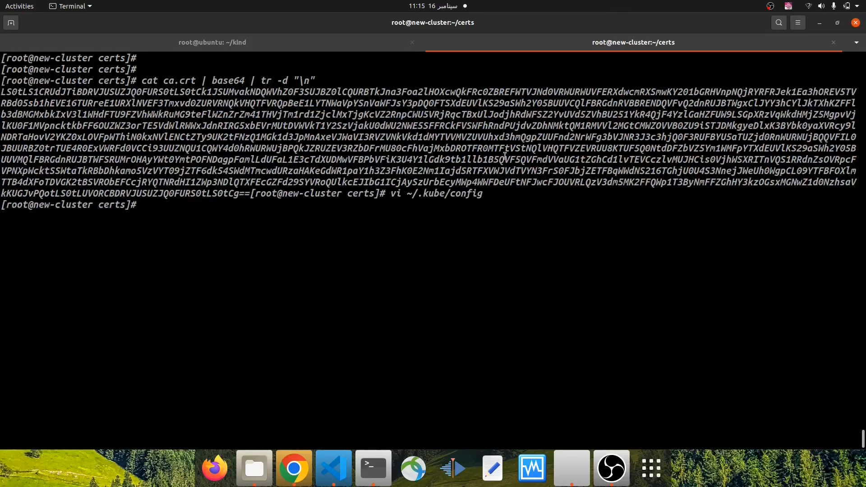
scroll(472, 289, "up", 5)
scroll(472, 289, "up", 20)
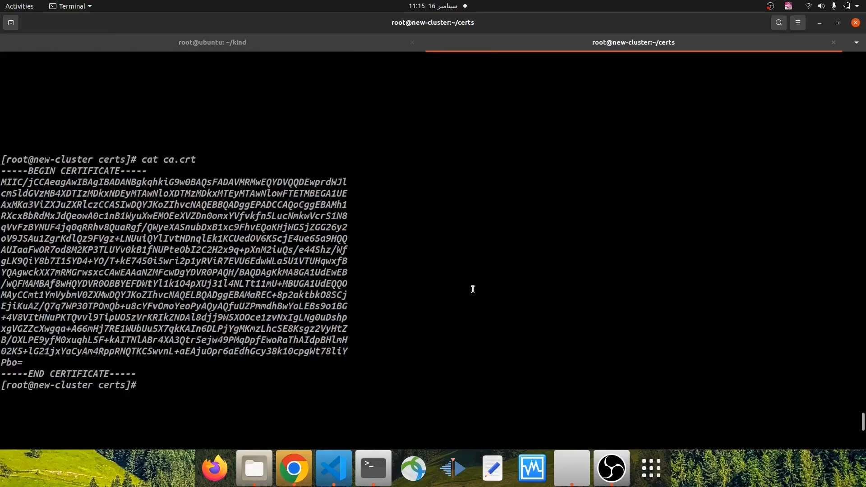
scroll(469, 287, "up", 5)
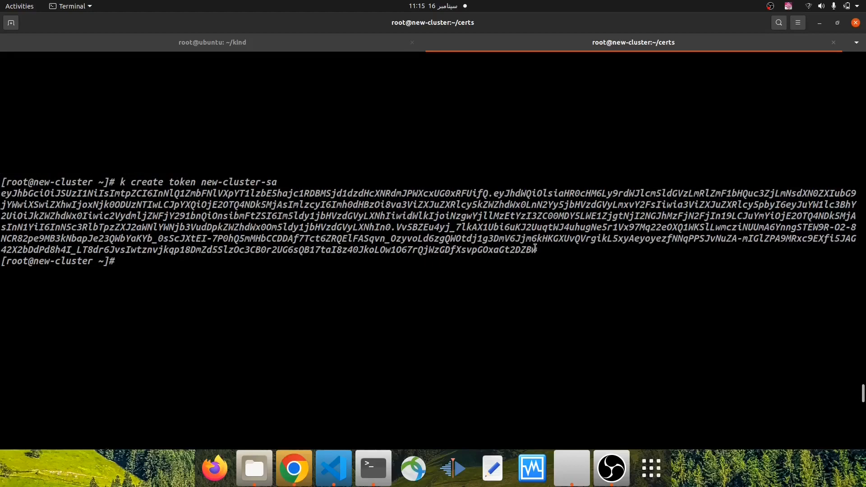
left_click_drag(538, 250, 1, 191)
right_click(24, 202)
left_click(42, 214)
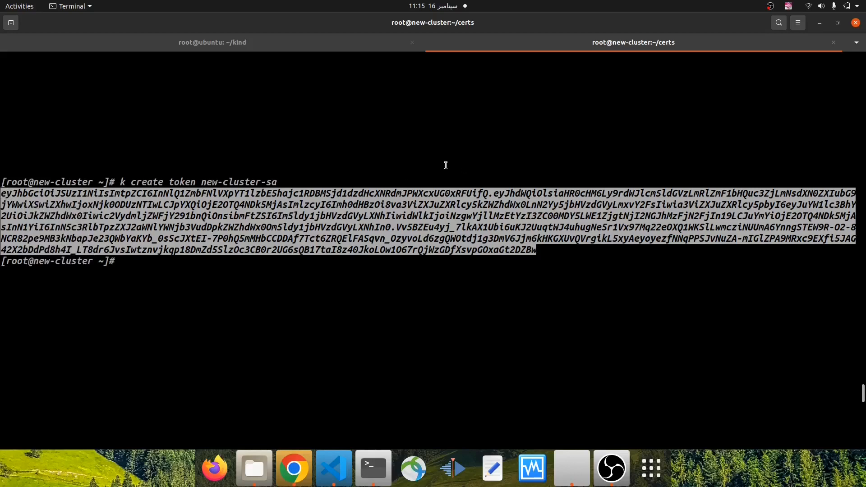
right_click(346, 215)
left_click(369, 228)
Replace the SERVICE_ACCOUNT_TOKEN placeholder of bearerToken with the copied service account token and move to the end of the caData value
left_click(356, 42)
key("Right")
key("Right")
key("Right")
key("Right")
key("Right")
key("Right")
key("Right")
key("BackSpace")
key("BackSpace")
key("BackSpace")
key("BackSpace")
key("BackSpace")
key("BackSpace")
key("BackSpace")
key("BackSpace")
key("BackSpace")
key("BackSpace")
key("BackSpace")
key("BackSpace")
key("BackSpace")
key("BackSpace")
key("BackSpace")
key("BackSpace")
key("BackSpace")
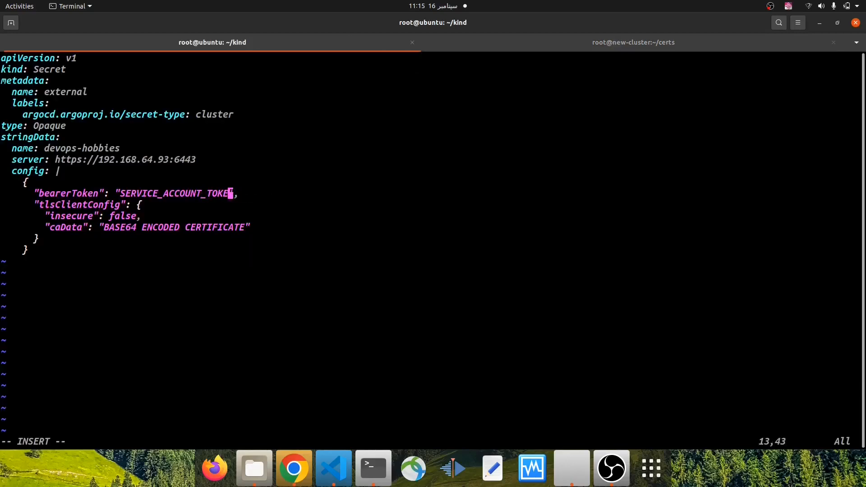
key("BackSpace")
key("BackSpace")
key("BackSpace")
key("BackSpace")
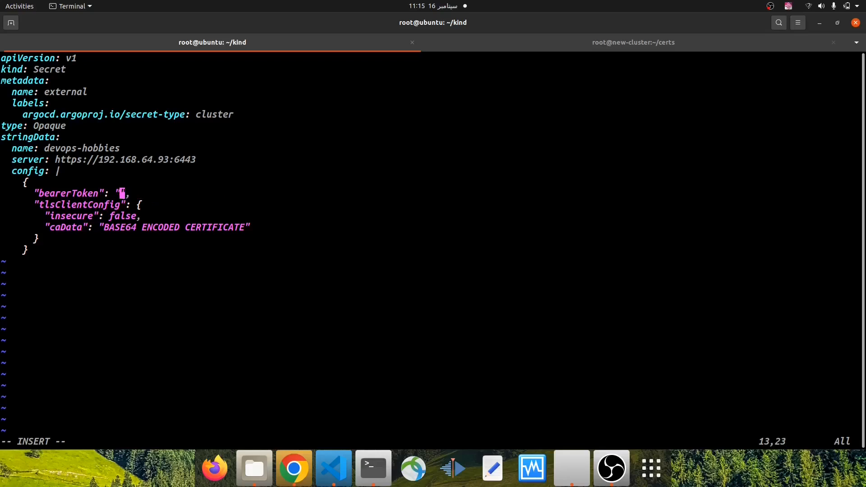
right_click(579, 221)
left_click(607, 246)
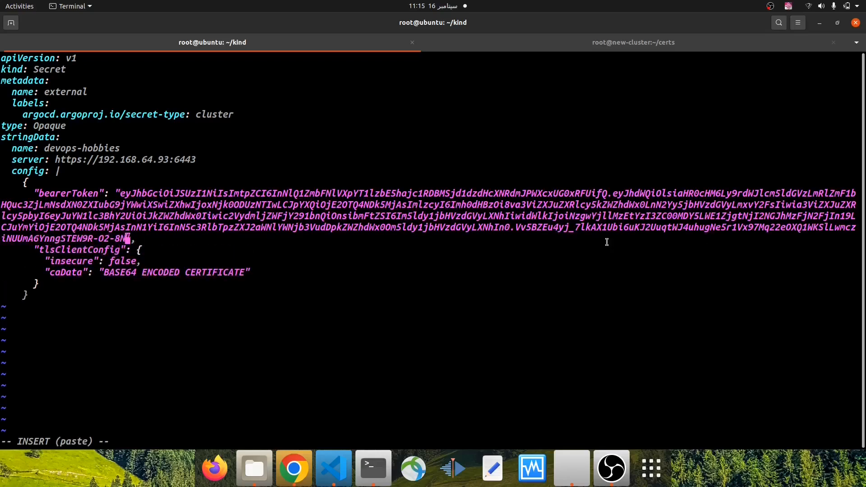
key("Down")
key("Down")
key("Down")
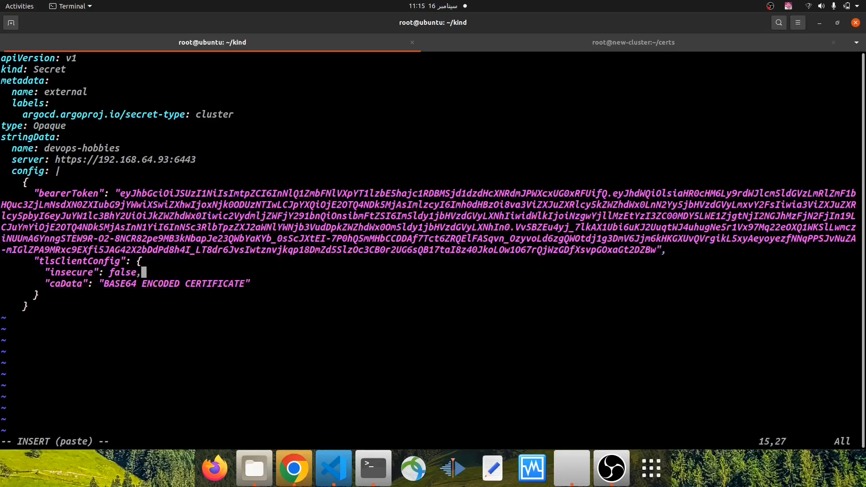
key("Left")
Clear the new-cluster terminal, rerun cat ca.crt | base64 | tr -d "\n" and copy the encoded certificate
left_click(530, 45)
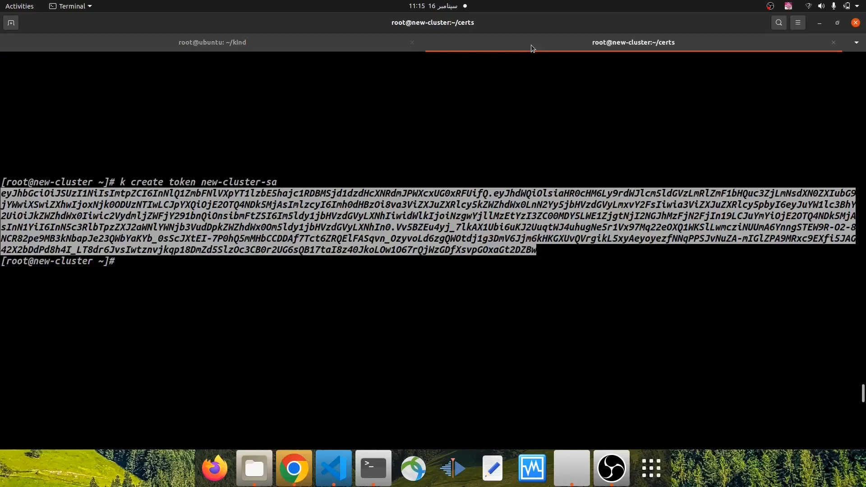
type("l")
key("ctrl+l")
key("Return")
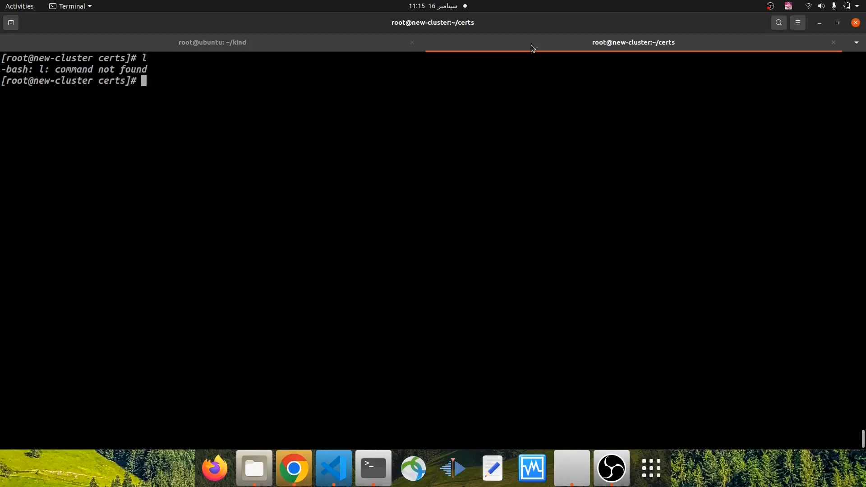
key("ctrl+l")
key("Return")
key("Return")
key("Return")
key("Up")
key("Up")
key("Up")
key("Return")
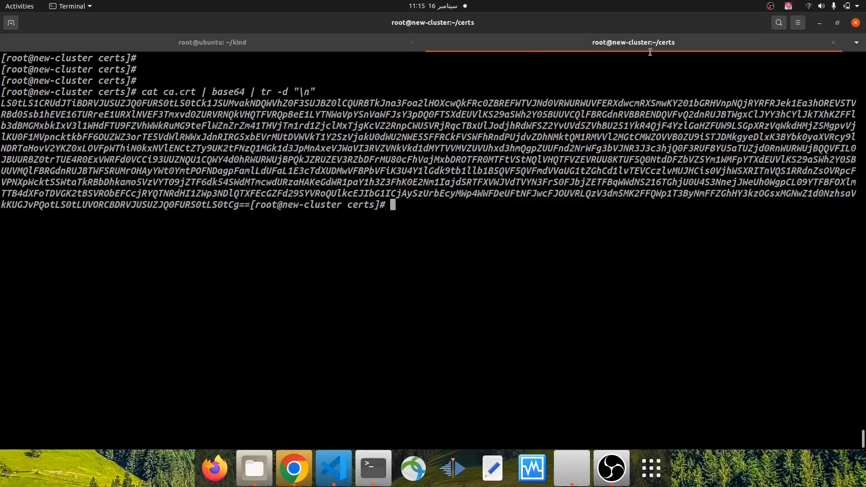
left_click_drag(250, 203, 1, 103)
right_click(57, 120)
left_click(77, 126)
Replace the caData placeholder in cluster-secret.yml with the copied base64-encoded CA certificate, and save and quit the file
left_click(244, 50)
key("BackSpace")
key("BackSpace")
key("BackSpace")
key("BackSpace")
key("BackSpace")
key("BackSpace")
key("BackSpace")
key("BackSpace")
key("BackSpace")
key("BackSpace")
key("BackSpace")
key("BackSpace")
key("BackSpace")
key("BackSpace")
key("BackSpace")
key("BackSpace")
key("BackSpace")
key("BackSpace")
key("BackSpace")
key("BackSpace")
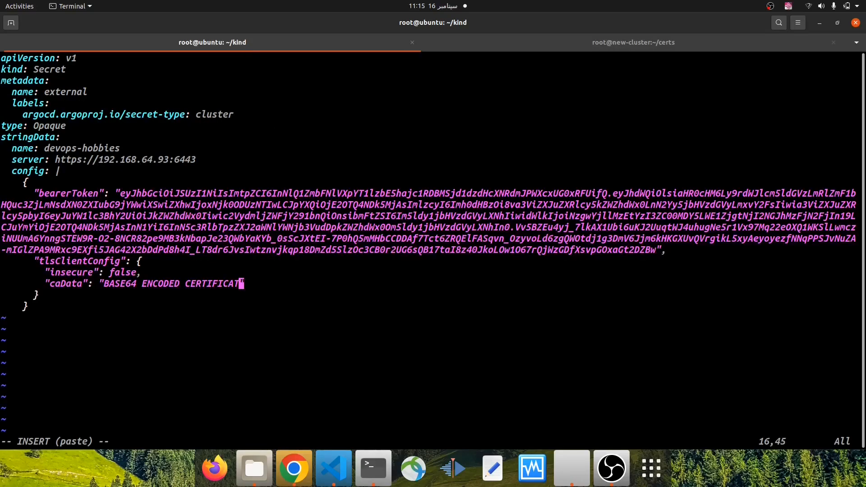
key("BackSpace")
key("BackSpace")
key("BackSpace")
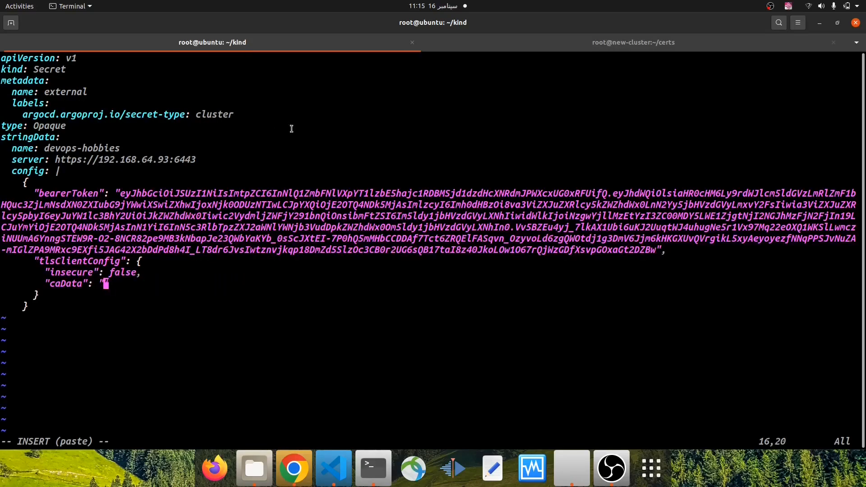
right_click(314, 109)
left_click(340, 133)
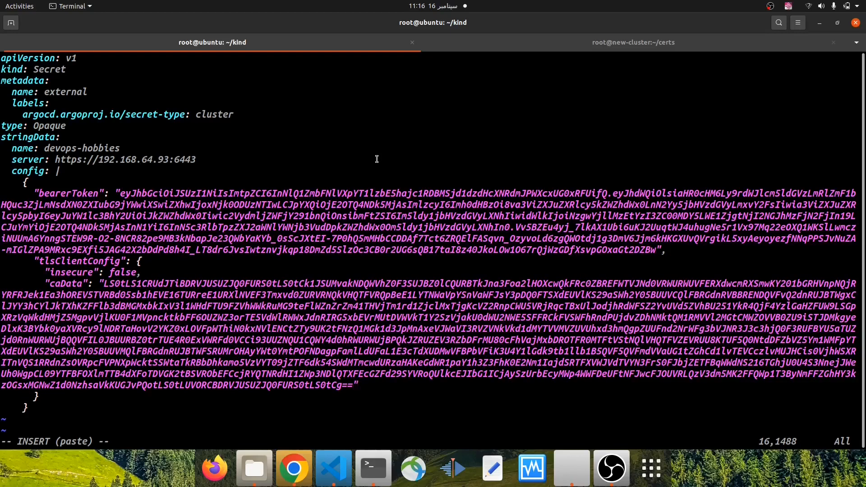
key("Escape")
type(":wq")
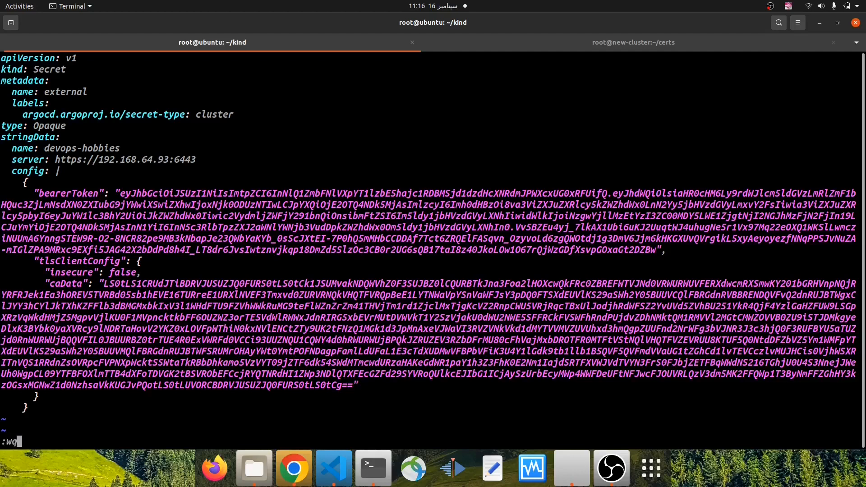
key("Return")
type("k apply ")
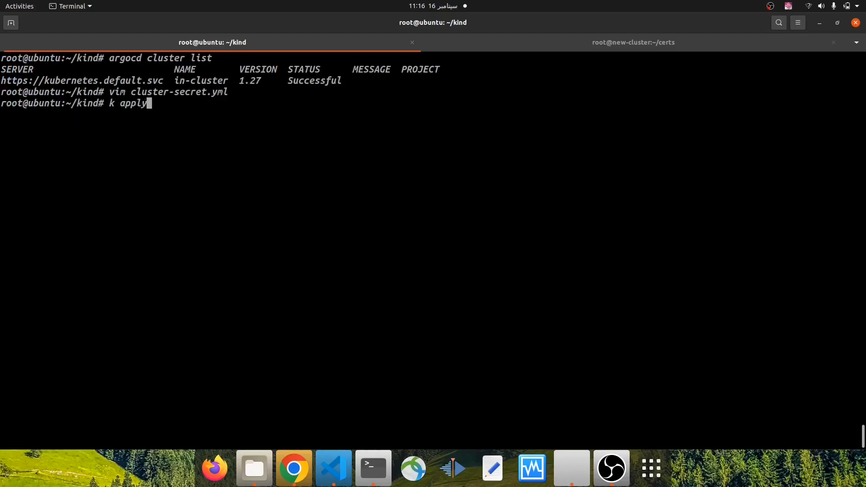
type("-f")
key("BackSpace")
key("BackSpace")
key("BackSpace")
key("BackSpace")
key("BackSpace")
key("BackSpace")
key("BackSpace")
key("BackSpace")
key("BackSpace")
key("BackSpace")
Rerun argocd cluster list in the ubuntu session to check the registered clusters before applying the secret
left_click_drag(109, 58, 211, 58)
right_click(203, 57)
right_click(269, 173)
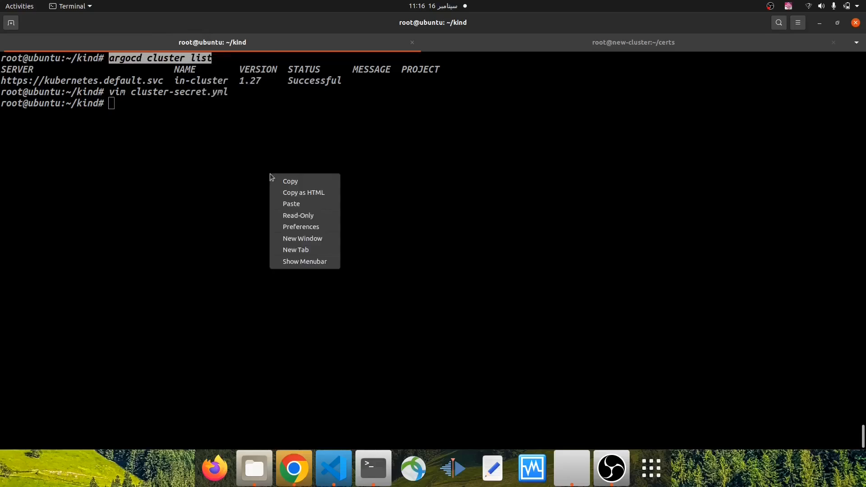
left_click(295, 203)
key("Return")
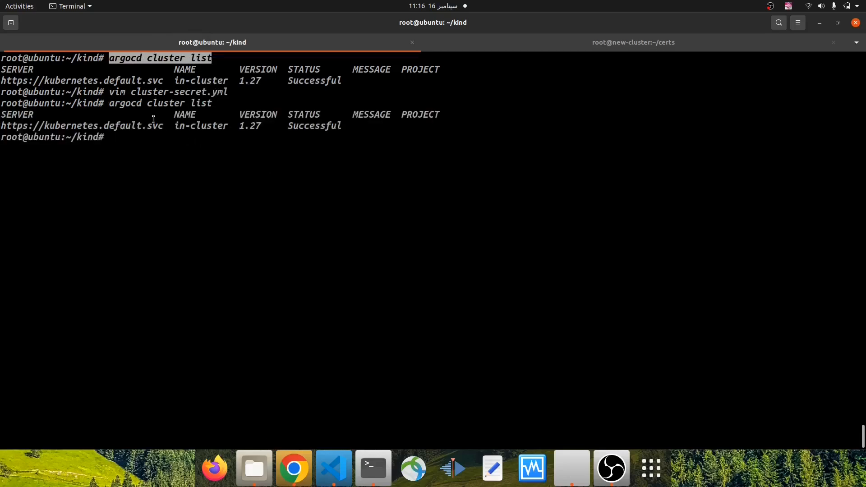
left_click_drag(162, 125, 13, 114)
left_click(137, 161)
Create the cluster secret by running k apply -f cluster-secret.yml
type("k a")
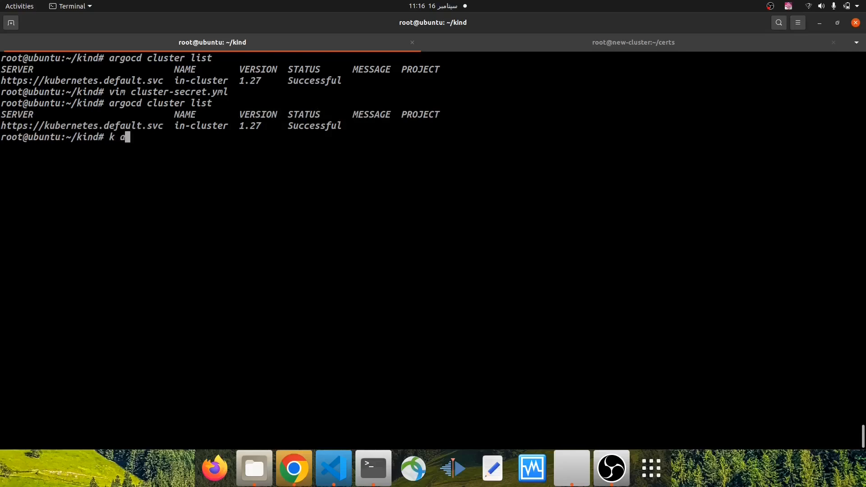
type("pply -f sec")
key("BackSpace")
key("BackSpace")
key("BackSpace")
type("cluster-sec")
key("Tab")
key("Return")
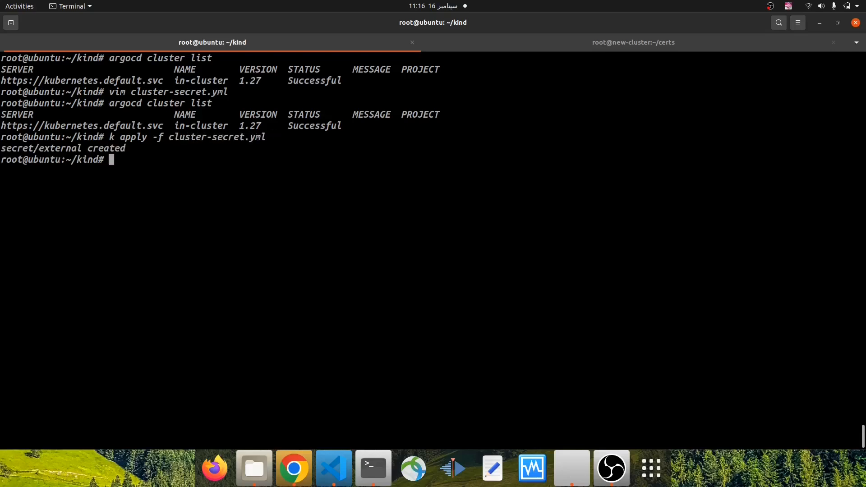
Run argocd cluster list again and examine the new cluster's server address and status
key("Up")
key("Up")
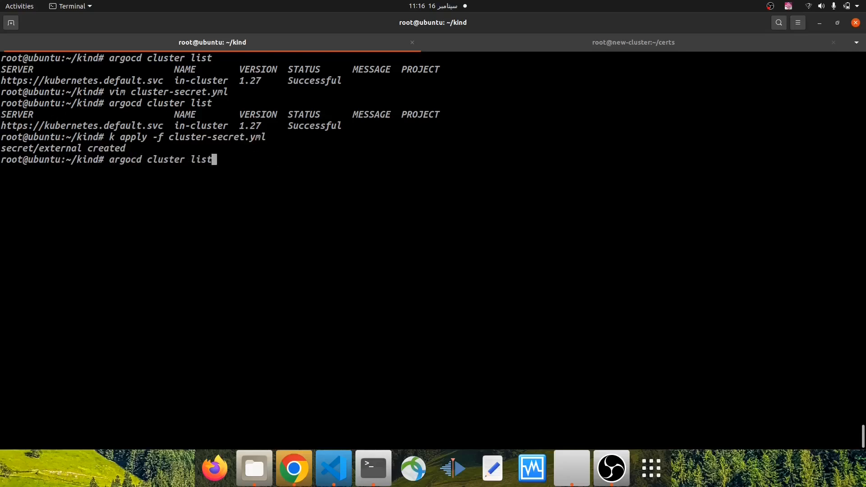
key("Return")
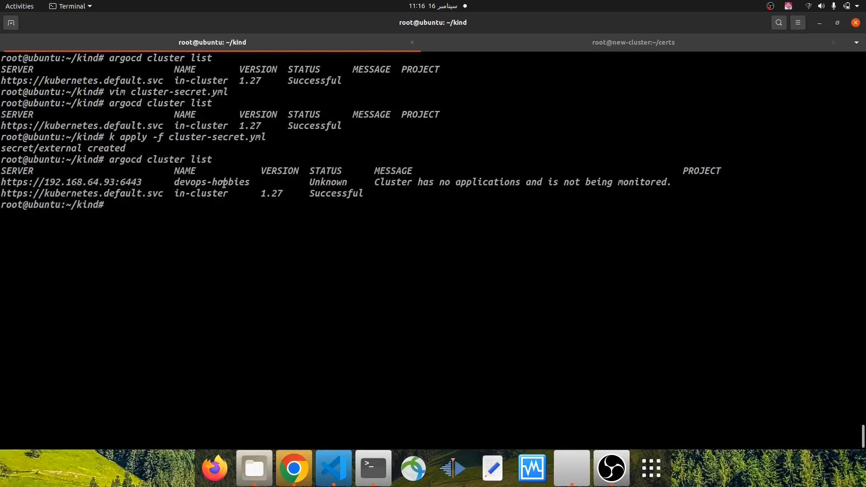
left_click_drag(142, 182, 105, 175)
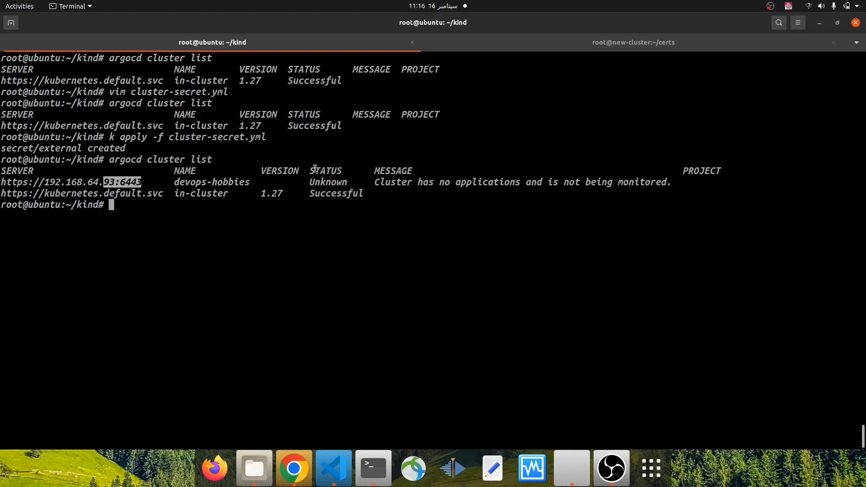
left_click_drag(312, 180, 348, 180)
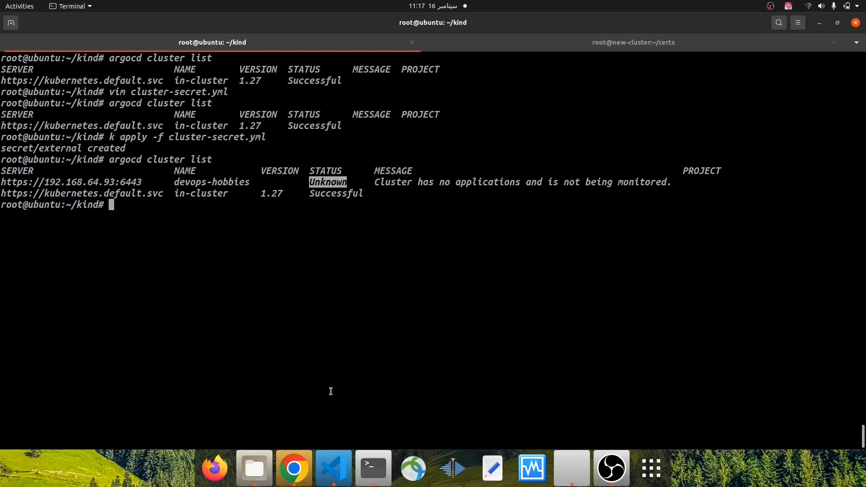
Switch to Chrome to reload Argo CD's Clusters settings page, and return to the terminal
left_click(294, 468)
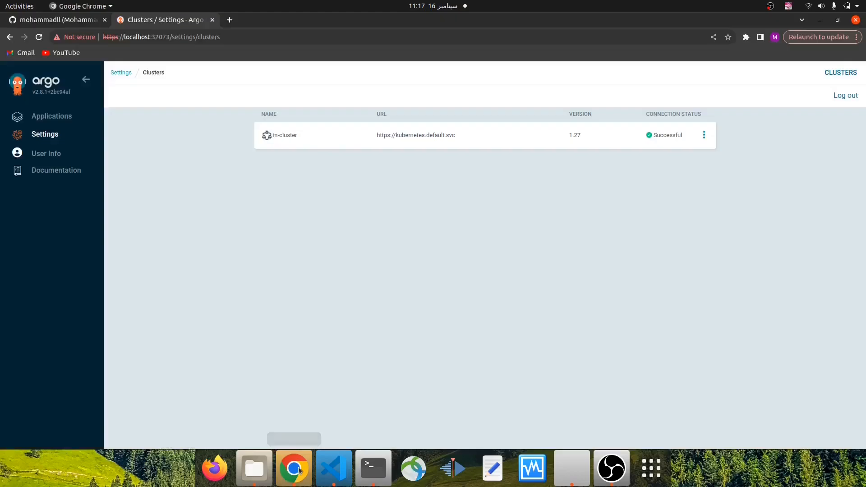
left_click(39, 37)
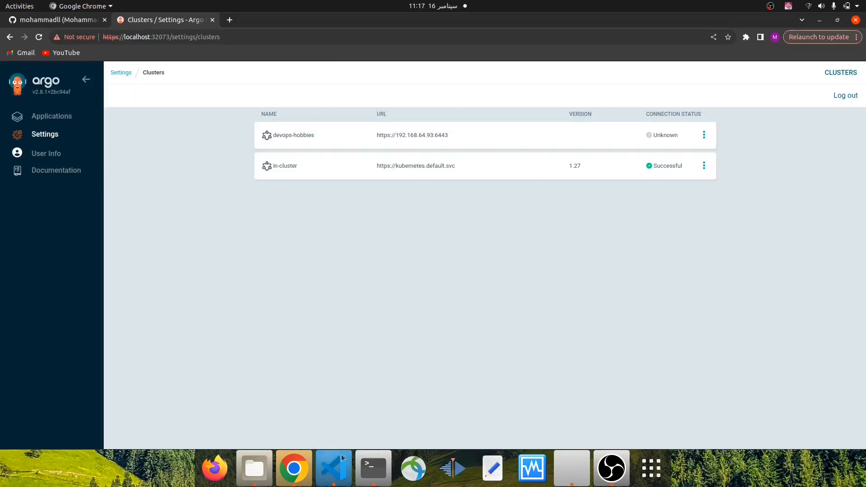
left_click(372, 468)
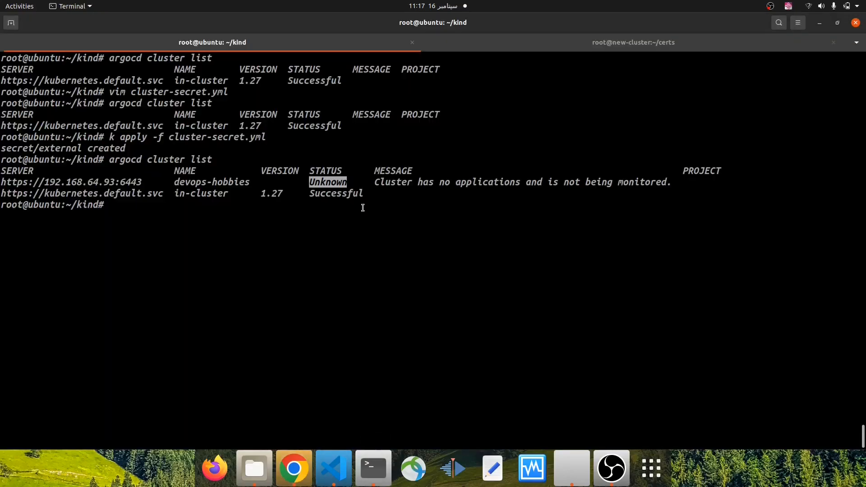
List the files in the kind folder with ls and open app-2.yml in vim
type("ls")
key("Return")
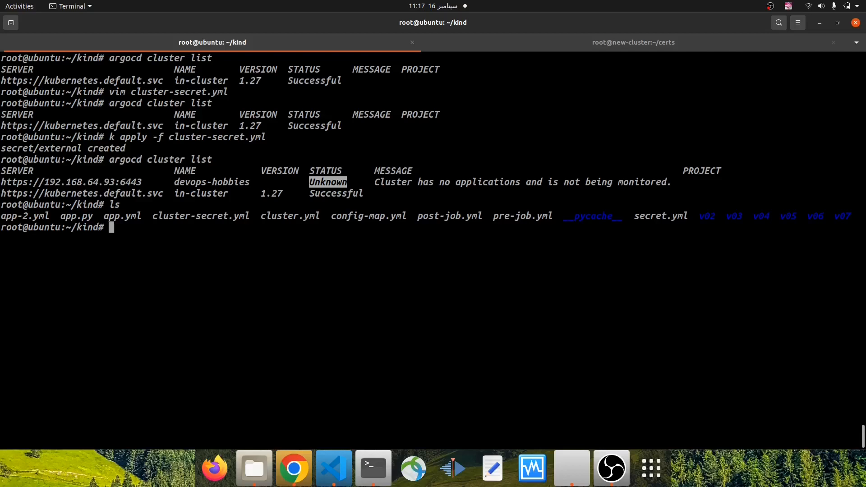
type("vim app-2")
key("Tab")
key("Return")
Change the application's metadata name in app-2.yml to new-cluster-application
key("Up")
key("Up")
key("Up")
key("Up")
key("Up")
key("Up")
key("Up")
key("Up")
key("Up")
key("Up")
key("Up")
key("Up")
key("Up")
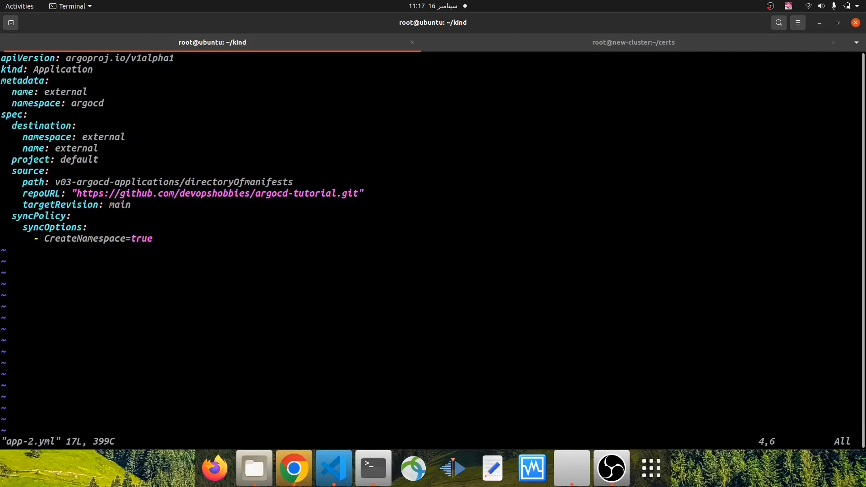
key("A")
key("BackSpace")
key("BackSpace")
key("BackSpace")
key("BackSpace")
key("BackSpace")
key("BackSpace")
key("BackSpace")
key("BackSpace")
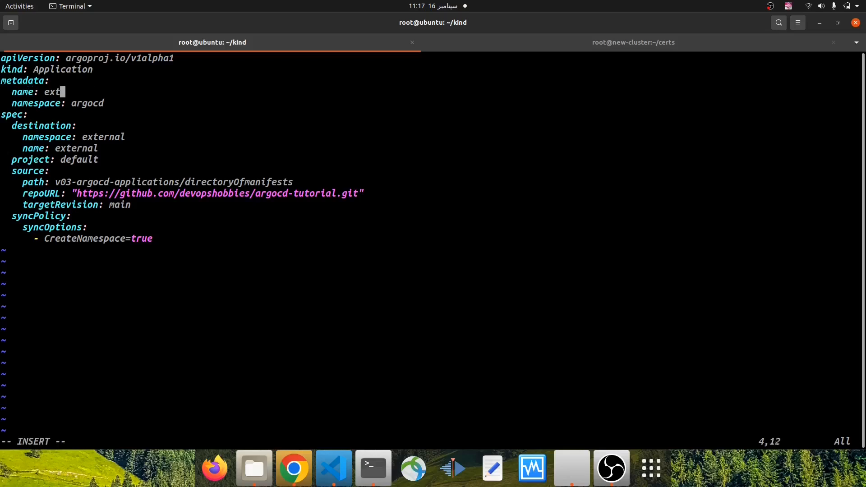
type("new-cluster-application")
Move to the destination name line of app-2.yml, and save and quit the file
key("Down")
key("Down")
key("Down")
key("Down")
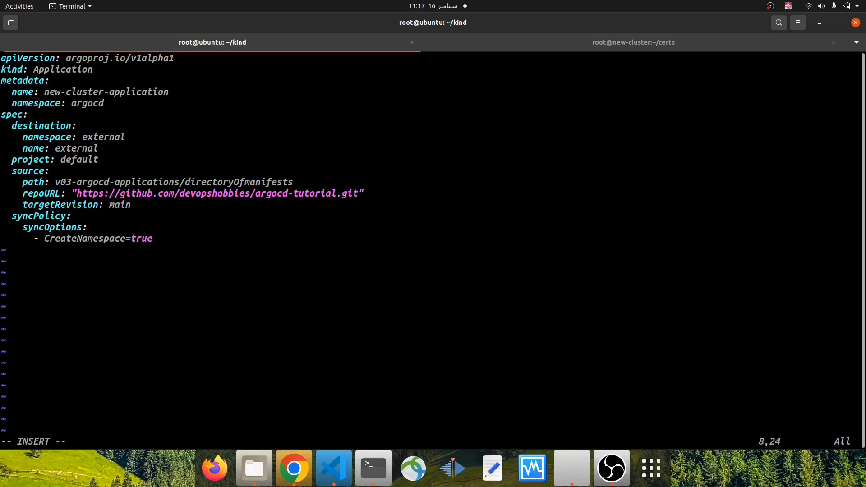
key("Down")
double_click(32, 148)
key("Escape")
type(":wq")
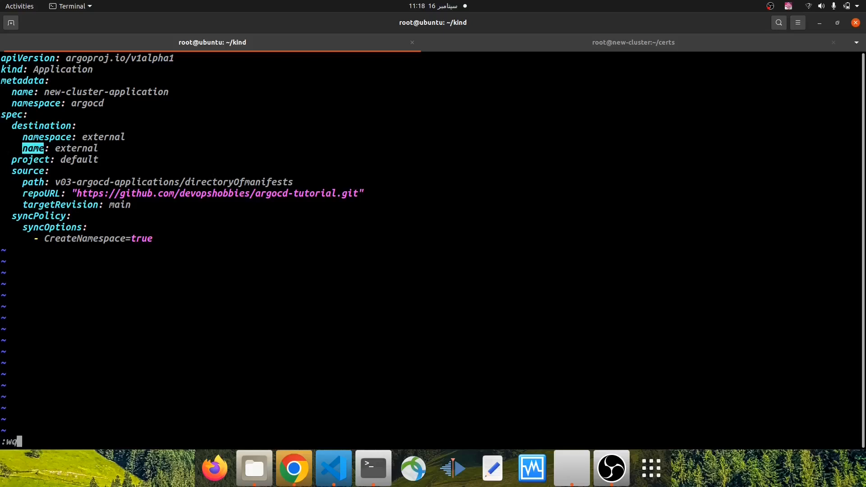
key("Return")
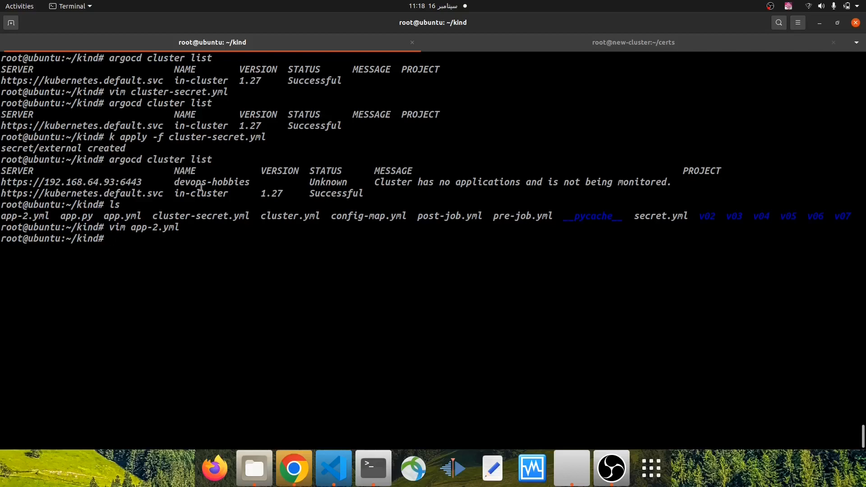
Copy the cluster name devops-hobbies from the argocd cluster list output
triple_click(198, 183)
double_click(198, 183)
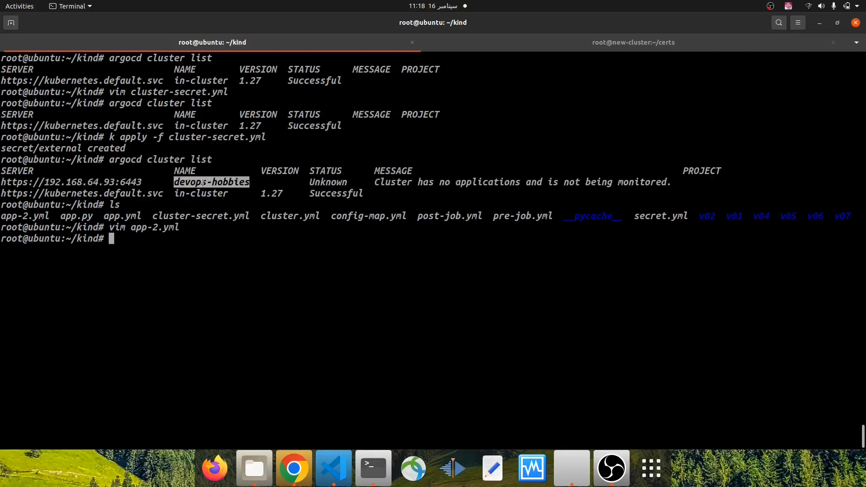
right_click(203, 182)
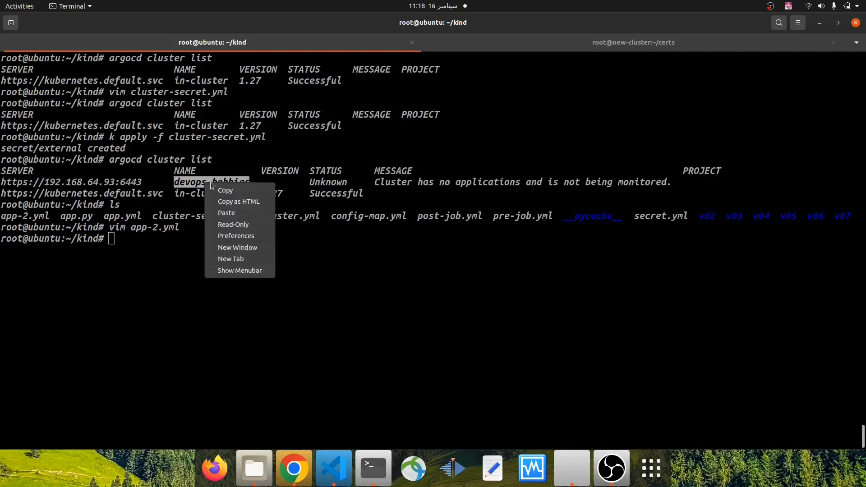
left_click(232, 190)
Reopen app-2.yml and replace the destination name with the copied devops-hobbies
key("Up")
key("Return")
key("a")
key("BackSpace")
key("BackSpace")
key("BackSpace")
key("BackSpace")
key("BackSpace")
key("BackSpace")
key("BackSpace")
key("BackSpace")
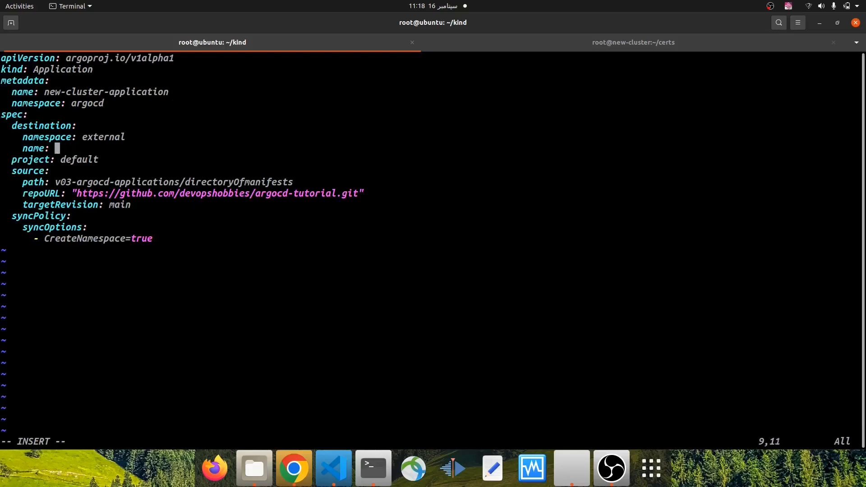
right_click(298, 158)
left_click(318, 184)
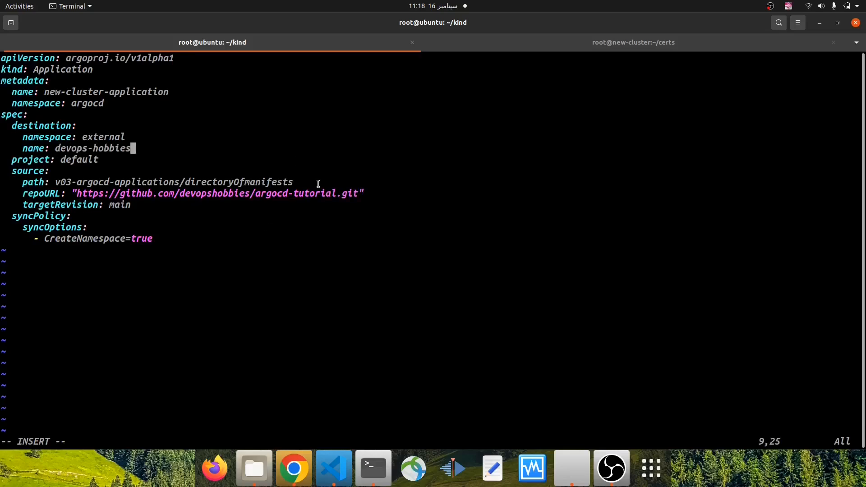
Review the source, sync options and destination namespace of app-2.yml, and look briefly at the new-cluster session
key("Down")
key("Down")
key("Down")
key("Down")
key("Down")
key("Down")
key("Down")
key("Down")
key("Right")
key("Right")
key("Right")
key("Right")
key("Right")
key("Right")
key("Right")
key("Right")
key("Right")
key("Right")
key("Right")
key("Right")
left_click_drag(82, 136, 129, 134)
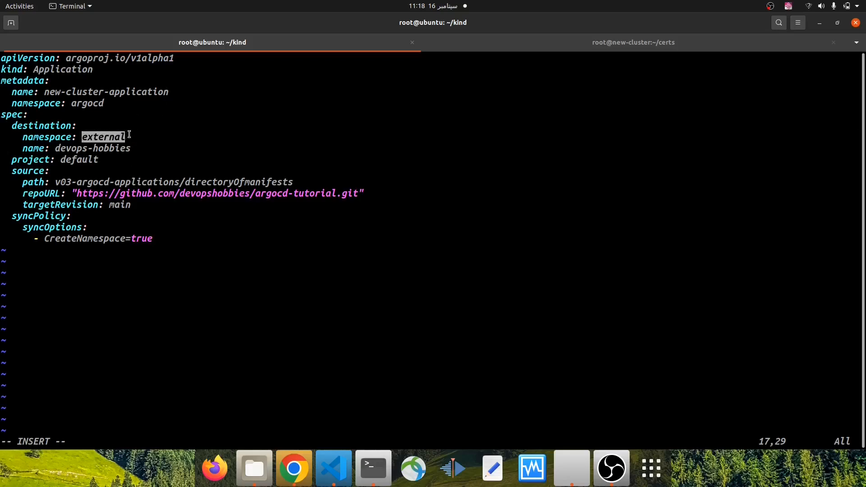
left_click(637, 44)
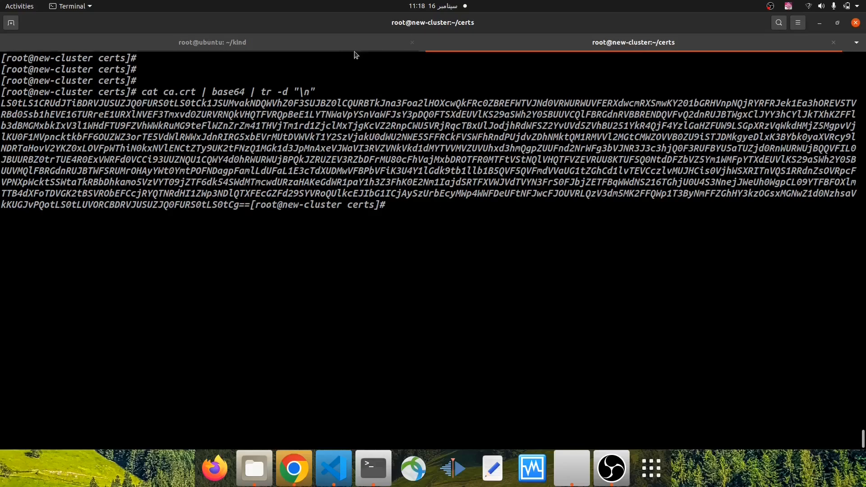
left_click(328, 43)
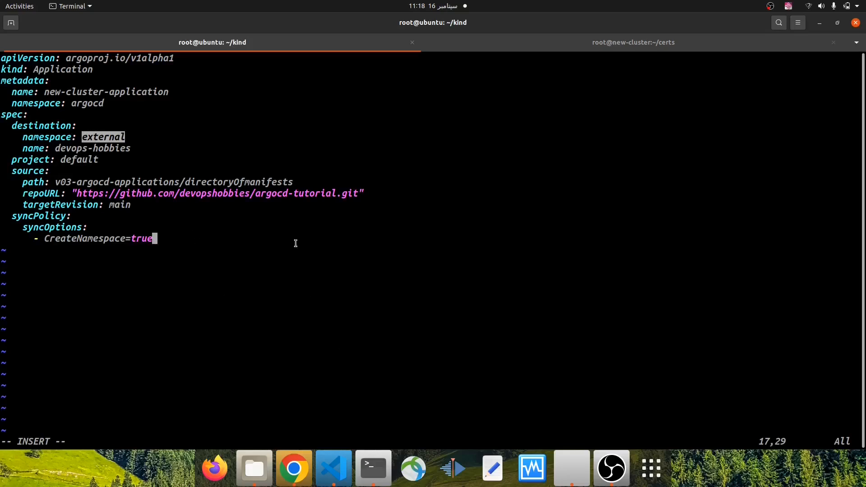
Save app-2.yml and quit vim after looking over the whole manifest
key("Escape")
type(":wq")
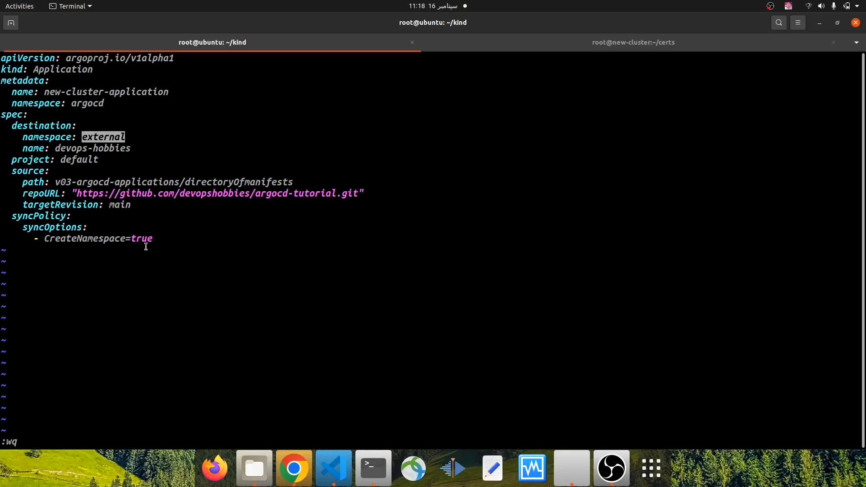
left_click_drag(154, 239, 3, 58)
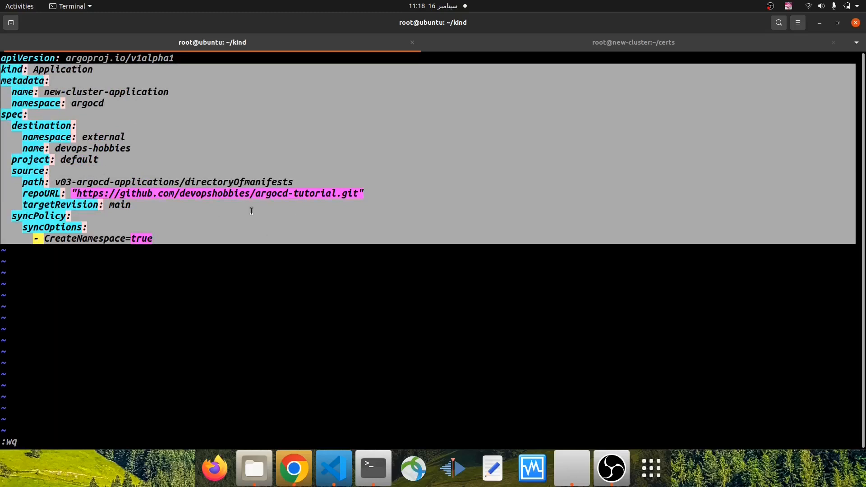
key("Return")
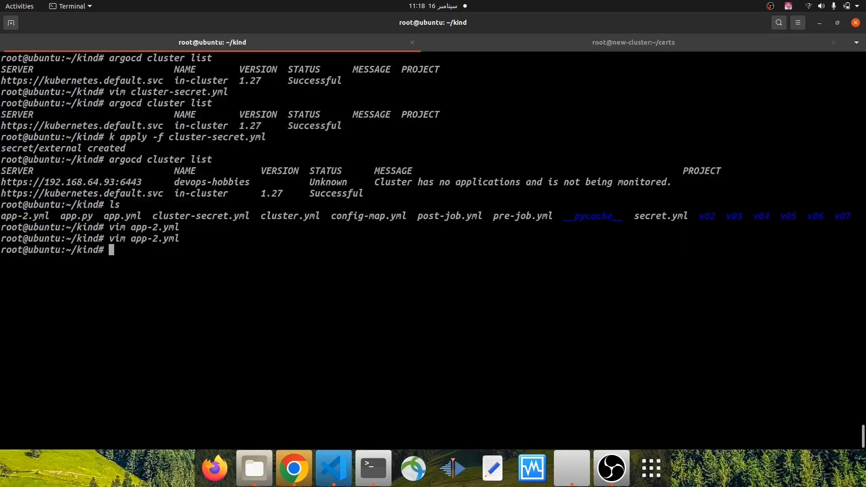
Create the application by running k apply -f app-2.yml, and switch to Argo CD in Chrome
type("k apply -f app-")
key("Tab")
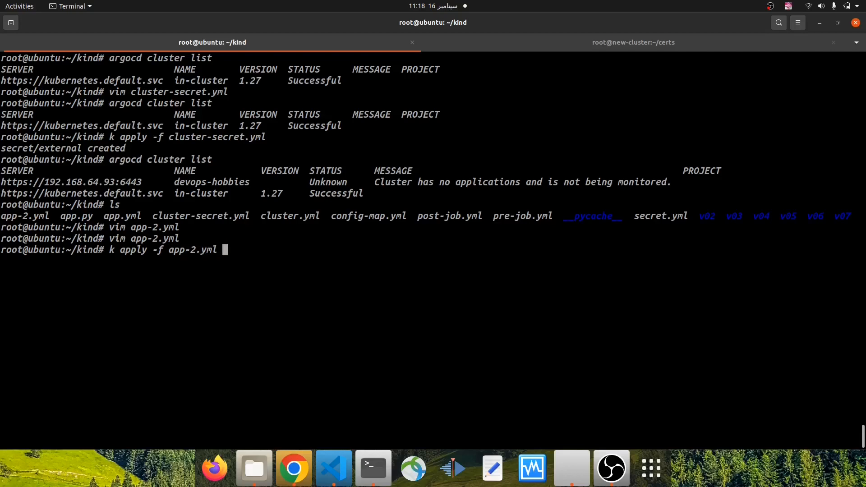
key("Return")
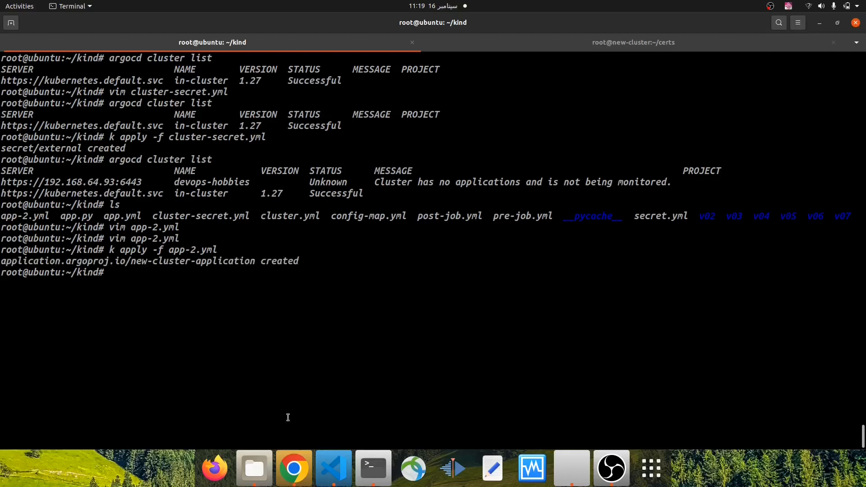
left_click(293, 468)
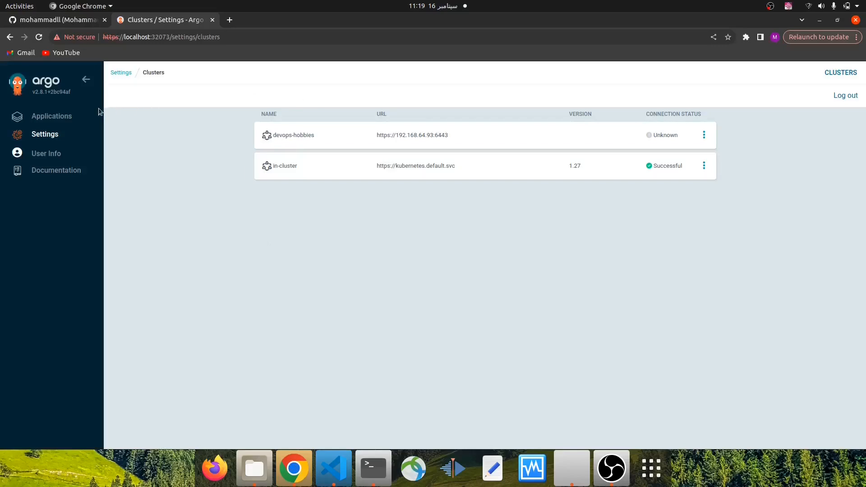
Open new-cluster-application from the Applications list and synchronize all its resources with the default sync settings
left_click(72, 117)
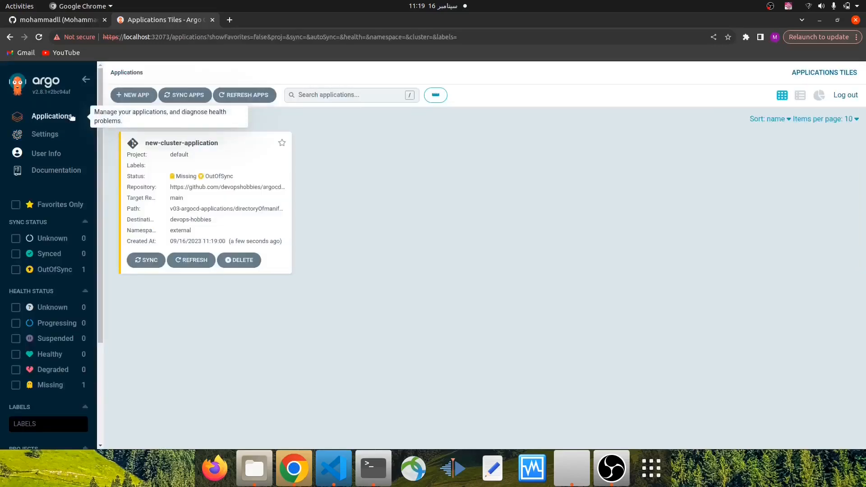
left_click(214, 189)
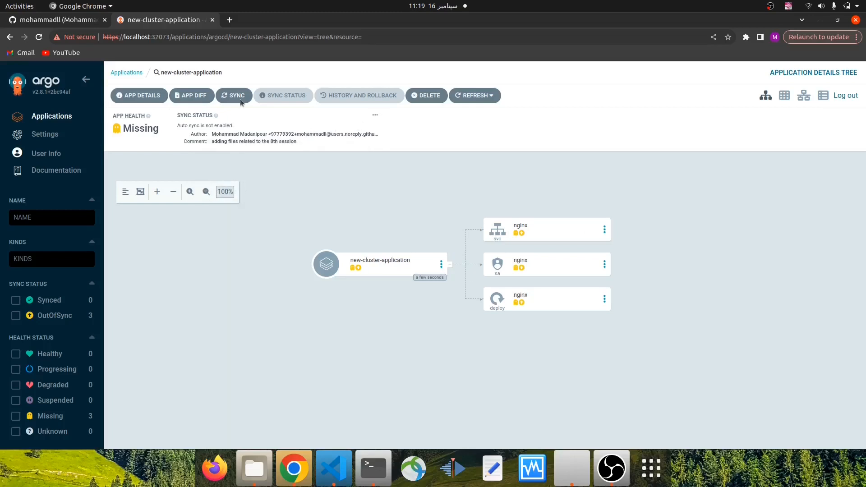
left_click(225, 97)
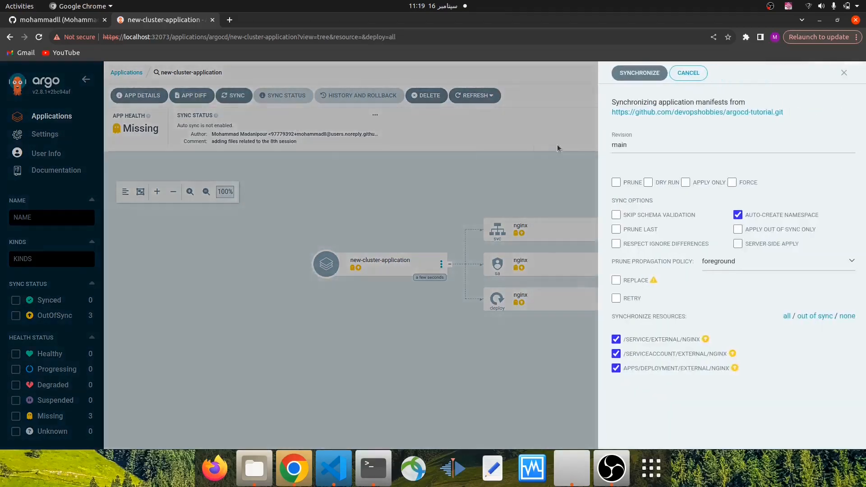
left_click(626, 79)
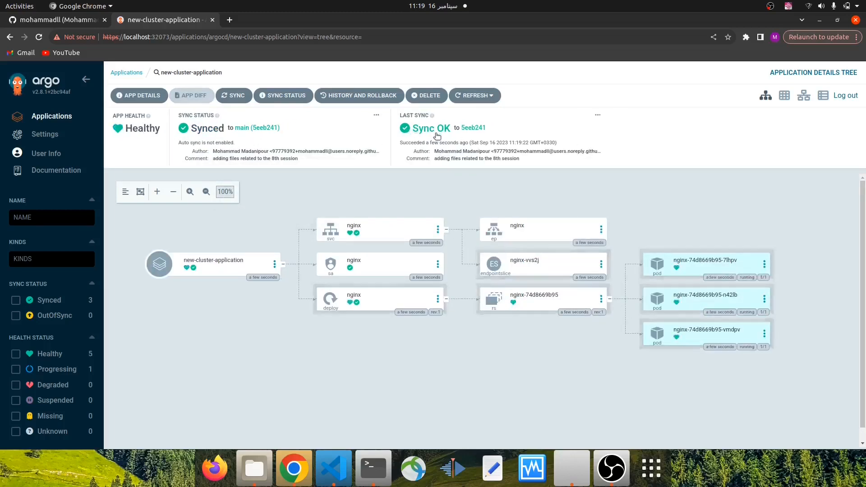
Switch to the new-cluster session in the terminal, go to the home directory and clear the screen
left_click(380, 471)
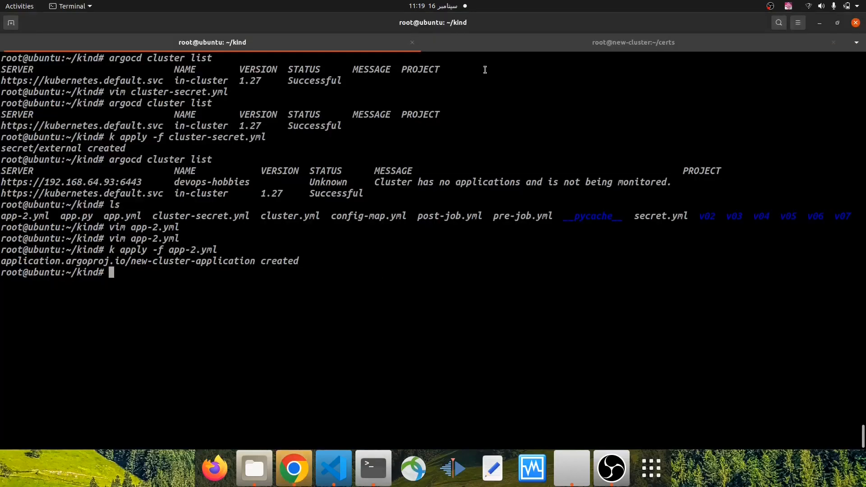
left_click(560, 49)
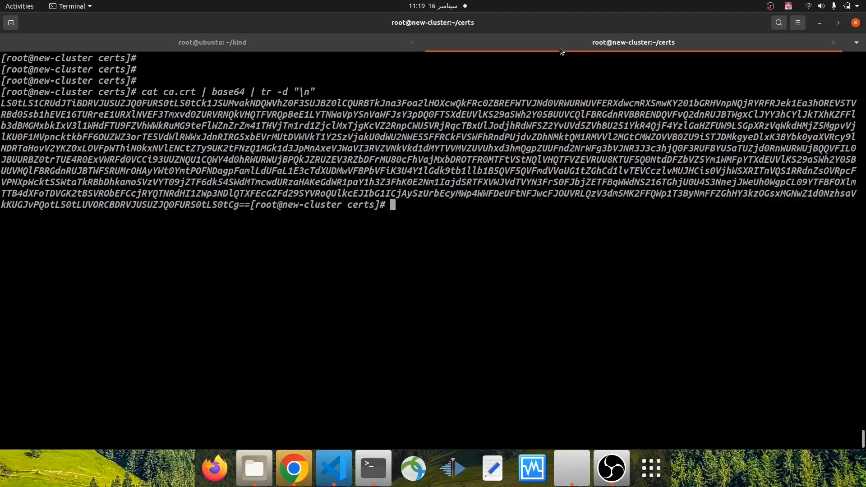
key("ctrl+l")
key("Return")
type("cd")
key("Return")
key("ctrl+l")
key("Return")
key("Return")
key("Return")
List all resources in the external namespace with k get all -n external and examine the pods, service, deployment and replica set
type("k get a")
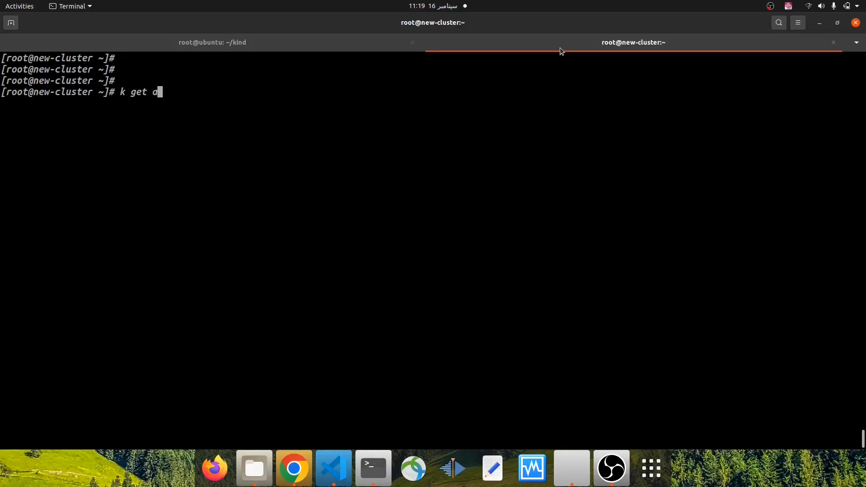
type("ll -n external")
key("Return")
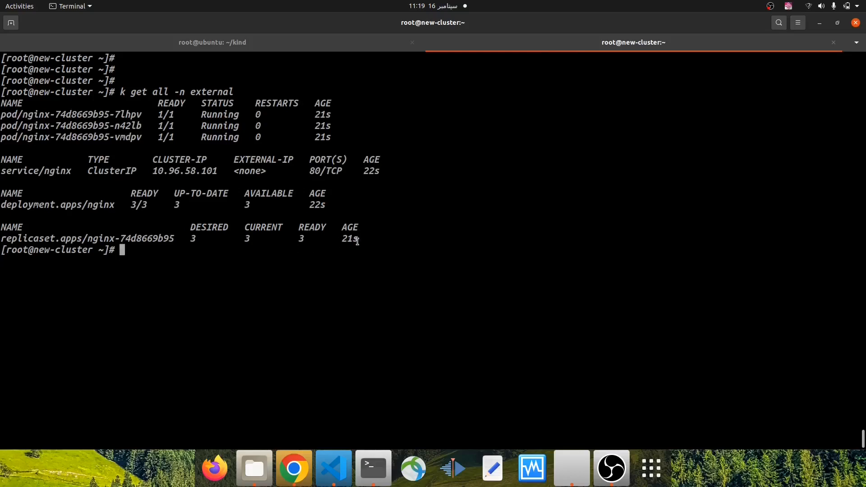
left_click_drag(357, 239, 5, 114)
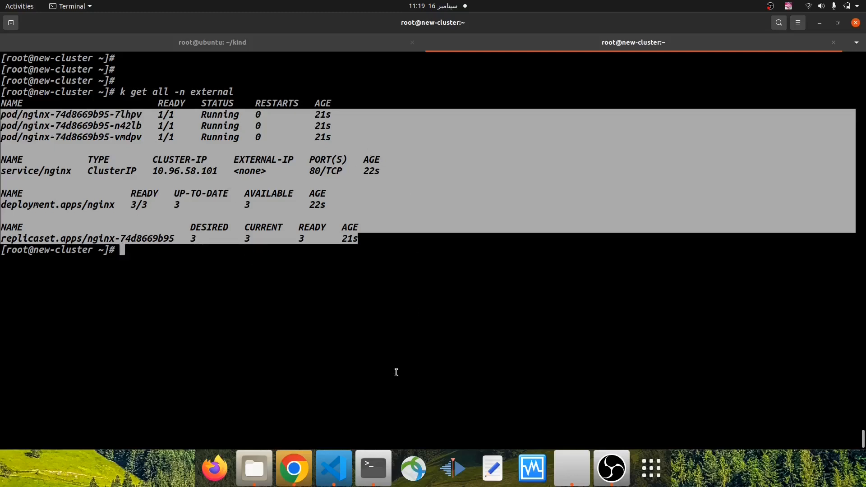
Review the earlier devops-hobbies status in the ubuntu session, and check its connection status on Argo CD's Clusters settings page in Chrome
left_click(266, 43)
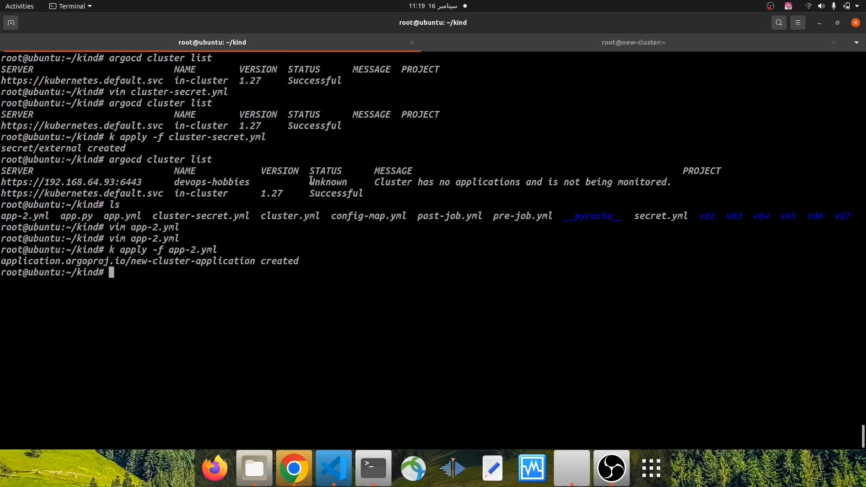
left_click_drag(310, 181, 348, 182)
left_click(310, 466)
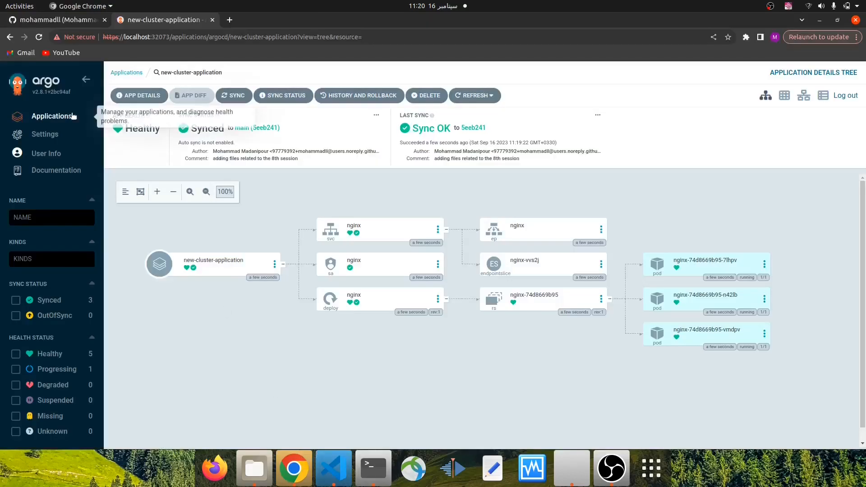
left_click(63, 135)
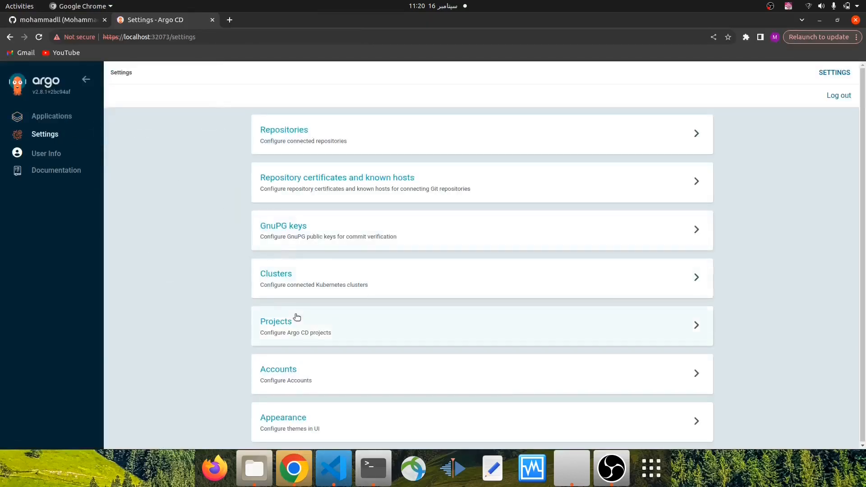
left_click(296, 277)
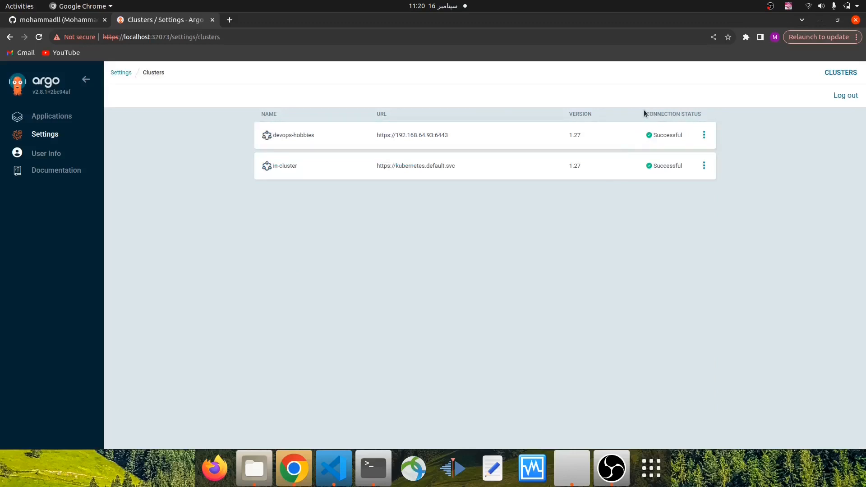
left_click_drag(646, 110, 709, 115)
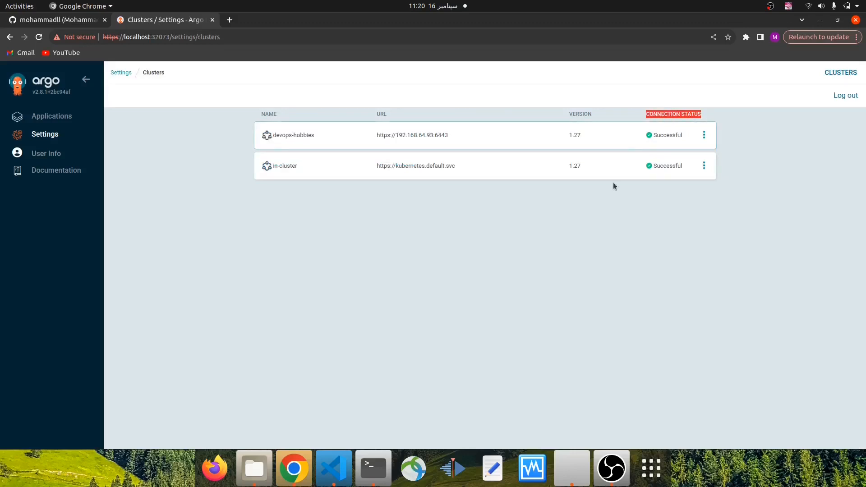
Switch to the terminal, run argocd cluster list and check the status of the devops-hobbies cluster
left_click(374, 468)
type("argo")
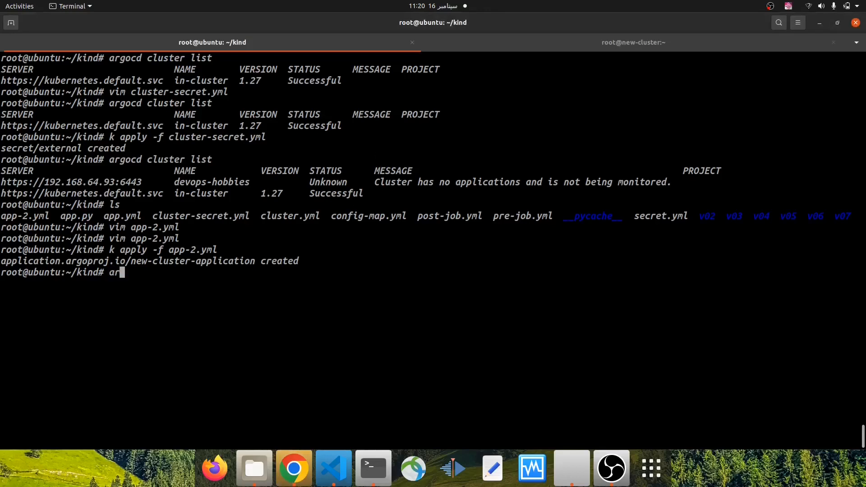
type("cd cluster list")
key("Return")
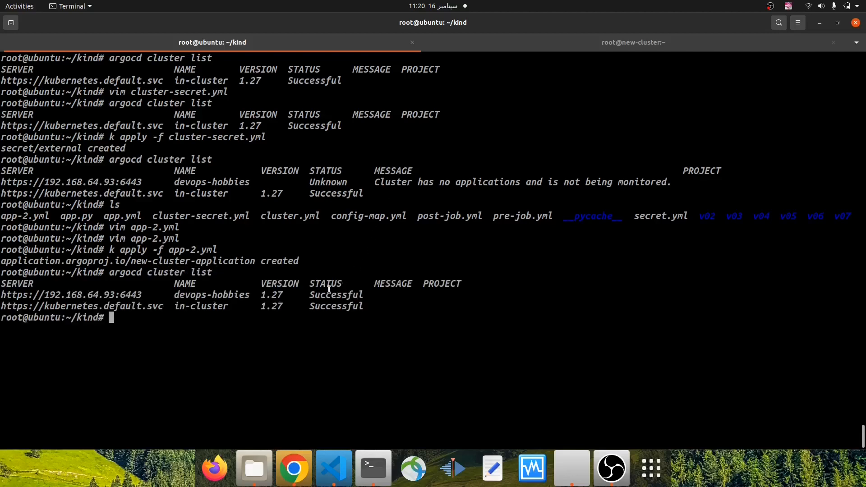
left_click_drag(309, 294, 364, 296)
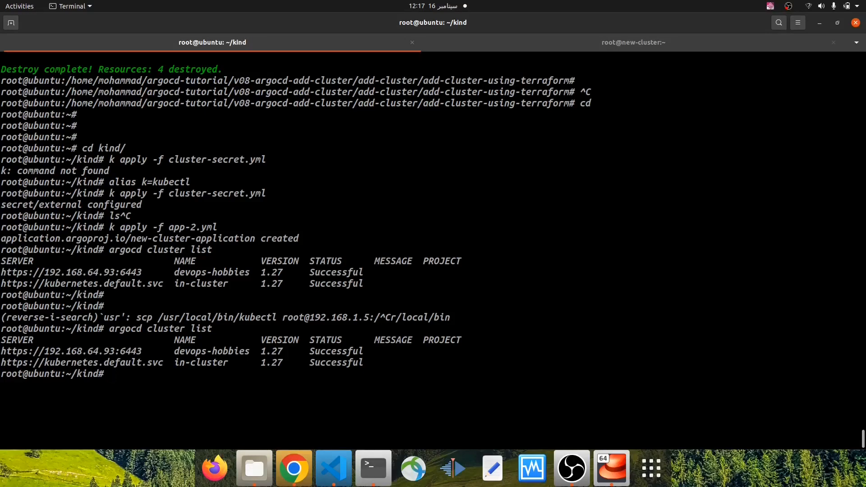
Clear the terminal, switch to Visual Studio Code and expand v08-argocd-add-cluster down to the add-cluster-using-terraform folder
key("ctrl+l")
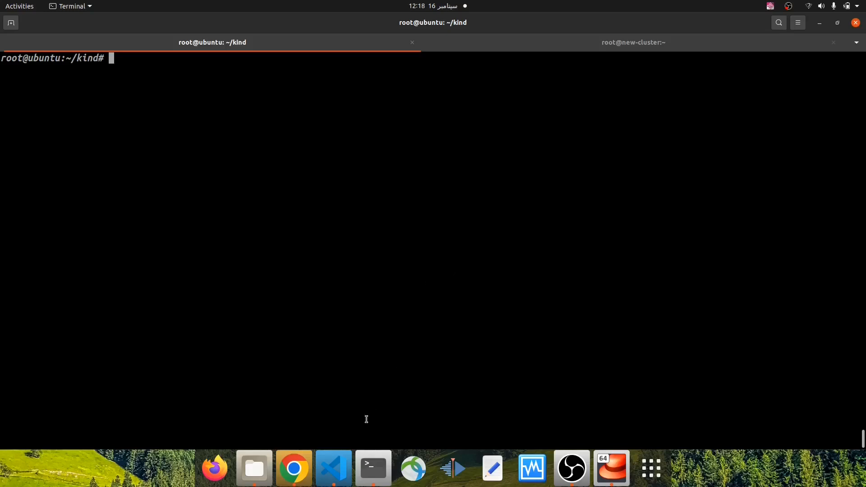
left_click(334, 469)
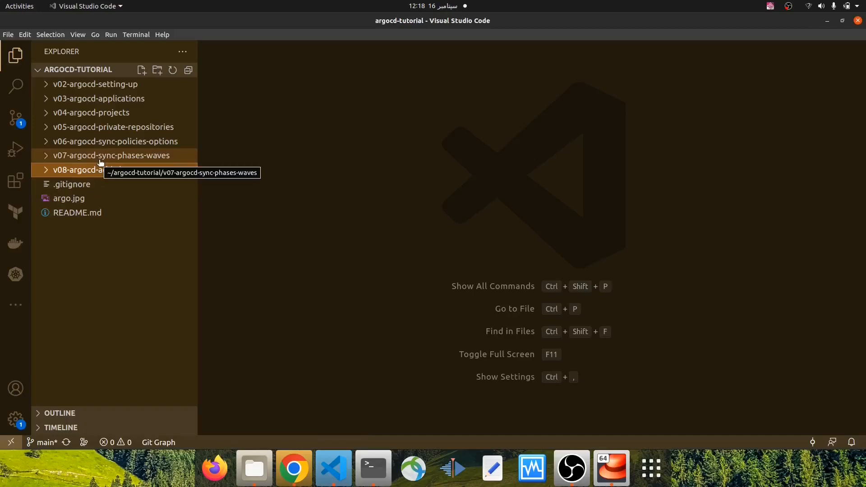
left_click(16, 117)
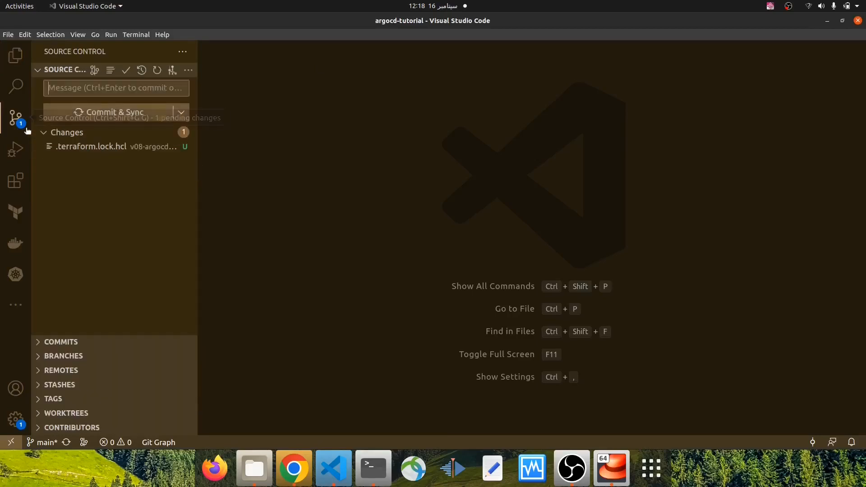
left_click(14, 59)
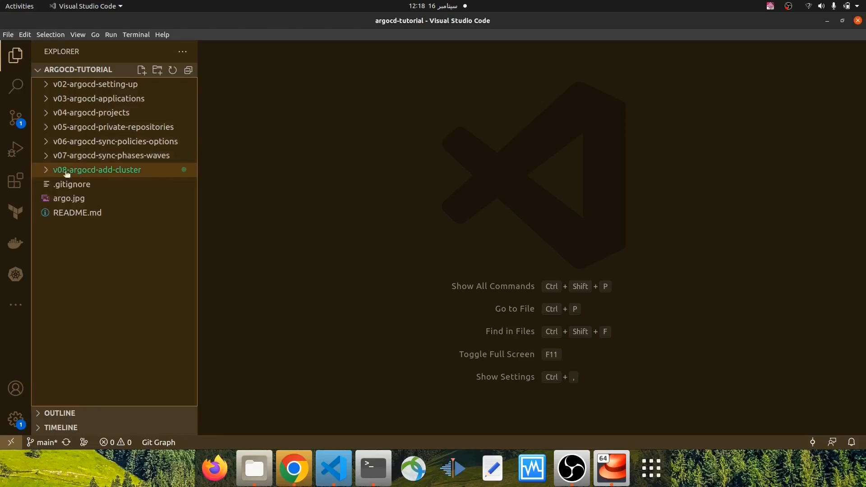
left_click(46, 169)
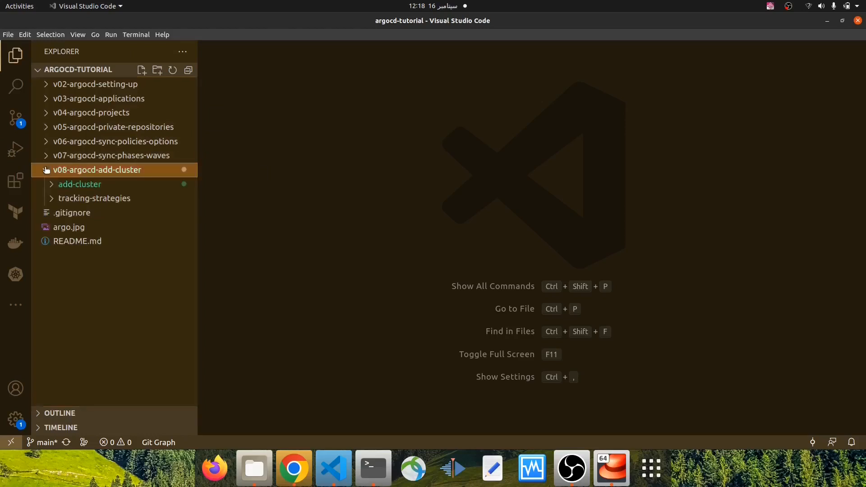
left_click(50, 185)
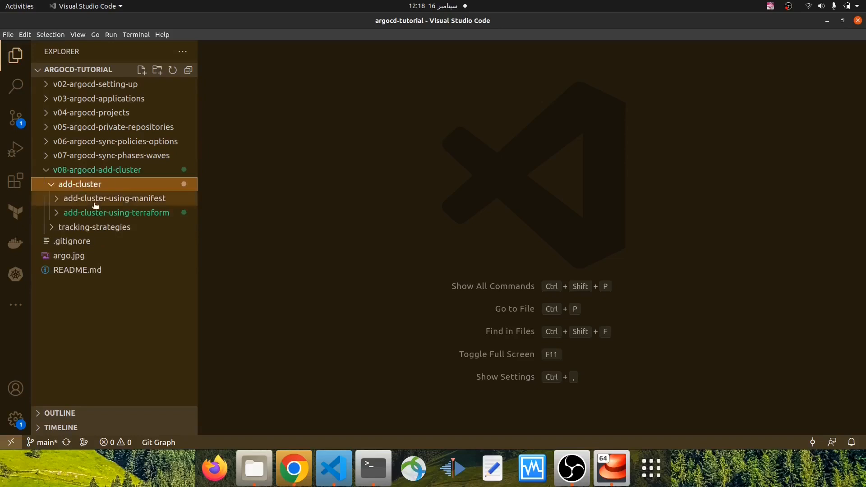
left_click(57, 216)
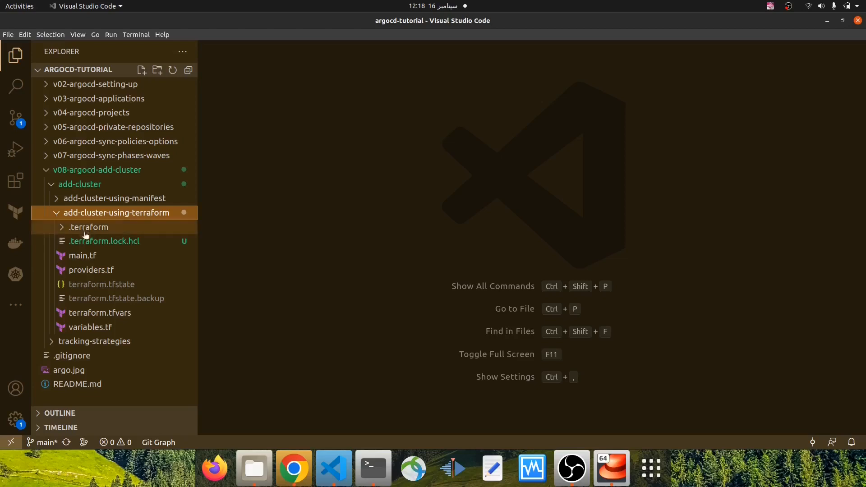
Open providers.tf and examine its required providers and the kubernetes and argocd provider blocks
left_click(115, 269)
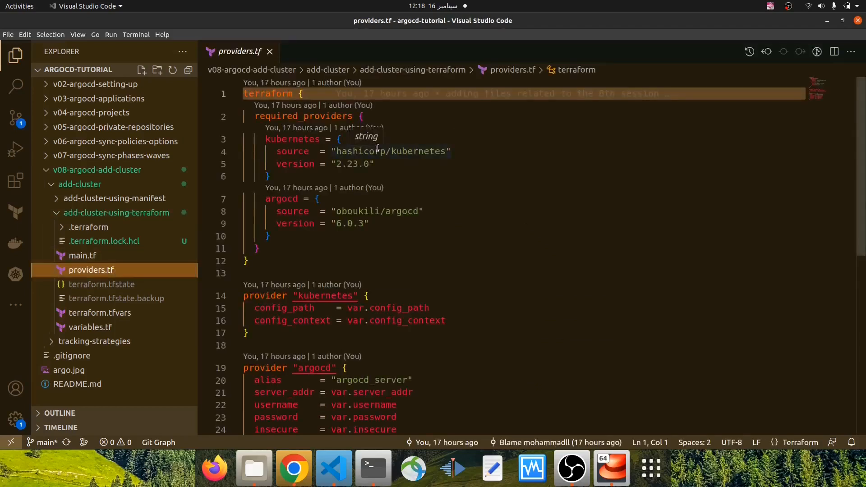
scroll(399, 243, "down", 2)
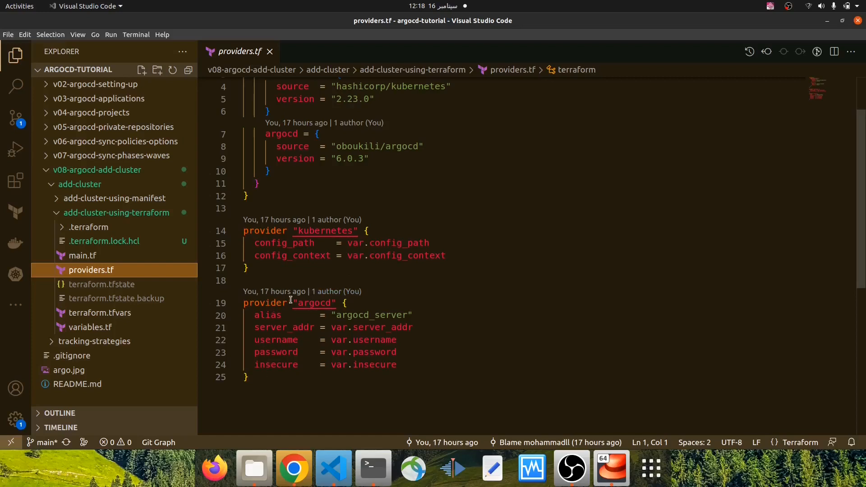
mouse_move(305, 232)
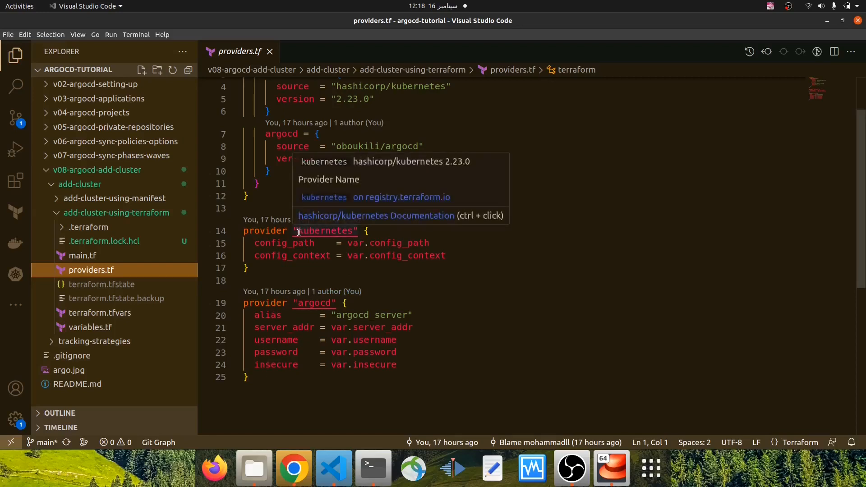
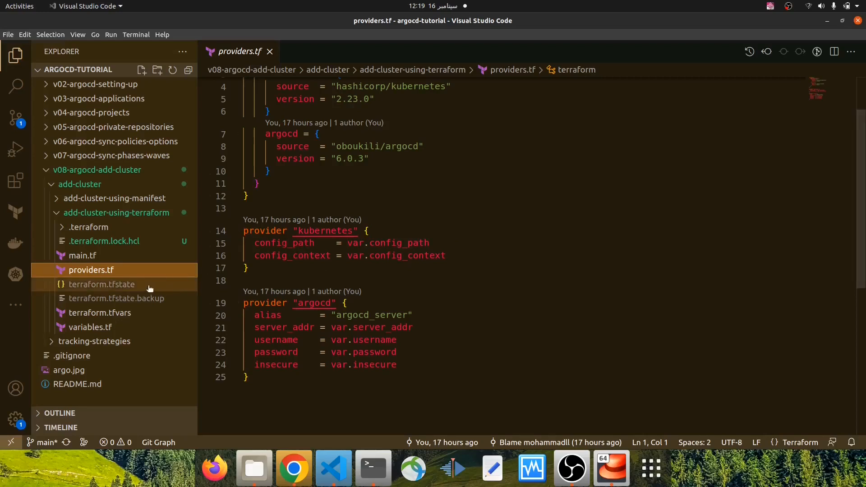
Open terraform.tfvars and examine its variable values, highlighting the config_path value
left_click(122, 290)
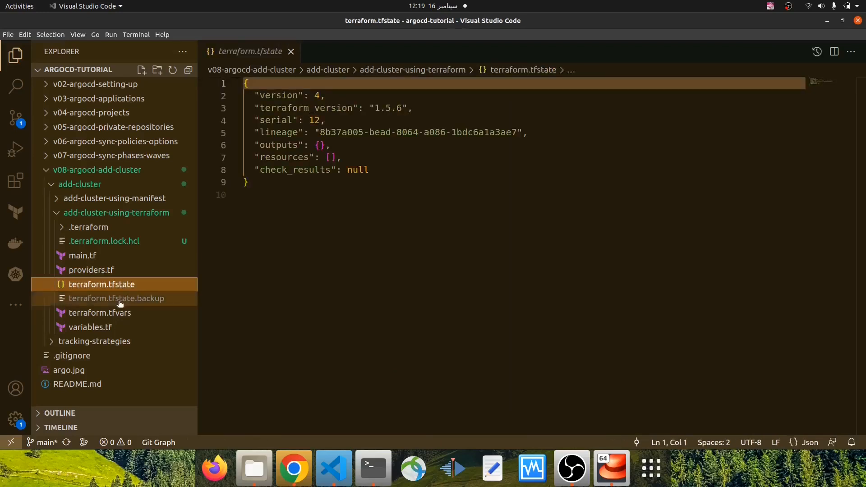
left_click(119, 313)
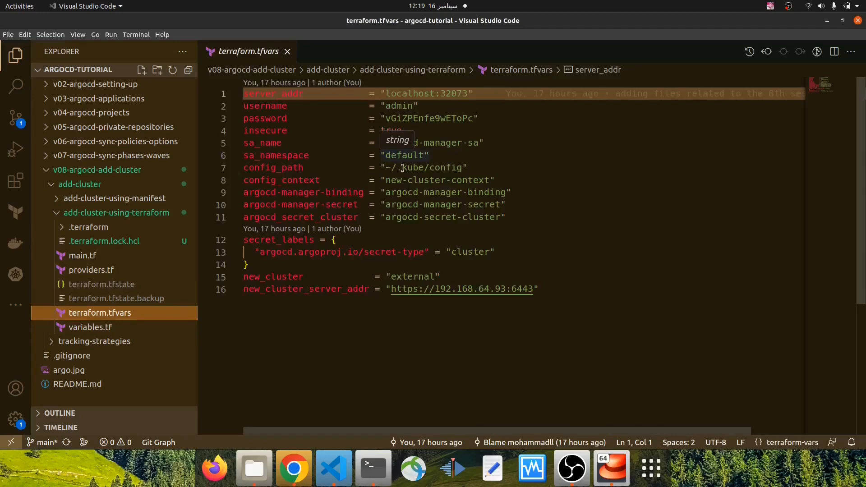
left_click_drag(461, 169, 384, 169)
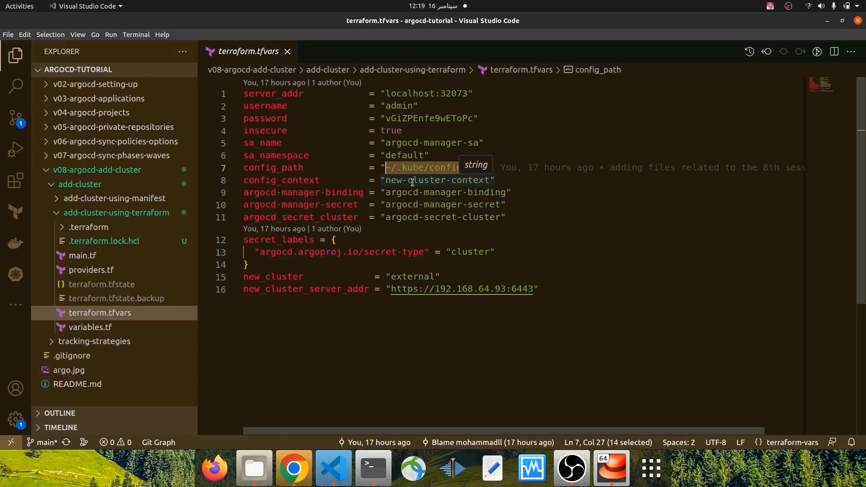
Switch to the terminal and open ~/.kube/config in Vim
key("alt+Tab")
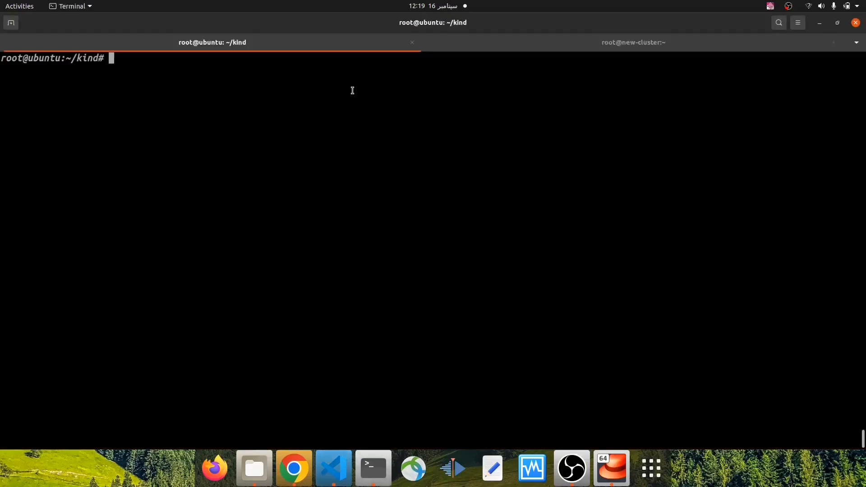
type("vim ~/.k")
key("Tab")
type("c")
key("Tab")
key("Return")
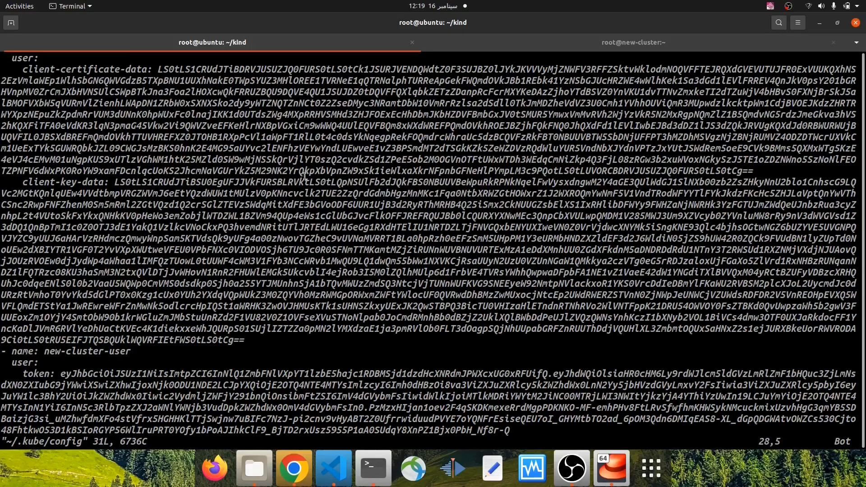
Examine the kind-kind and new-cluster entries under clusters in the kubeconfig, including new-cluster's certificate-authority path and name
scroll(195, 196, "up", 3)
scroll(194, 196, "up", 2)
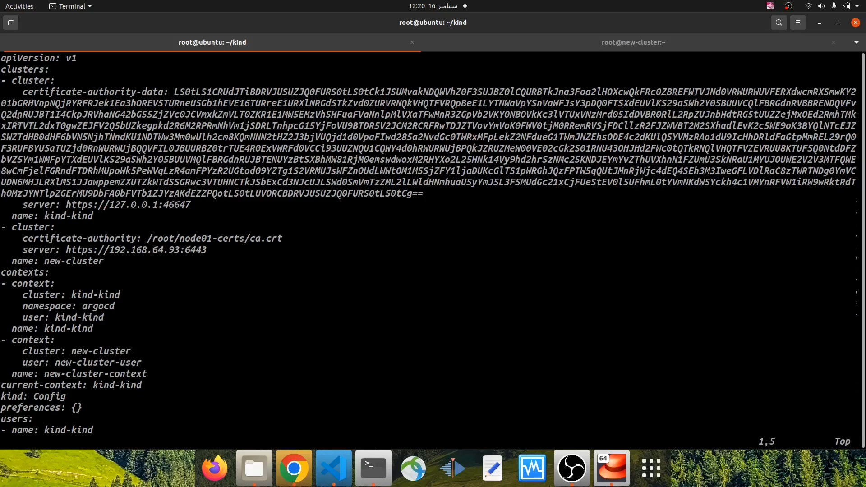
left_click_drag(23, 92, 101, 210)
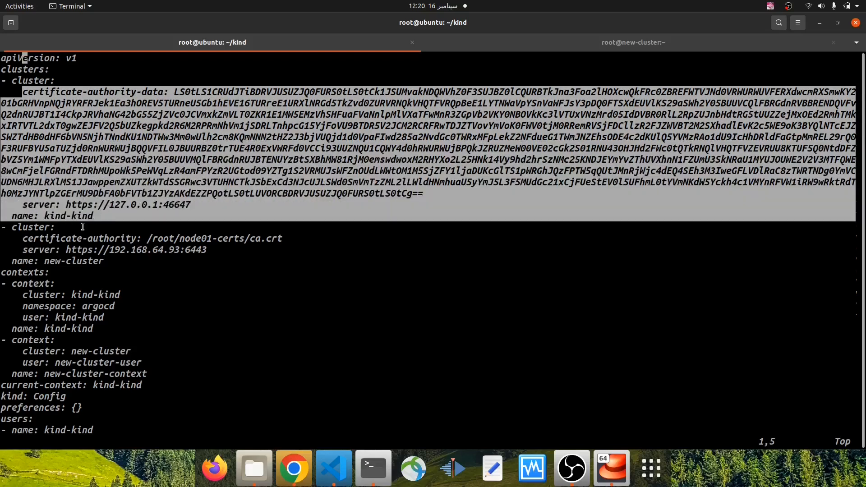
left_click_drag(4, 226, 69, 259)
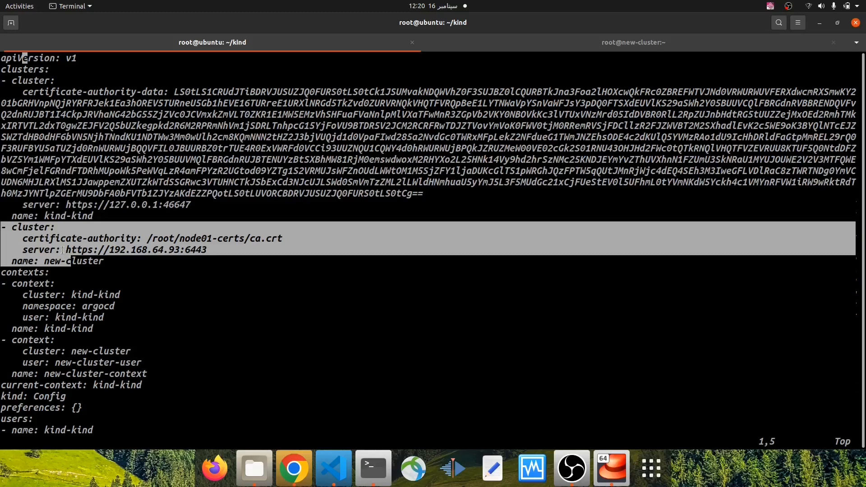
left_click(65, 250)
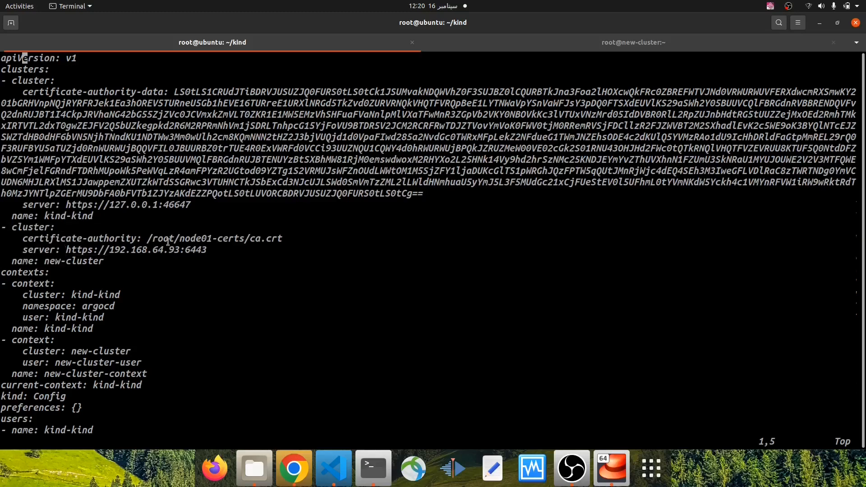
left_click_drag(146, 237, 273, 234)
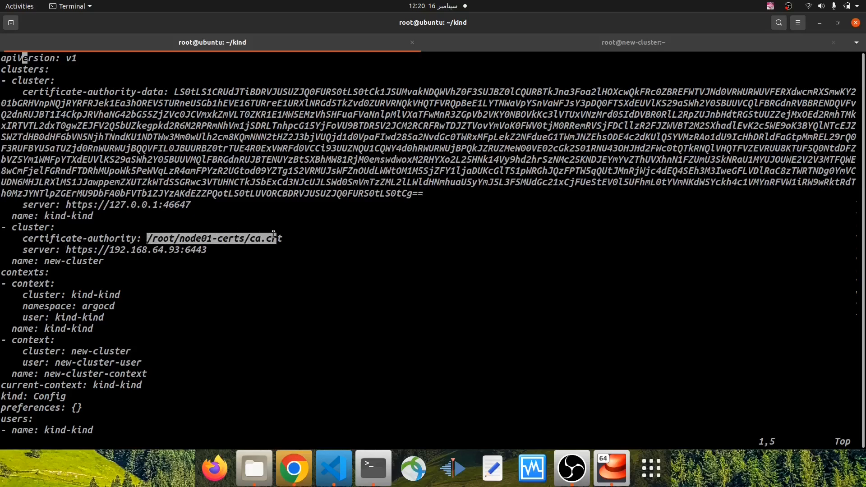
left_click_drag(39, 261, 11, 262)
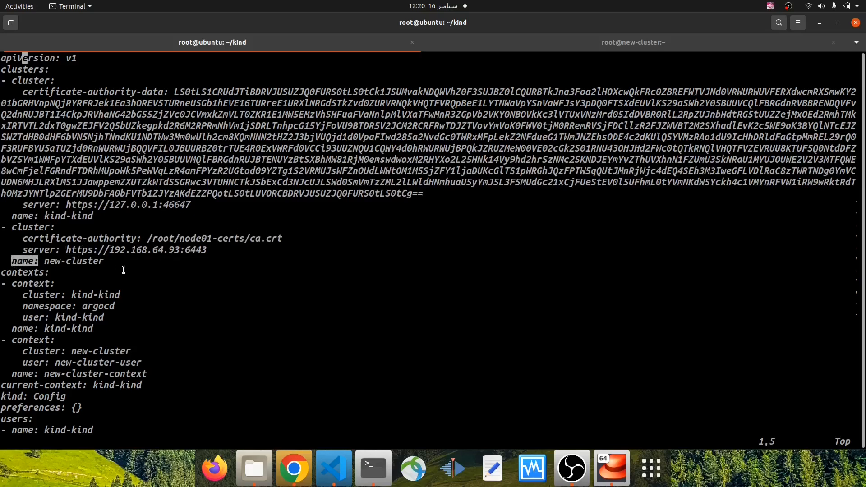
Examine the new-cluster-user entry in the kubeconfig and the cluster, user and name of the new-cluster-context context
key("Down")
key("Down")
key("Down")
key("Down")
key("Down")
key("Down")
key("Down")
key("Down")
key("Down")
key("Down")
key("Down")
key("Down")
key("Down")
key("Down")
key("Down")
key("Down")
key("Down")
key("Down")
key("Down")
key("Down")
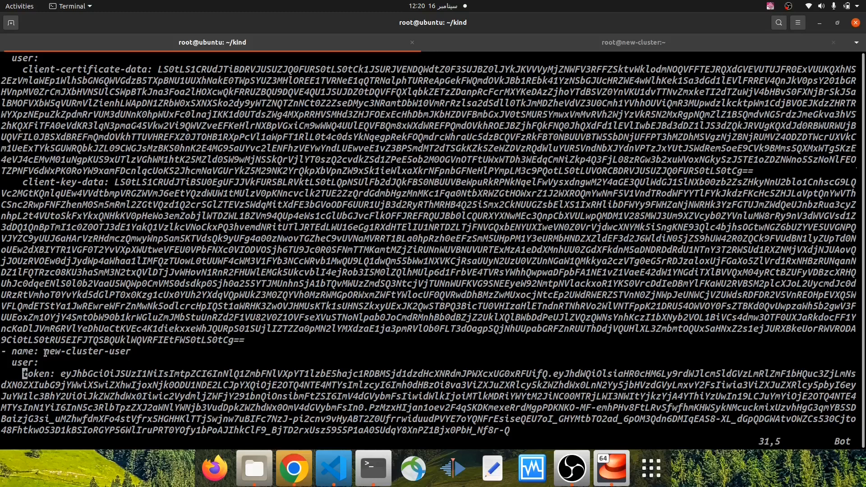
left_click_drag(48, 352, 118, 352)
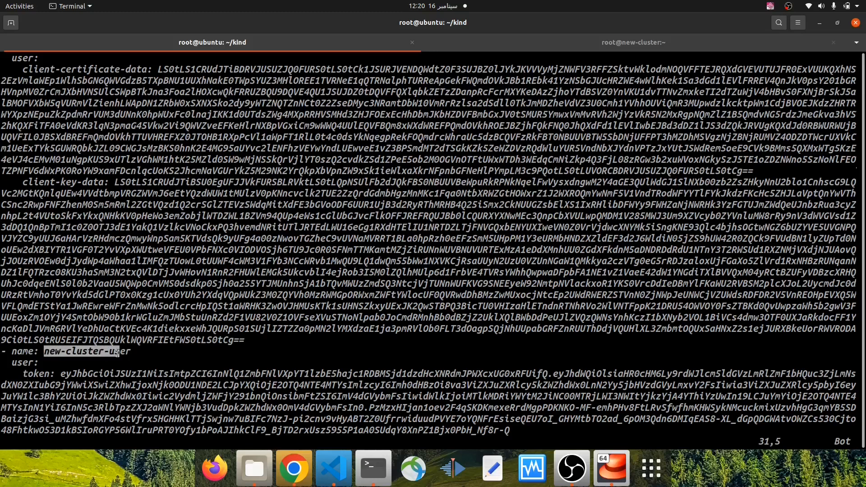
scroll(95, 195, "up", 7)
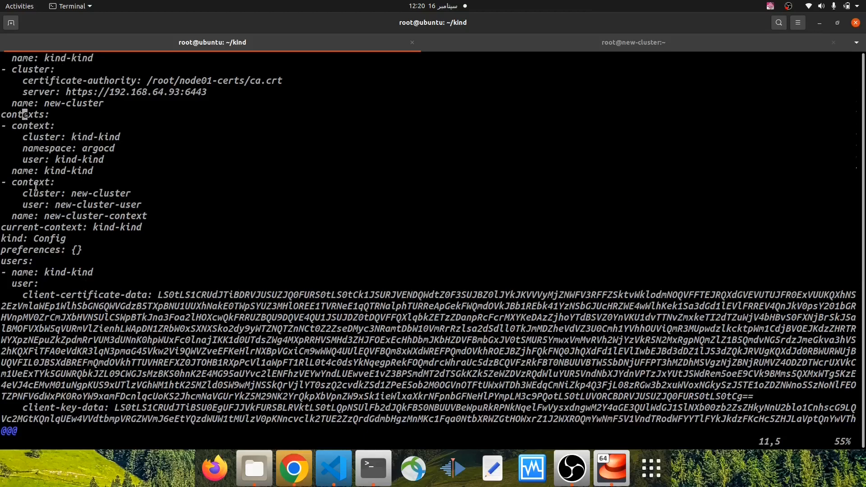
left_click_drag(73, 194, 144, 193)
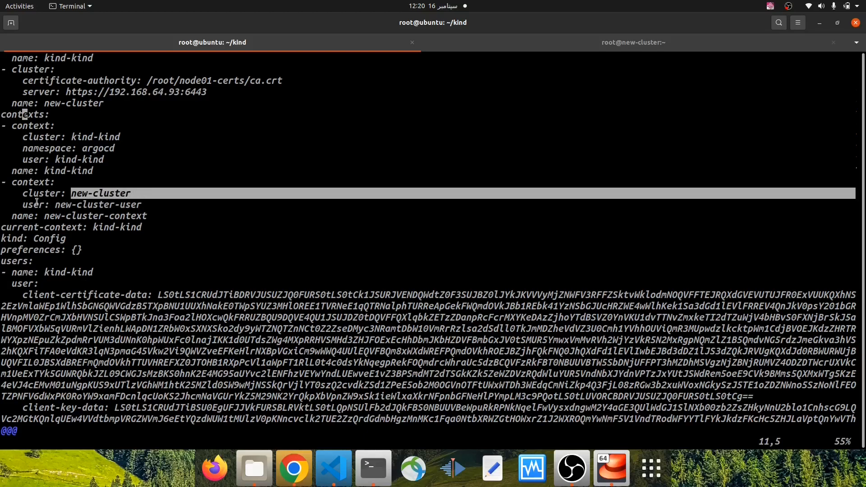
left_click_drag(55, 205, 124, 208)
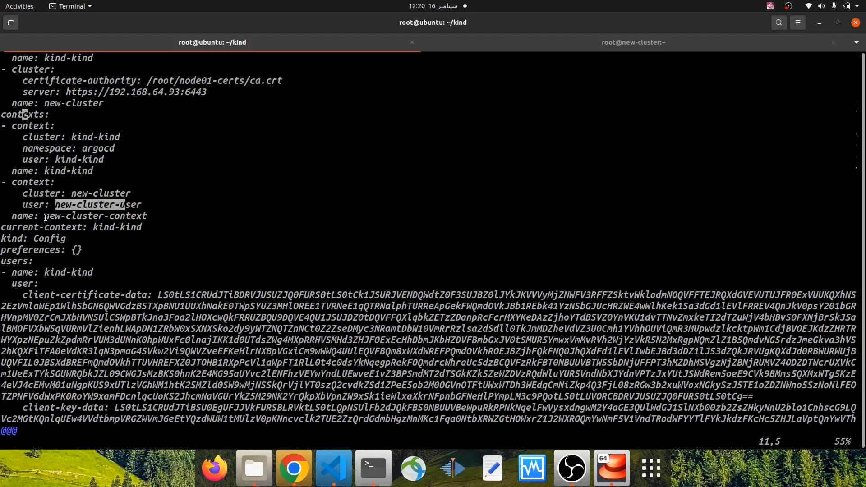
left_click_drag(45, 217, 146, 217)
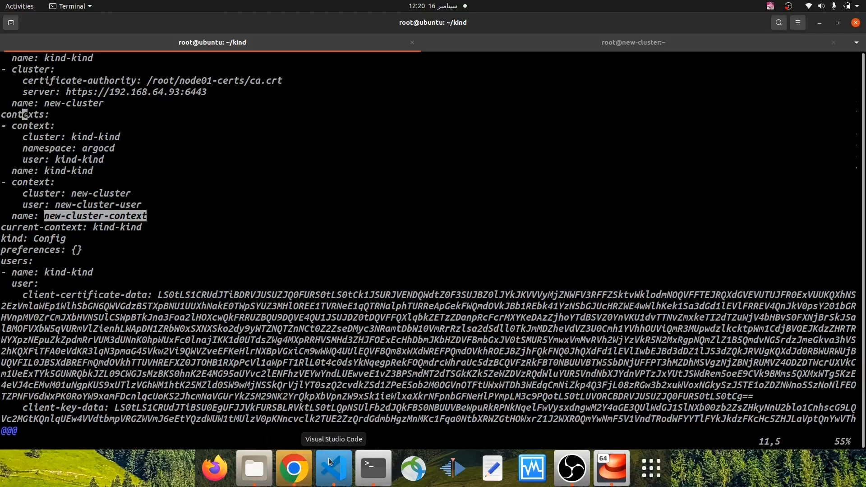
Highlight new-cluster's server address in the kubeconfig and compare it with the output of hostname -I in the new-cluster session
scroll(152, 212, "up", 4)
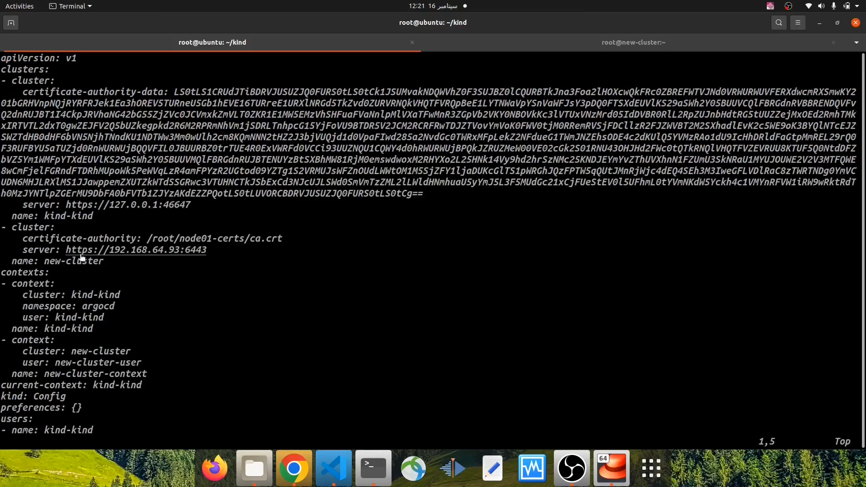
left_click_drag(66, 251, 210, 251)
left_click(556, 42)
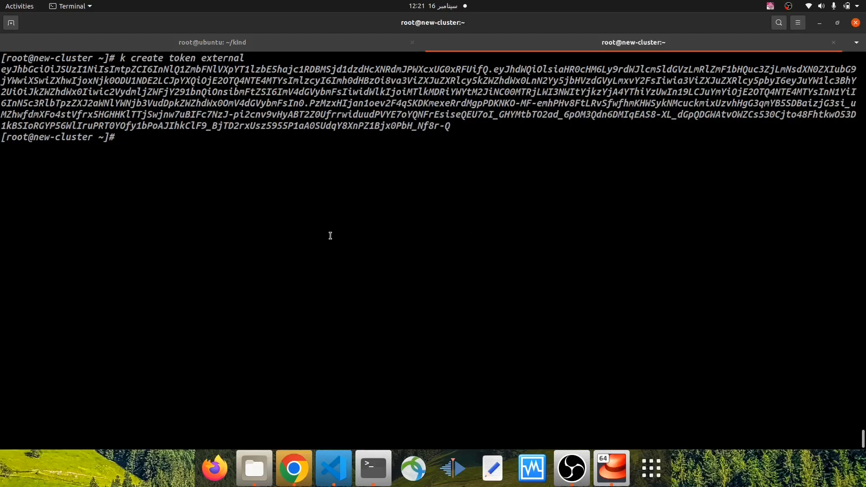
type("hostname -I")
key("Return")
double_click(48, 148)
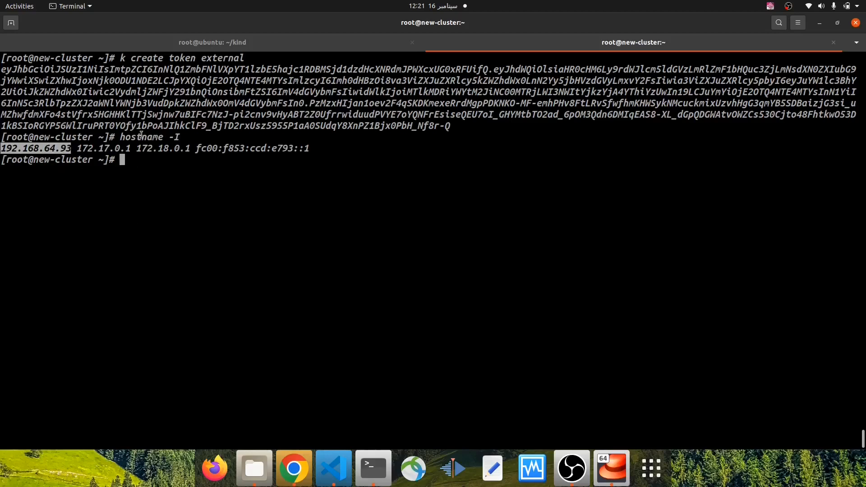
Switch to Visual Studio Code and compare the argocd provider block in providers.tf with its values in terraform.tfvars
left_click(338, 464)
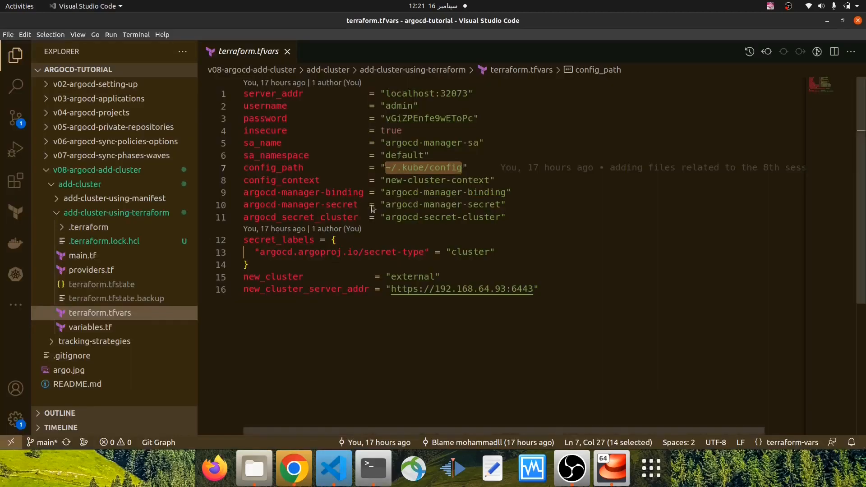
left_click(102, 269)
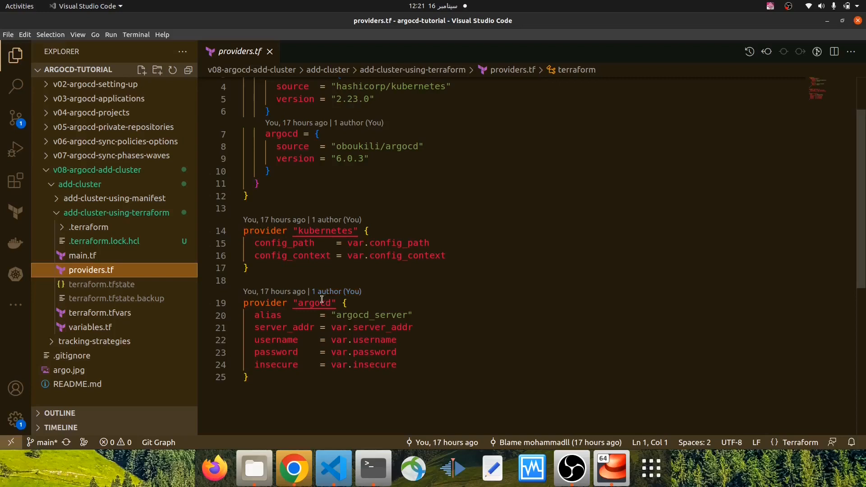
mouse_move(315, 302)
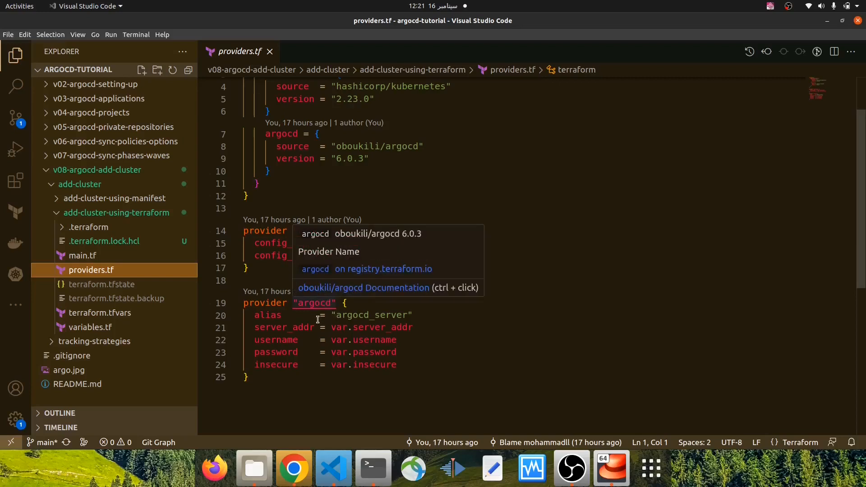
mouse_move(292, 329)
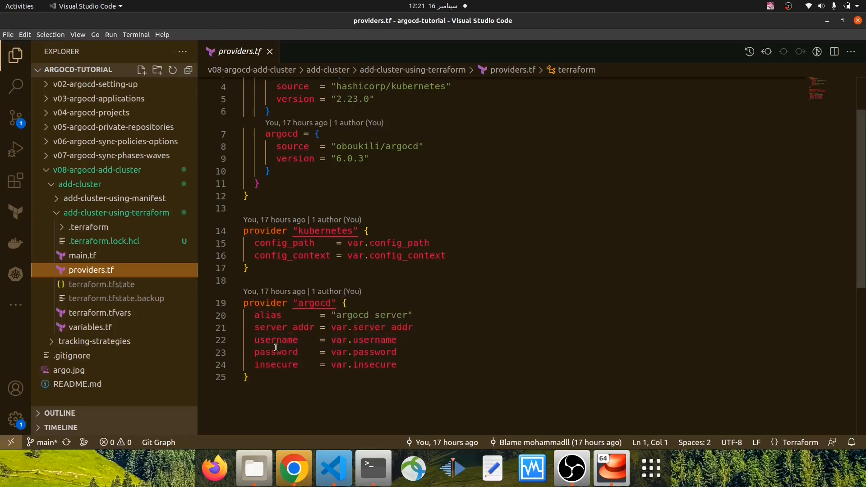
left_click(136, 311)
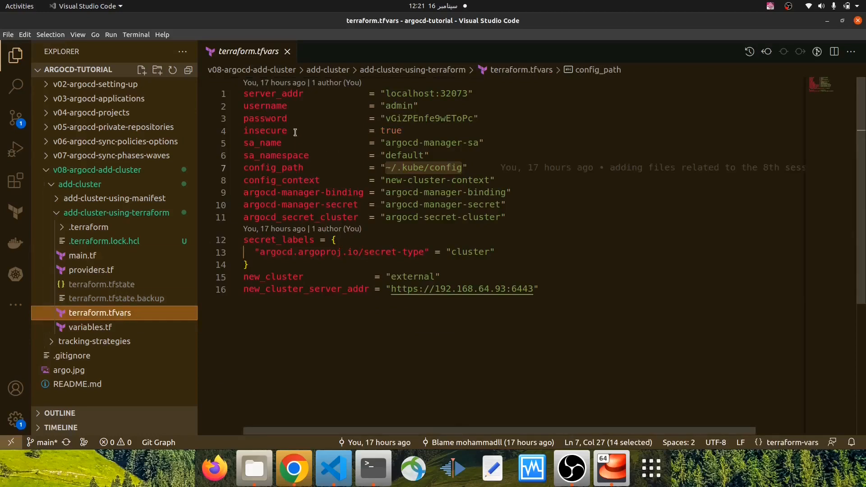
mouse_move(302, 93)
Revisit the kubeconfig in the terminal's ubuntu session, and reopen providers.tf in Visual Studio Code
mouse_move(287, 132)
left_click(363, 466)
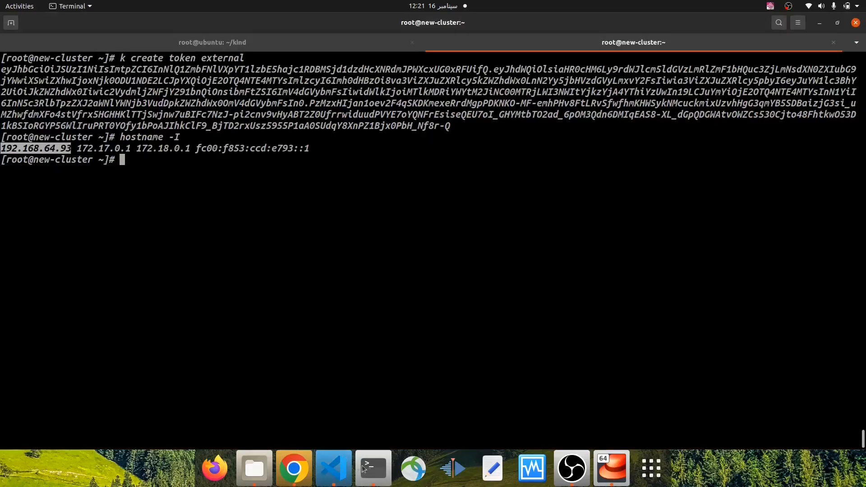
left_click(235, 44)
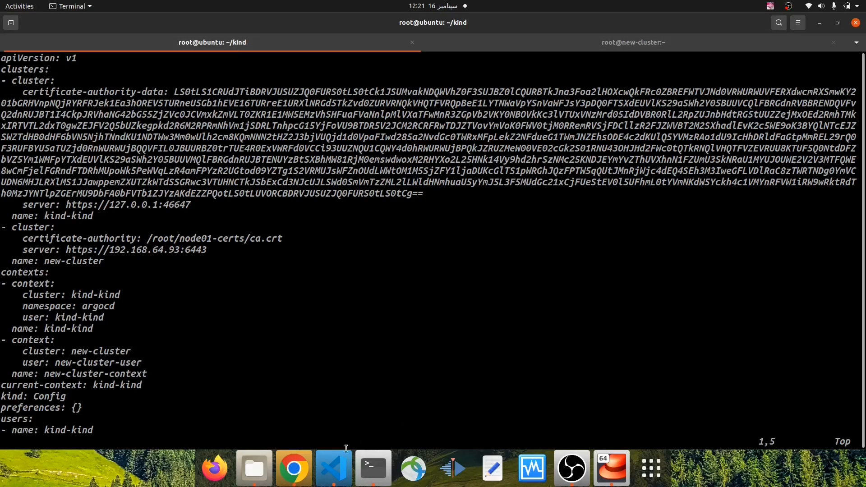
left_click(333, 467)
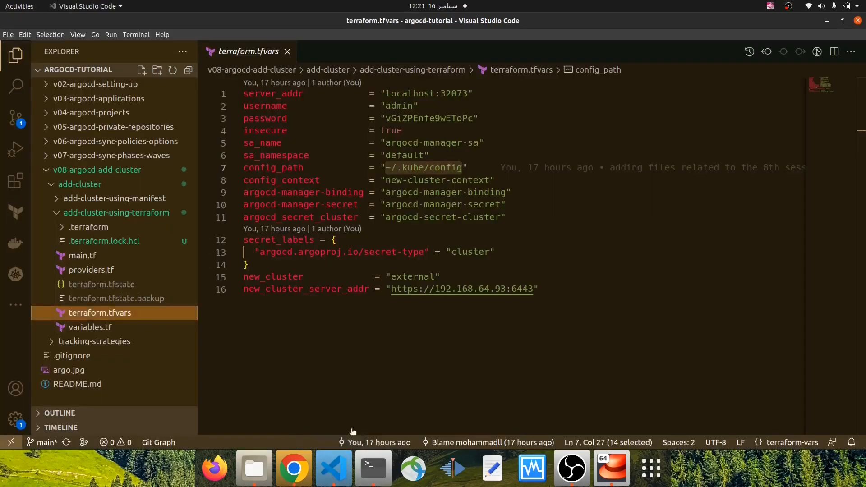
left_click(103, 270)
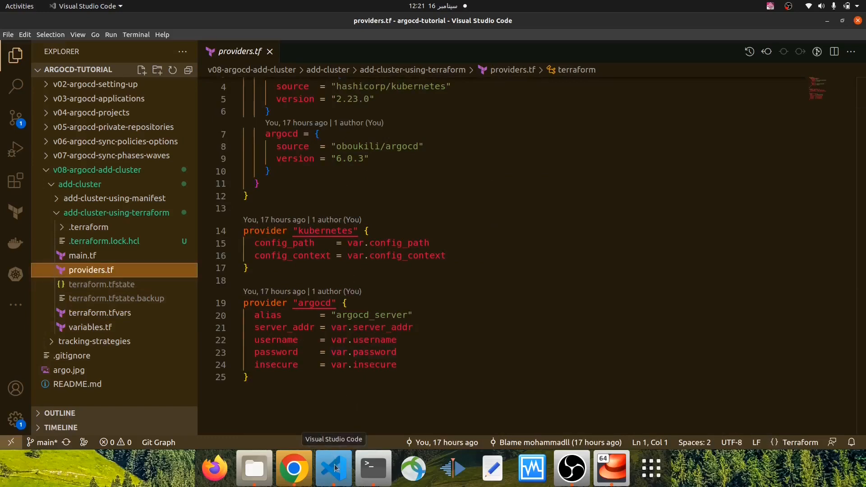
Switch to the terminal and quit Vim without saving the kubeconfig
left_click(372, 467)
type(":Q!")
key("Return")
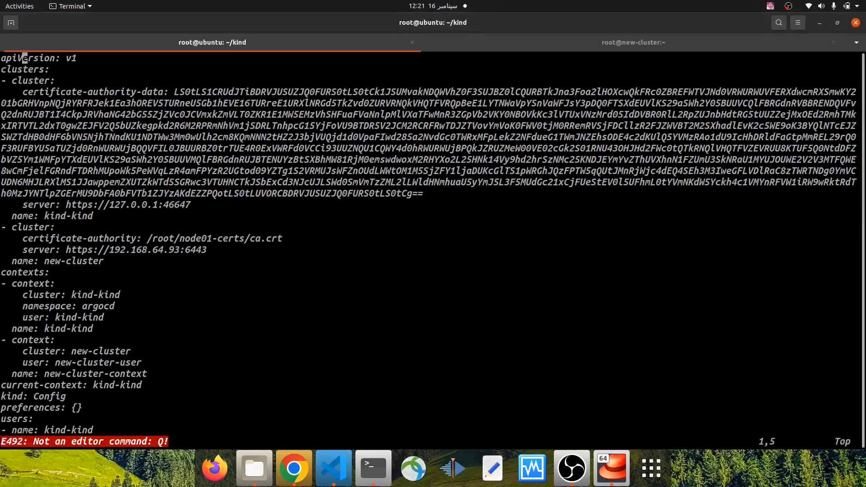
type(":q!")
key("Return")
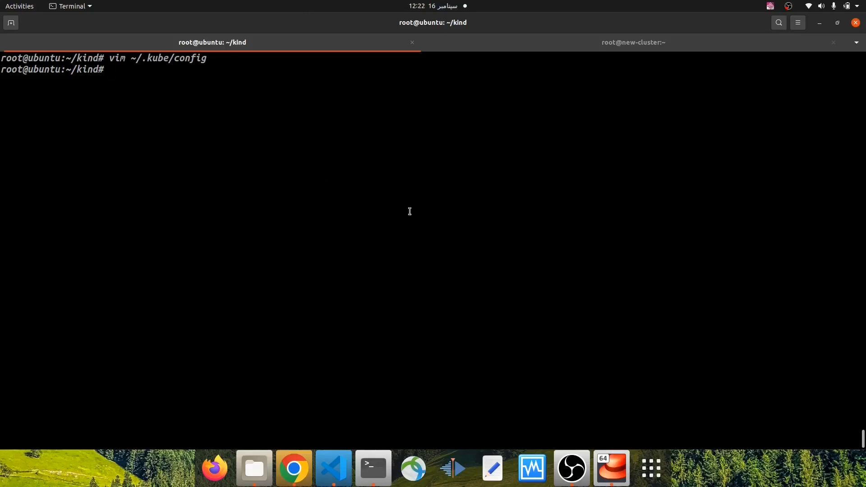
Review the kubernetes provider block and terraform.tfvars in Visual Studio Code, and switch to the terminal's new-cluster session
left_click(334, 468)
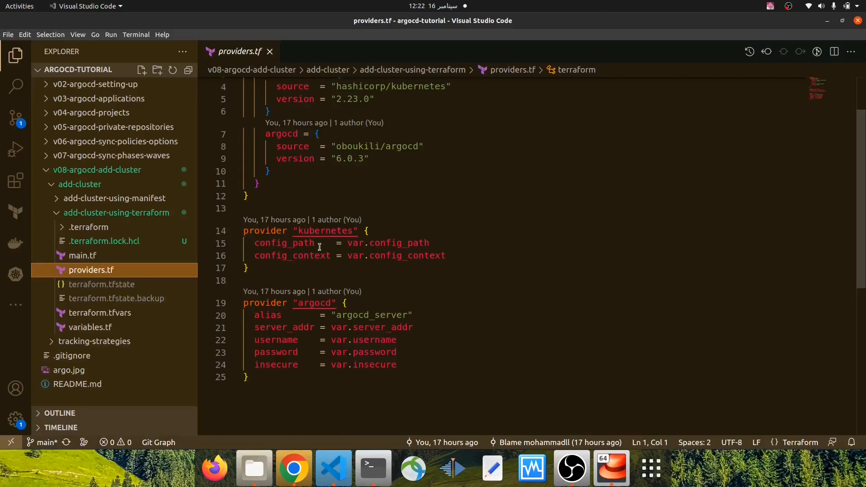
mouse_move(297, 232)
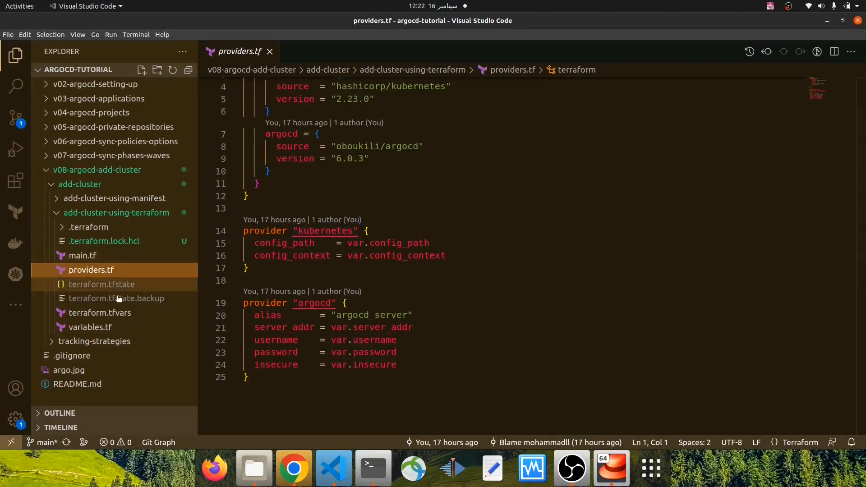
left_click(121, 312)
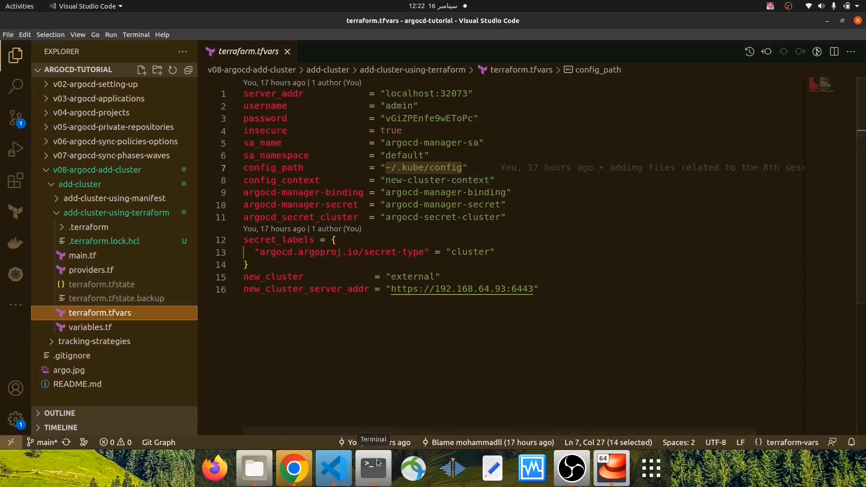
key("alt+Tab")
left_click(569, 56)
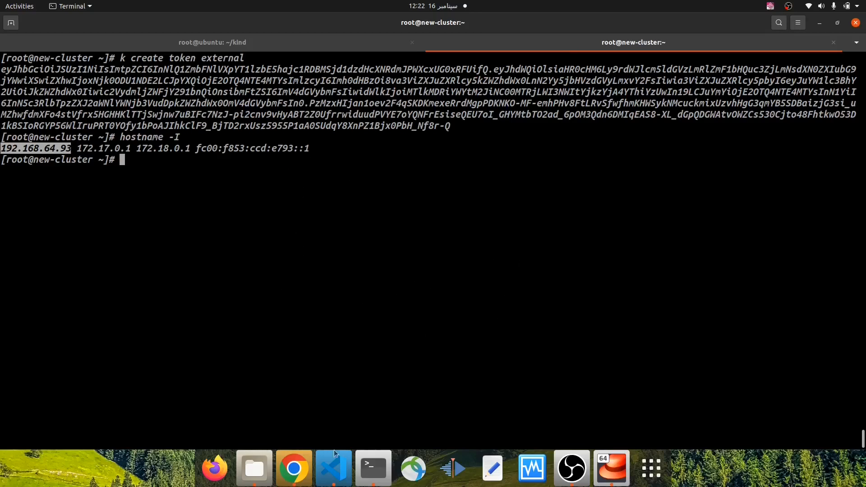
Switch to Visual Studio Code and examine the alias of the argocd provider in providers.tf
left_click(333, 468)
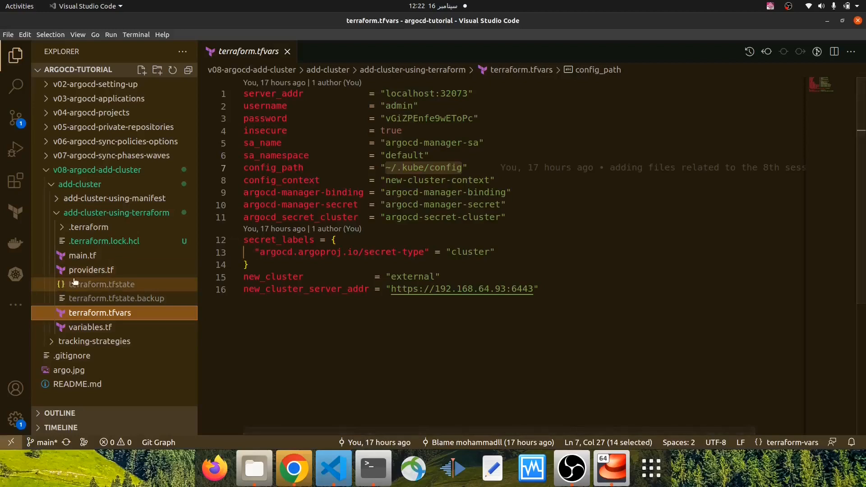
left_click(91, 270)
left_click_drag(254, 315, 281, 314)
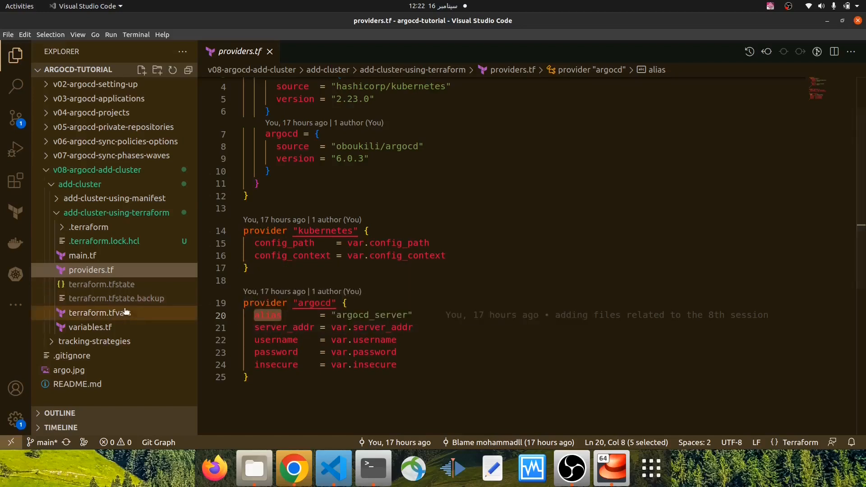
Check the service account resource at the start of main.tf against its values in terraform.tfvars
left_click(83, 255)
scroll(437, 188, "up", 10)
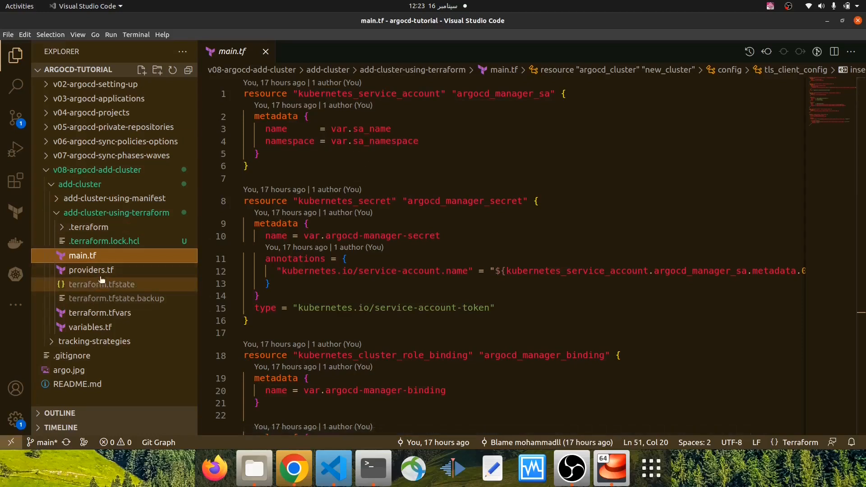
left_click(115, 298)
left_click(100, 312)
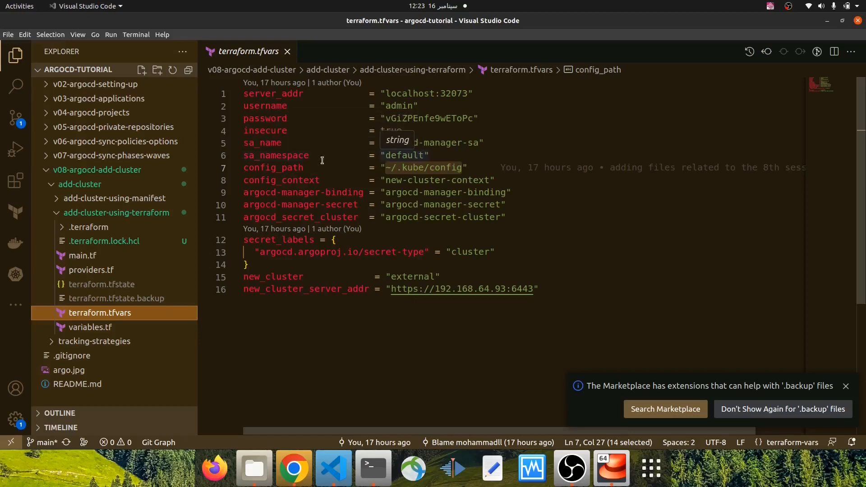
Reopen main.tf and review the service account, secret and cluster role binding resources
left_click(103, 257)
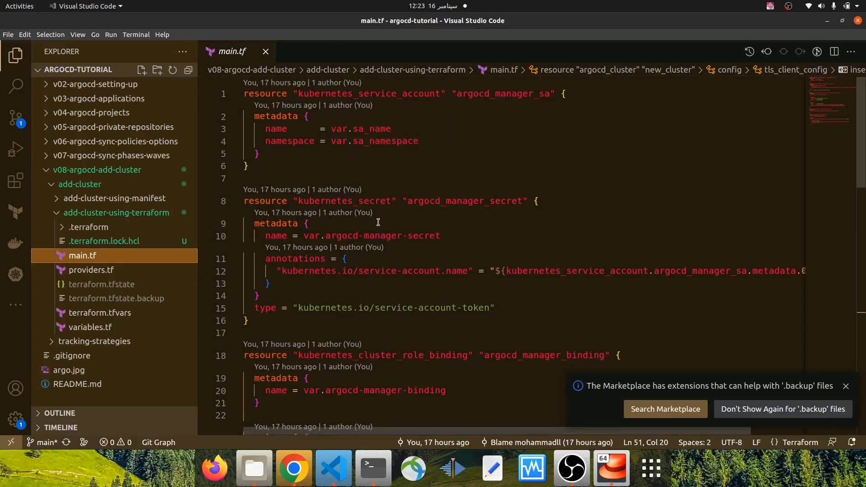
scroll(376, 221, "down", 1)
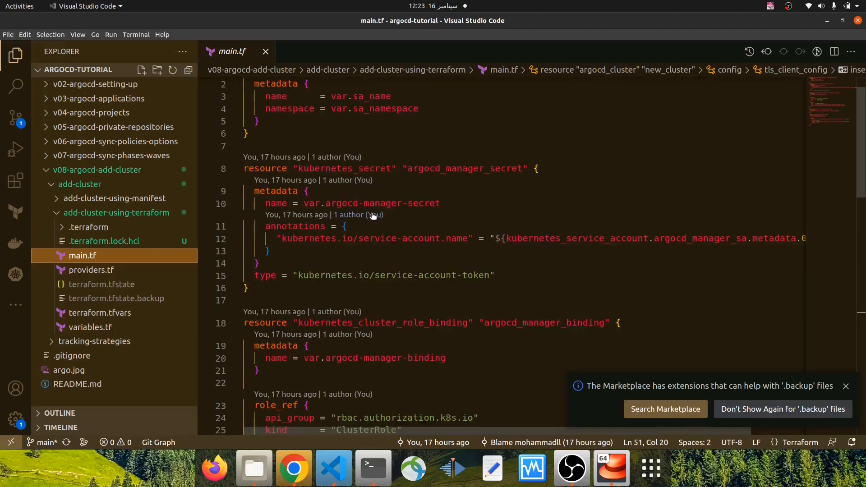
scroll(371, 214, "up", 1)
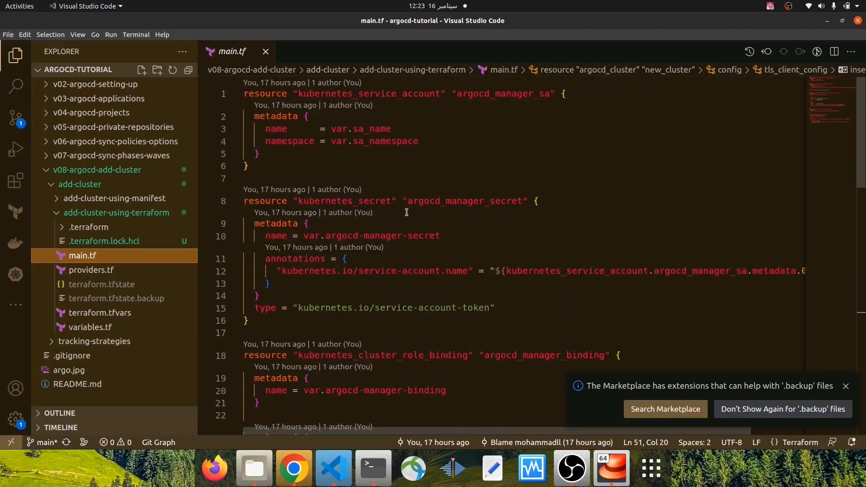
scroll(406, 212, "down", 5)
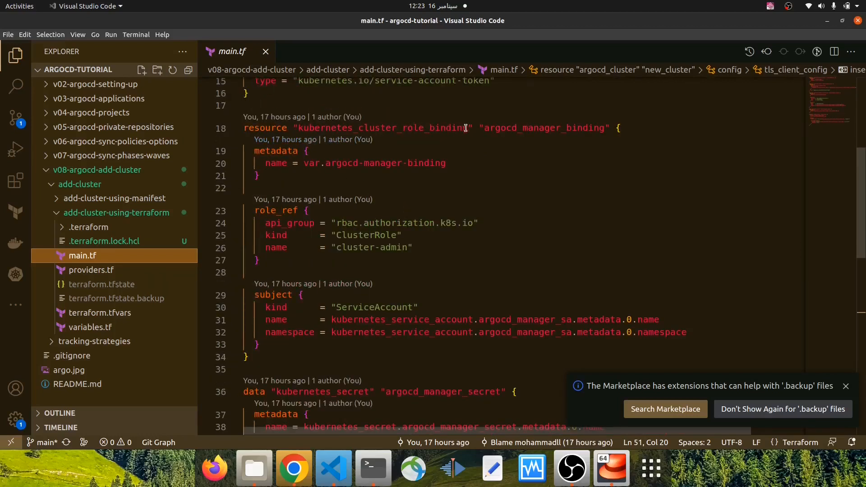
mouse_move(467, 129)
mouse_move(331, 320)
Compare the cluster role binding's role_ref and subject blocks with the service account definition in main.tf
scroll(303, 191, "up", 5)
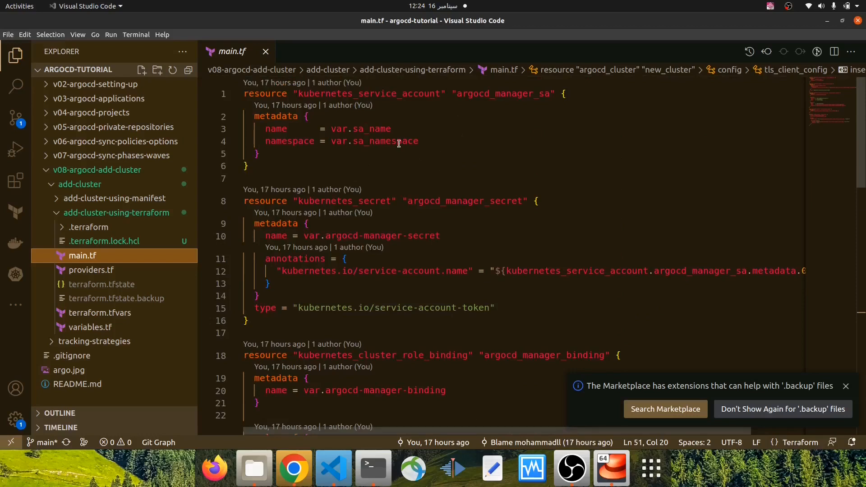
scroll(396, 149, "down", 5)
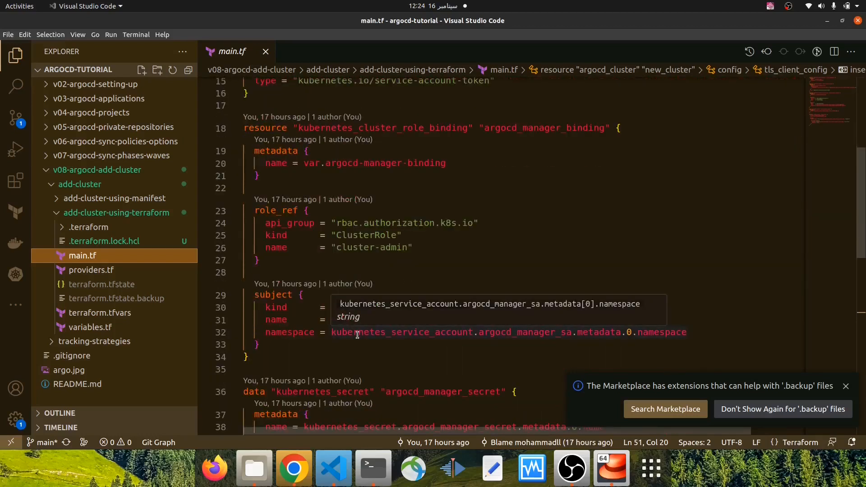
scroll(342, 181, "up", 5)
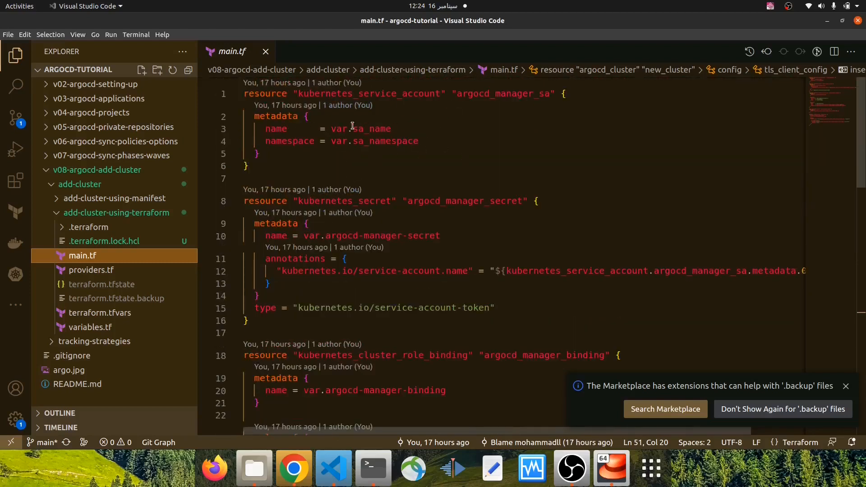
scroll(447, 205, "down", 5)
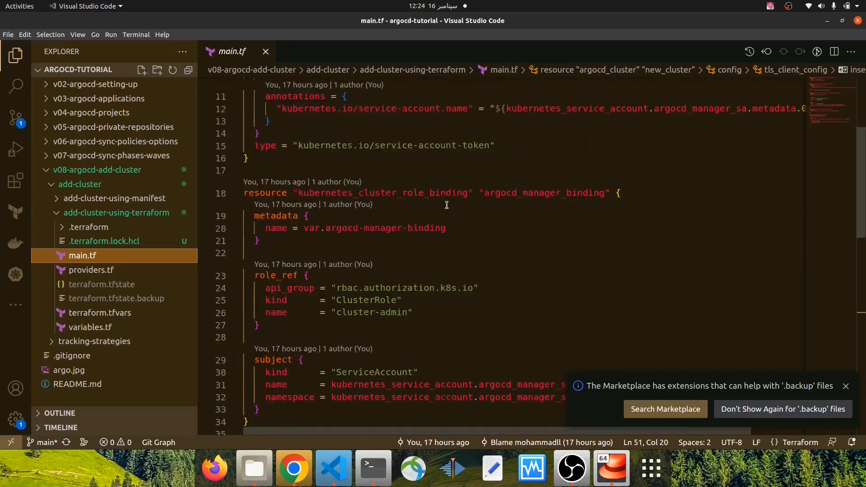
scroll(446, 205, "down", 1)
scroll(413, 199, "up", 5)
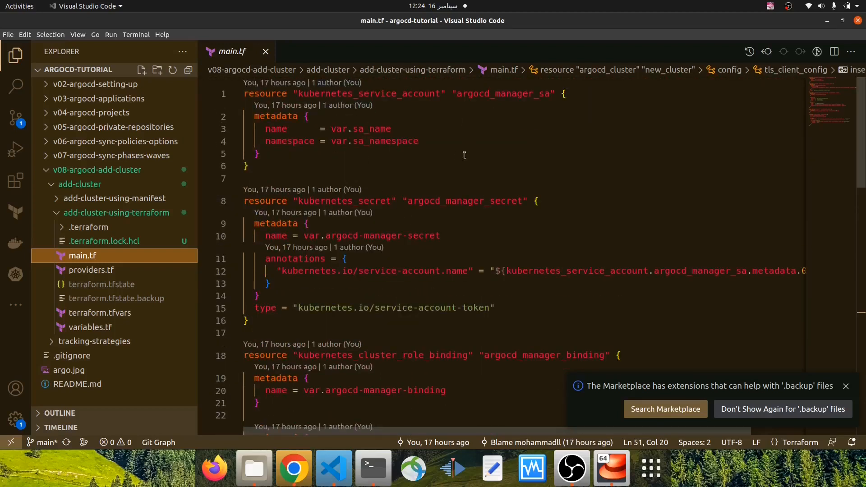
scroll(452, 176, "down", 4)
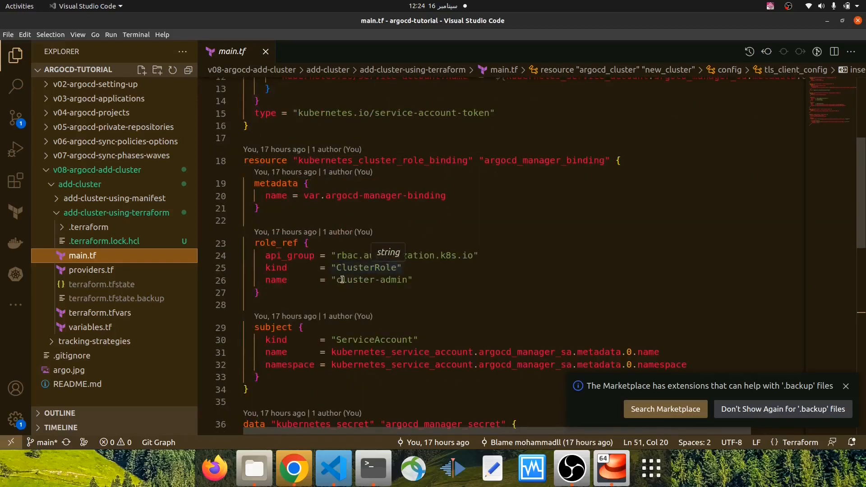
scroll(511, 237, "down", 2)
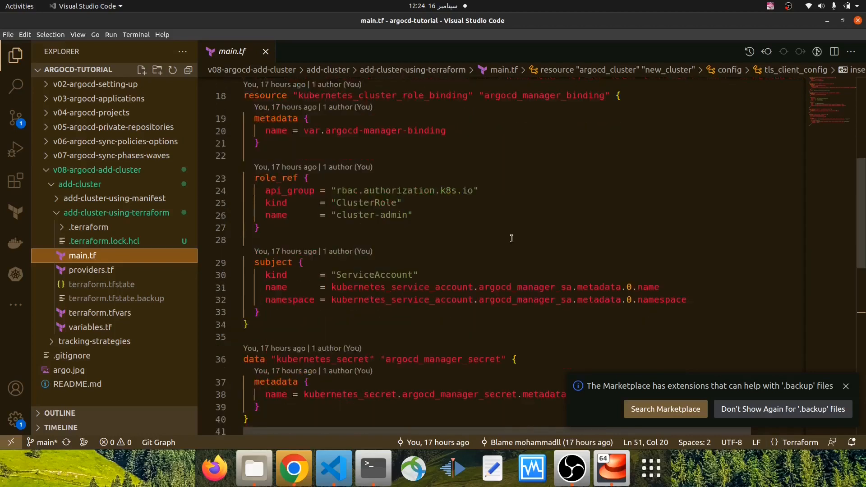
Dismiss the Marketplace notification and review the kubernetes_secret data block and the argocd_cluster resource in main.tf
left_click(840, 387)
scroll(402, 284, "down", 2)
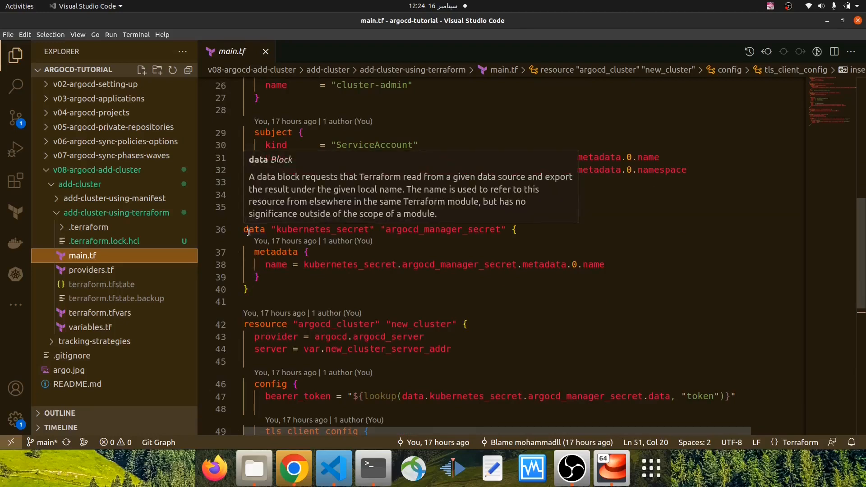
mouse_move(269, 269)
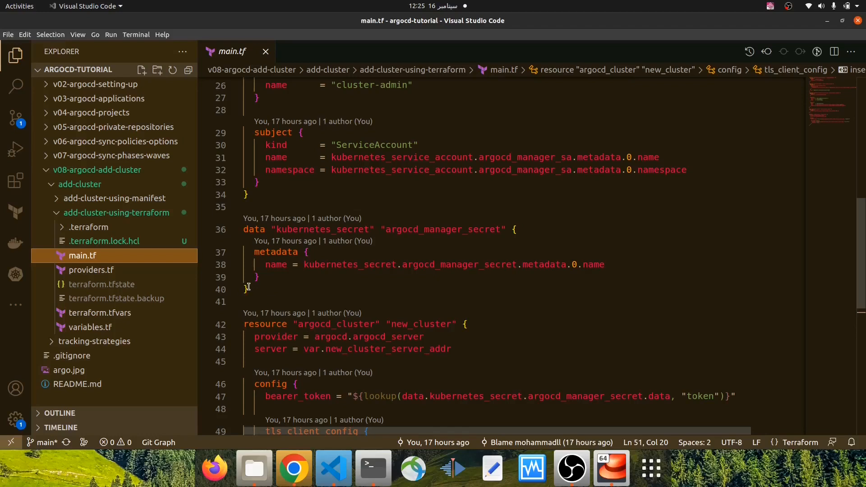
mouse_move(367, 228)
scroll(304, 250, "down", 2)
scroll(305, 249, "down", 3)
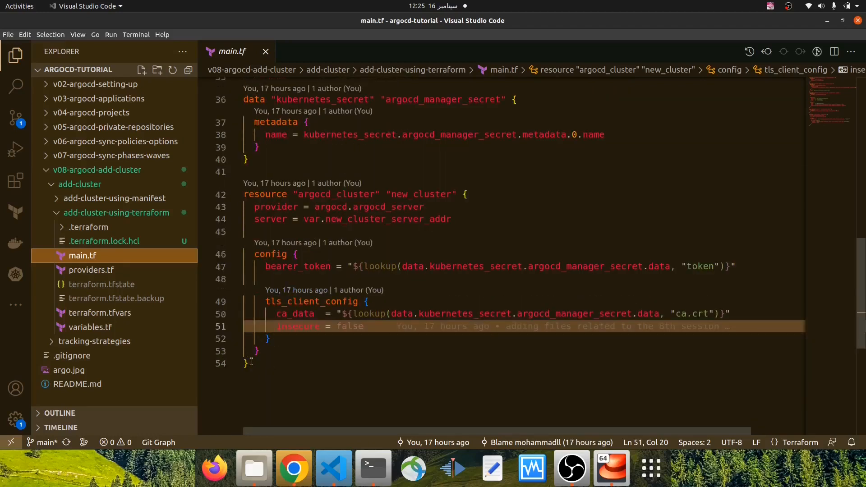
Revisit the terminal's ubuntu and new-cluster sessions alongside main.tf, and return to Visual Studio Code
mouse_move(356, 194)
left_click(373, 468)
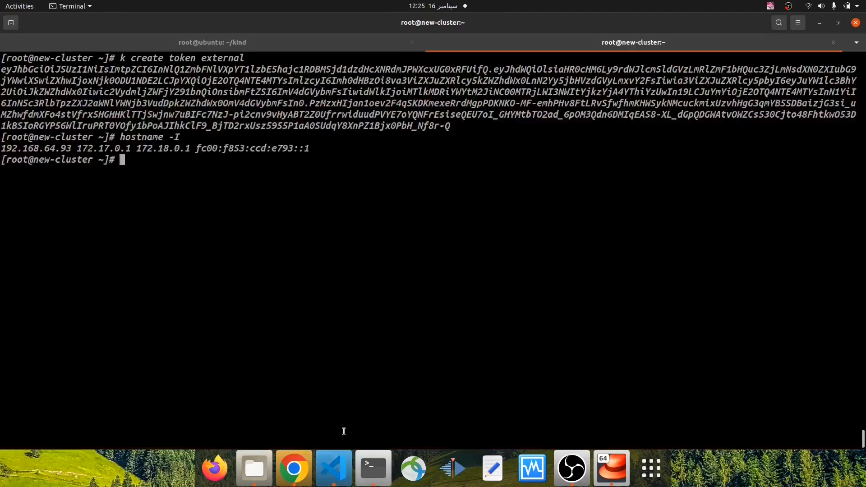
left_click(298, 41)
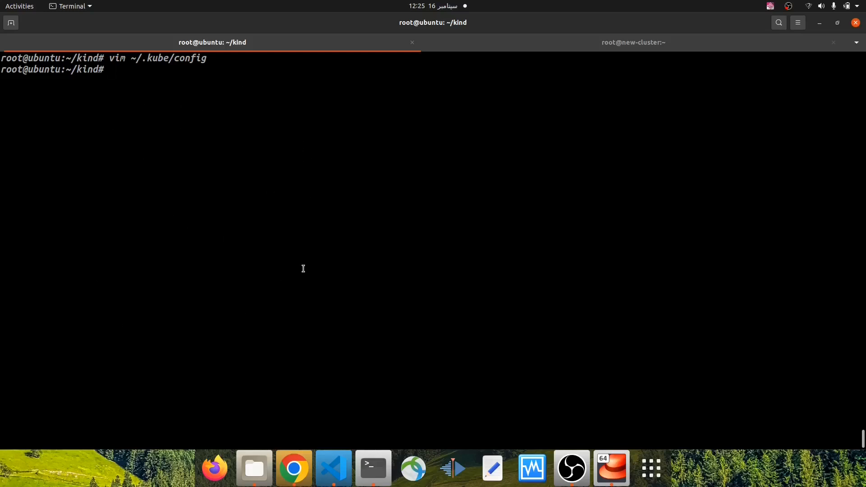
left_click(331, 474)
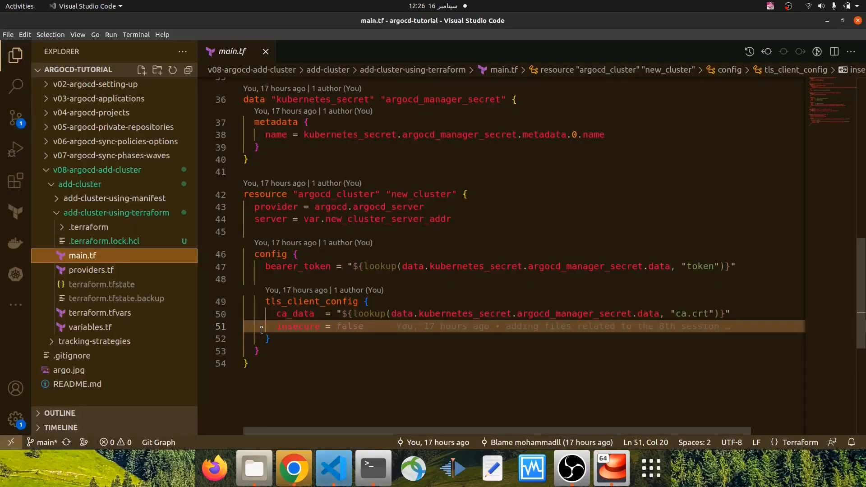
left_click(382, 464)
left_click(607, 45)
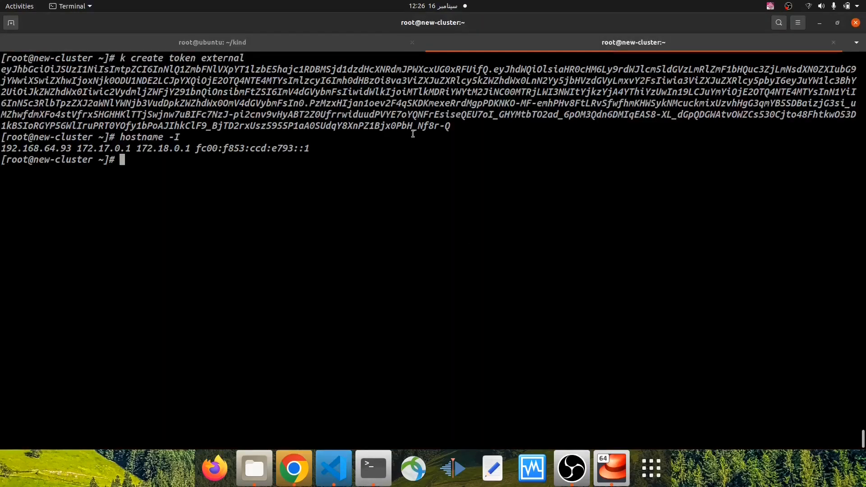
left_click(273, 47)
key("alt+Tab")
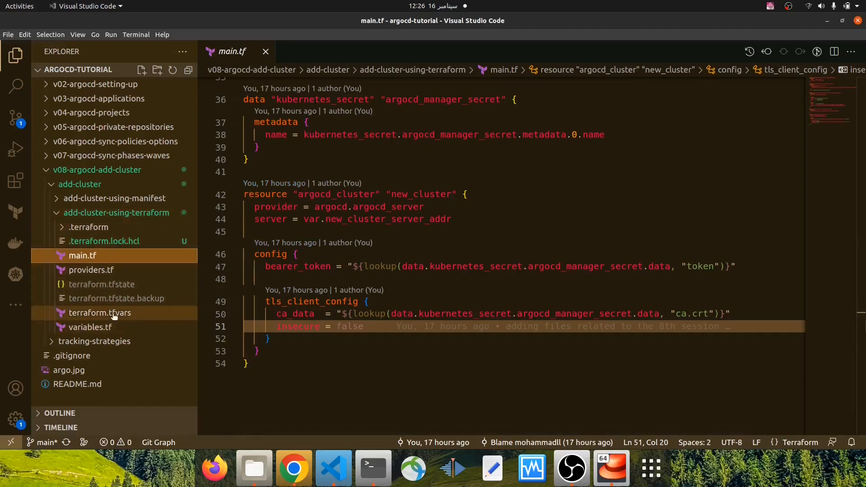
Examine the server_addr value in terraform.tfvars and return to main.tf
left_click(99, 312)
left_click_drag(386, 94, 468, 93)
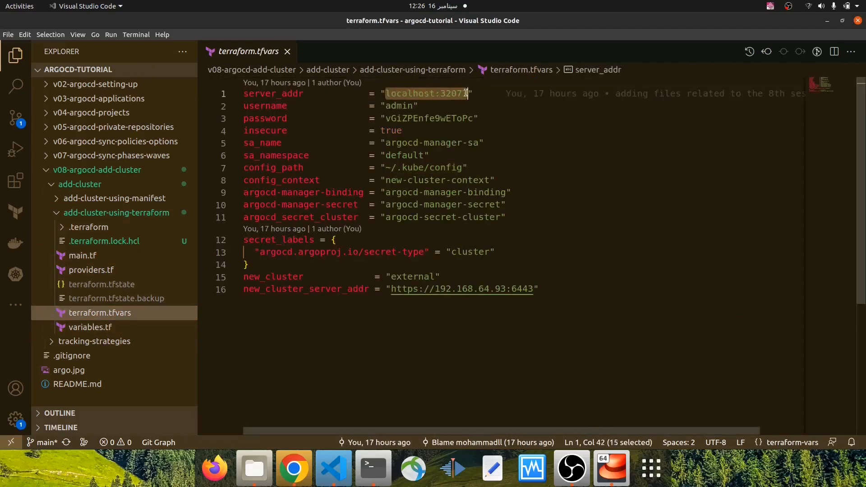
left_click(82, 255)
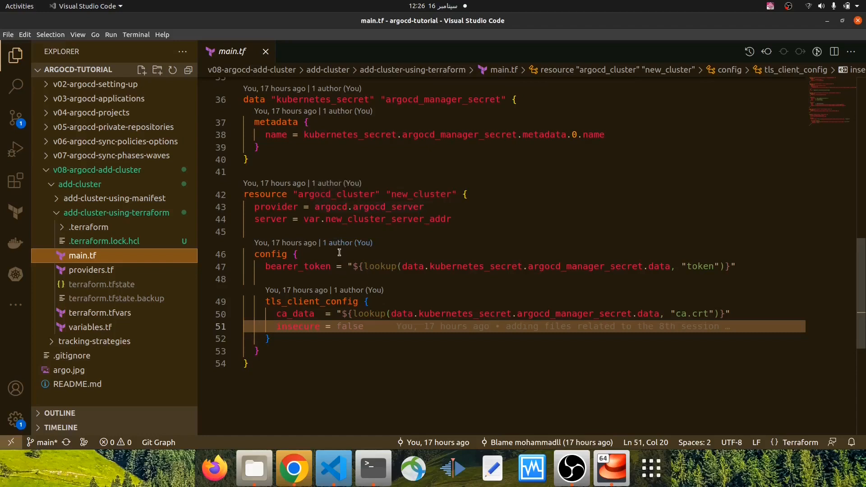
Switch to the terminal's ubuntu session and open cluster-secret.yml in Vim
left_click(373, 467)
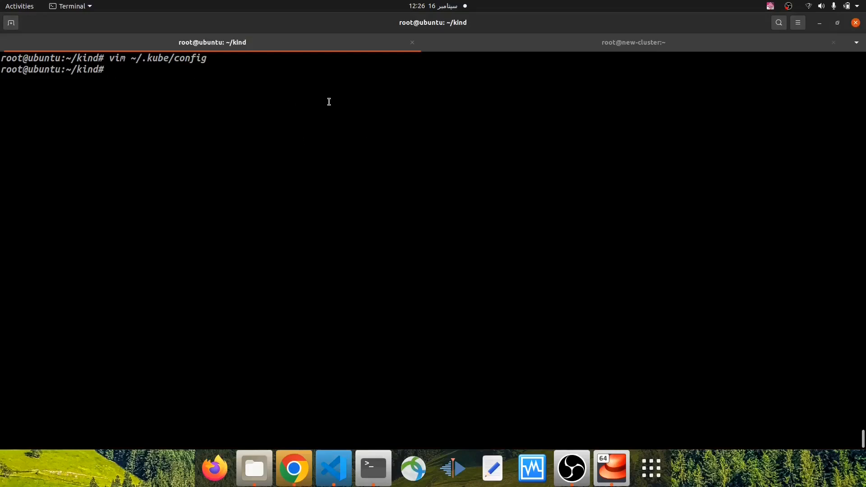
type("vim cluster-s")
key("Tab")
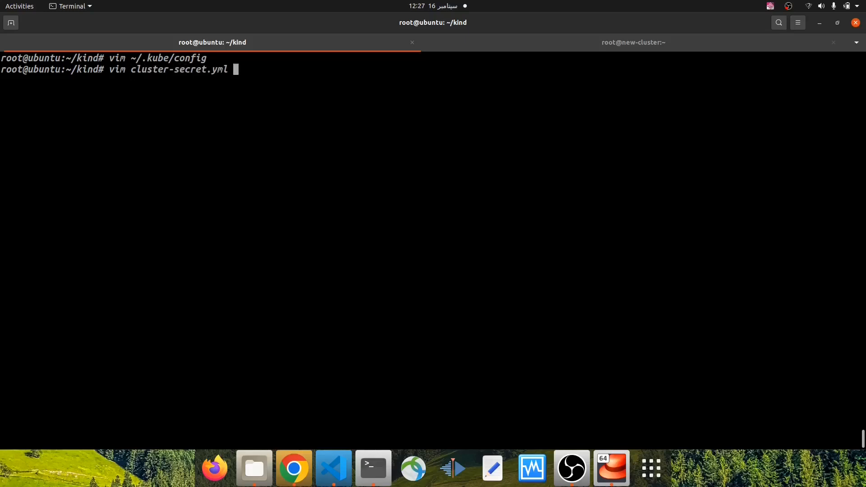
key("Return")
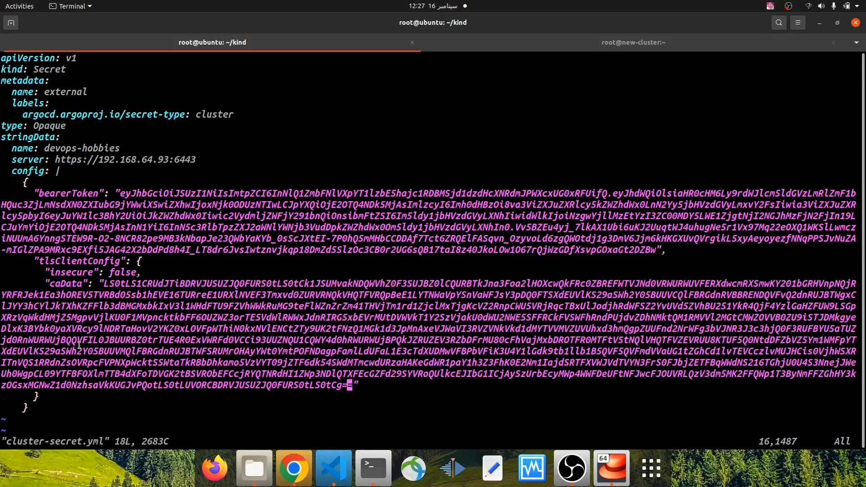
Highlight the whole cluster secret manifest and compare it with the argocd_cluster resource in Visual Studio Code
left_click_drag(37, 406, 3, 299)
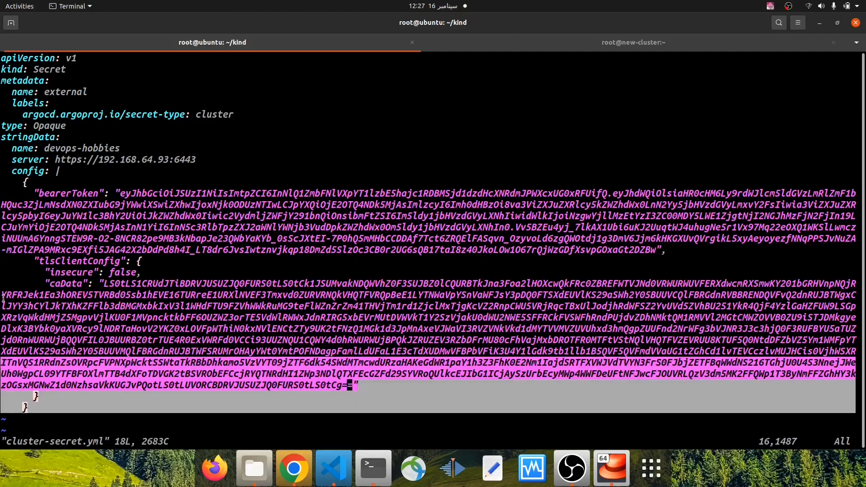
left_click_drag(28, 408, 1, 59)
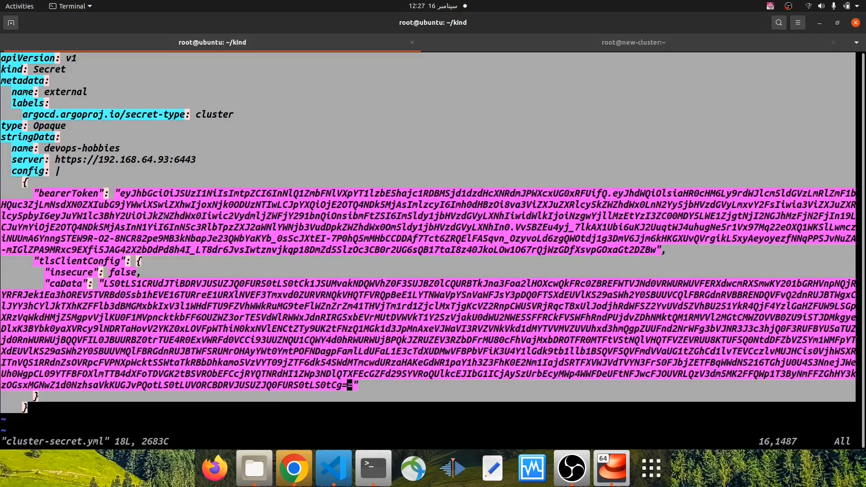
left_click(320, 460)
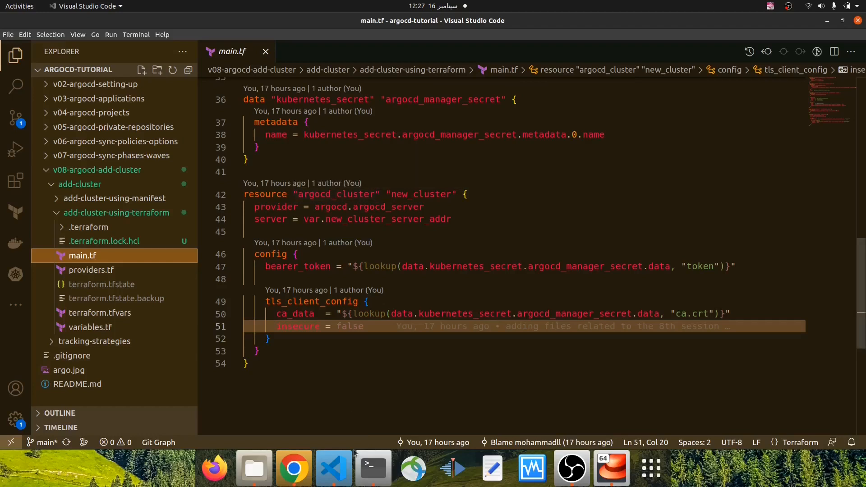
left_click(373, 468)
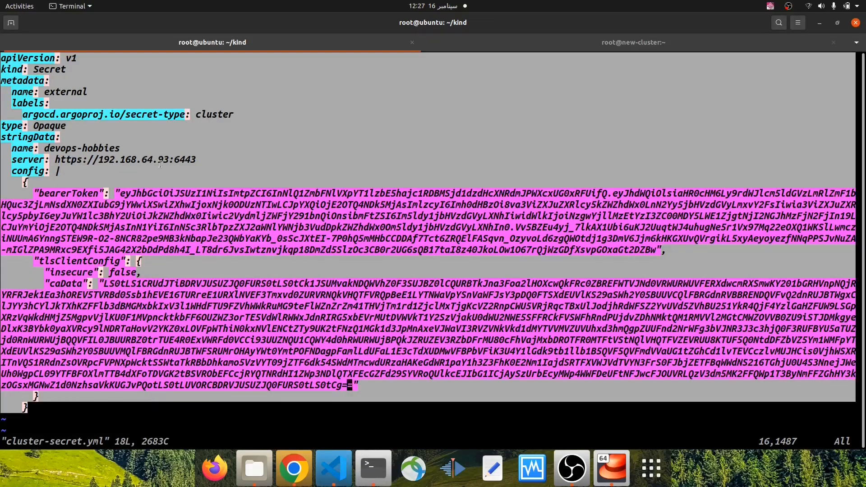
Switch to Visual Studio Code and check the argocd_cluster resource's server variable against new_cluster_server_addr in terraform.tfvars
left_click(334, 468)
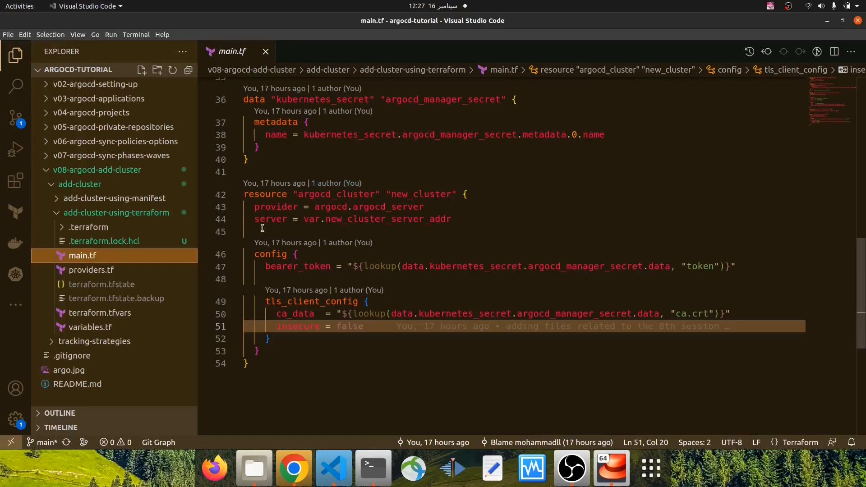
mouse_move(255, 220)
mouse_move(328, 222)
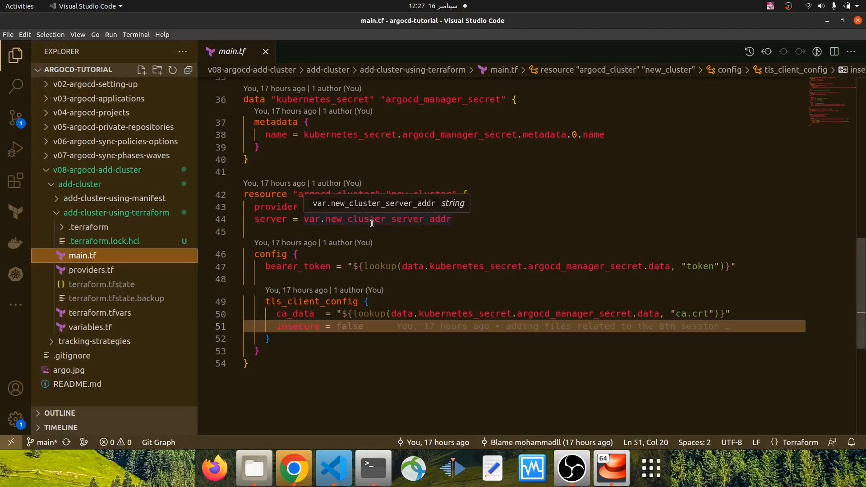
left_click(134, 313)
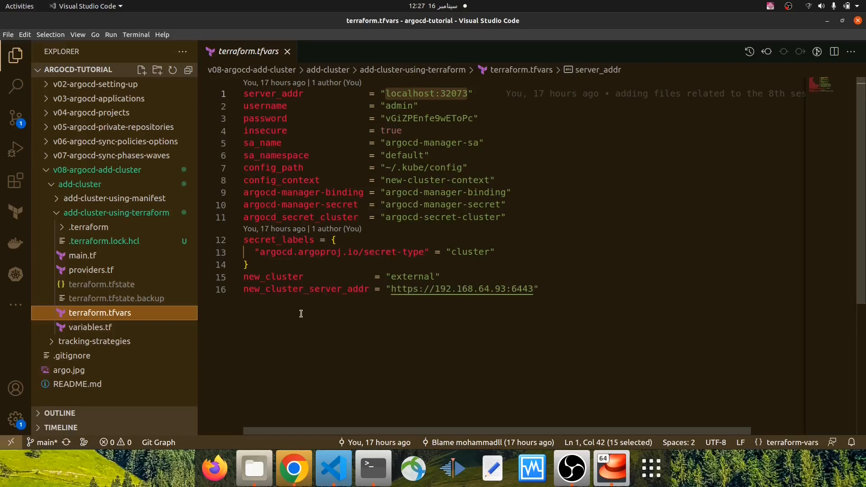
Return to main.tf and examine the argocd_cluster resource's bearer_token and tls_client_config alongside the service account and secret resources
left_click(81, 255)
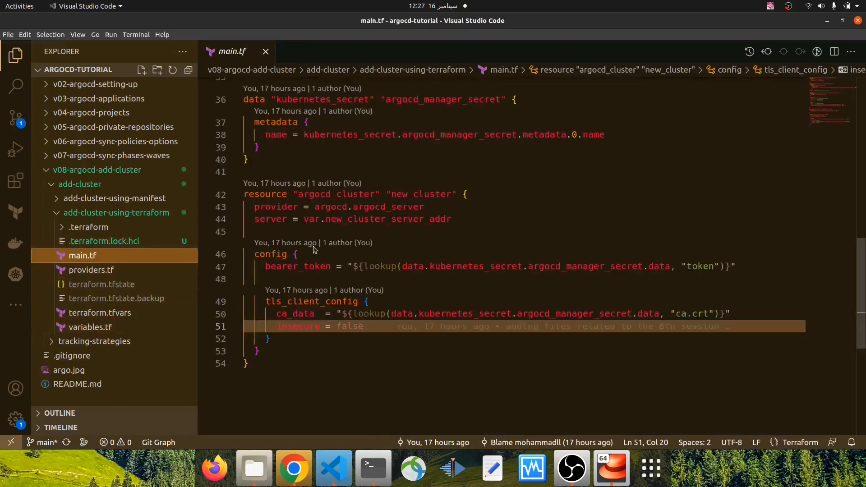
scroll(314, 249, "down", 1)
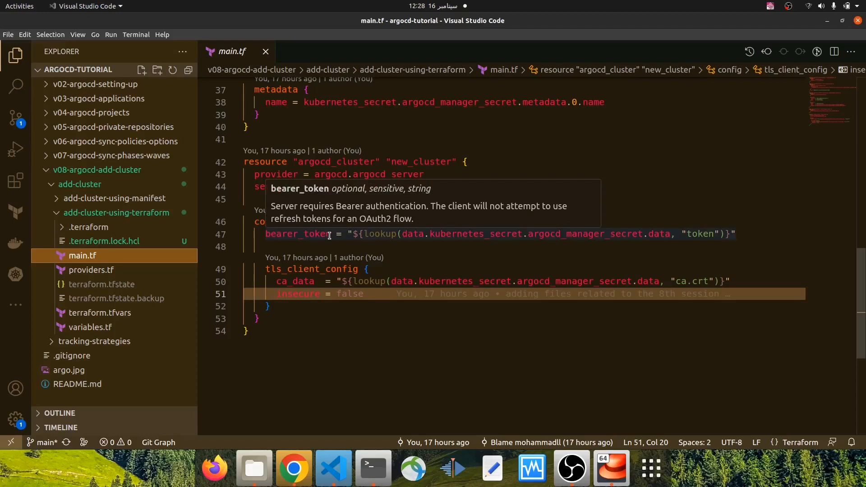
scroll(402, 199, "up", 12)
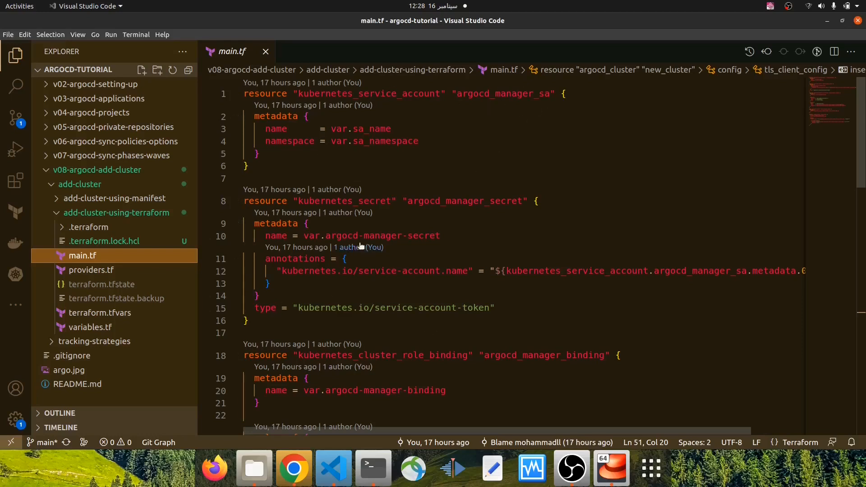
scroll(388, 230, "down", 10)
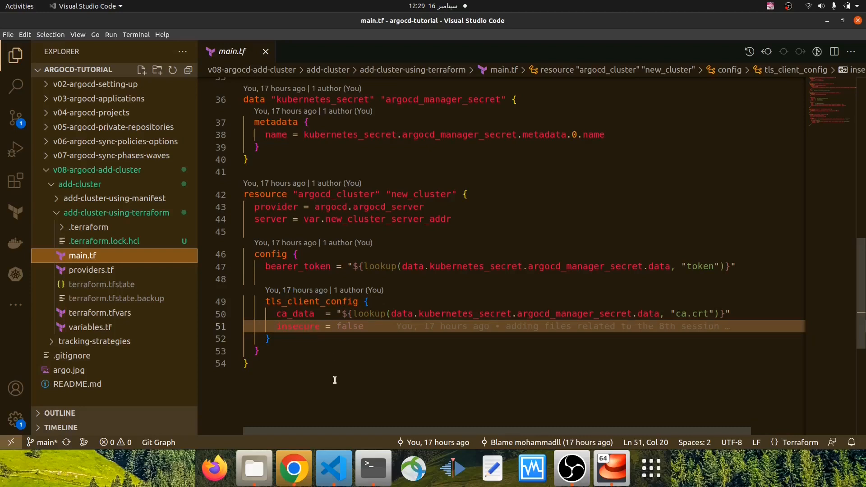
Switch to the terminal and quit Vim without saving cluster-secret.yml
left_click(373, 468)
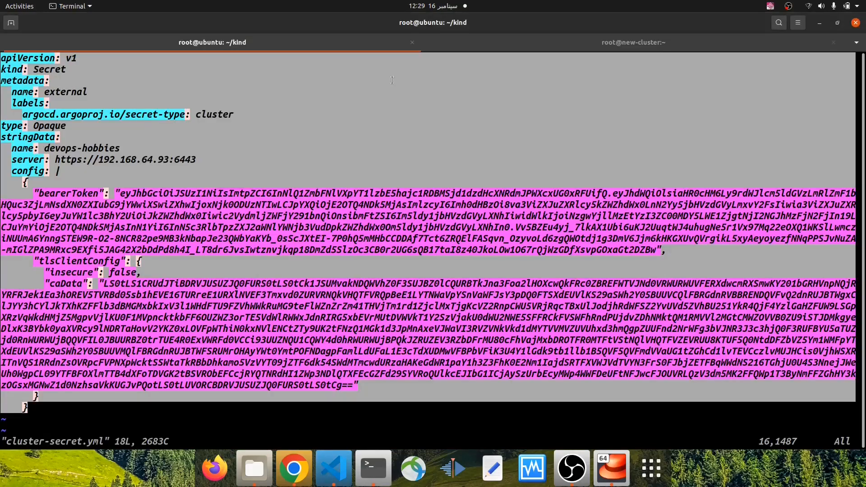
left_click(393, 83)
type(":q!")
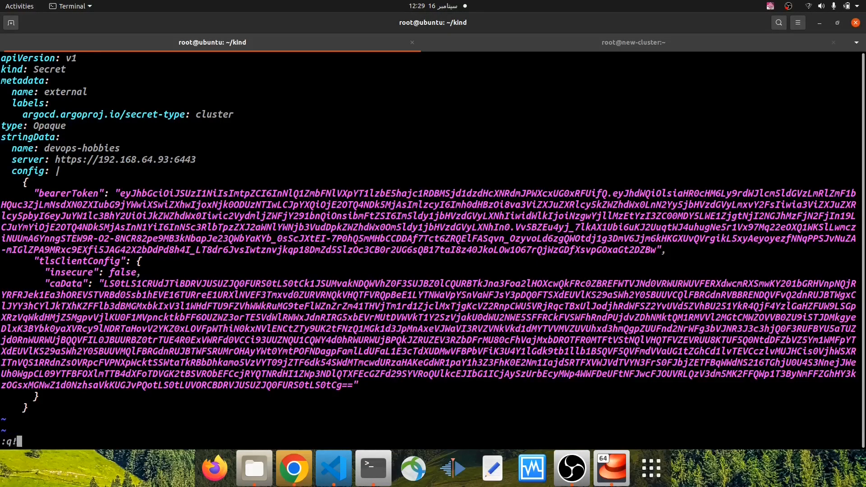
key("Return")
Change to the argocd-tutorial project's v08-argocd-add-cluster/add-cluster/add-cluster-using-terraform directory and clear the terminal
type("cd /home/mohammad/argocd")
key("BackSpace")
type("-")
key("Tab")
type("v0")
key("Tab")
type("add")
key("Tab")
type("add")
key("Tab")
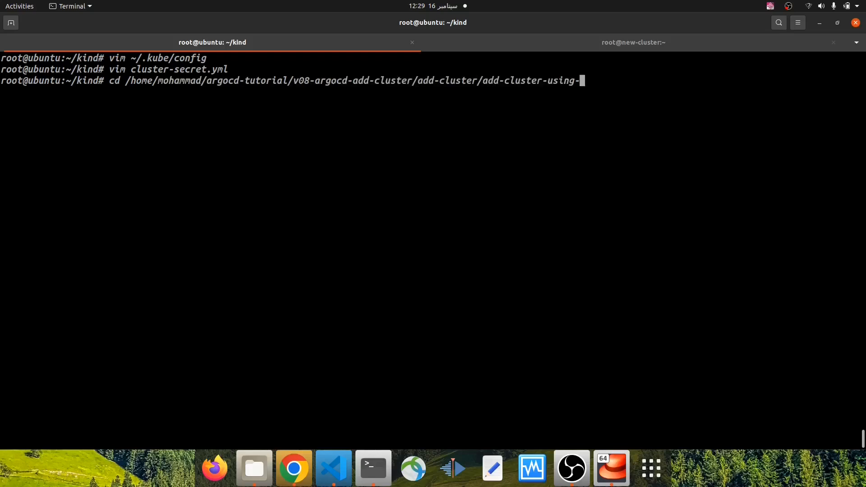
type("t")
key("Tab")
key("Return")
key("ctrl+l")
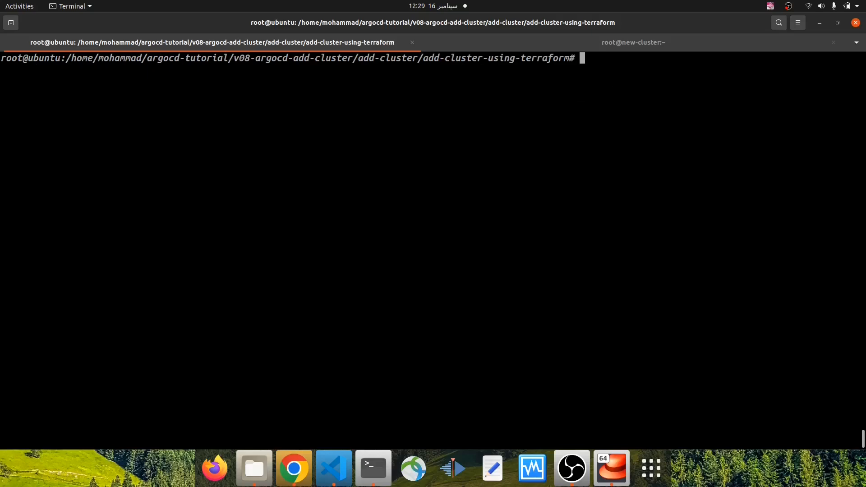
key("Return")
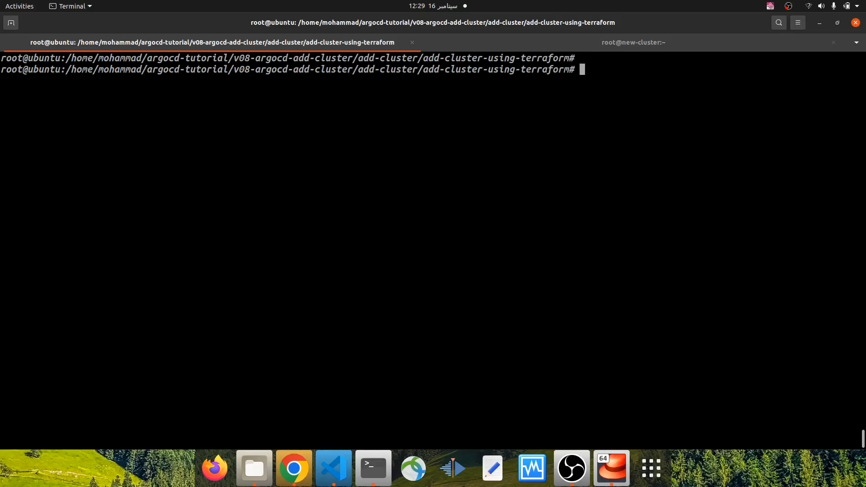
Format the directory's Terraform files with terraform fmt
type("terraform ")
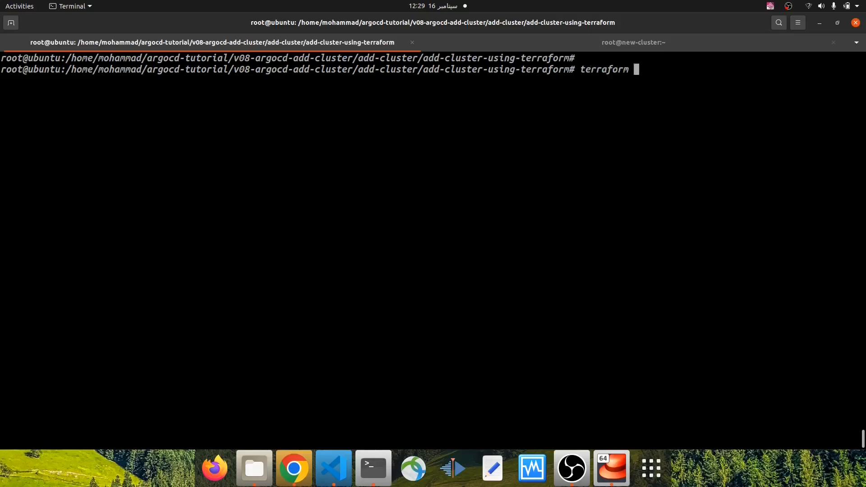
type("init")
key("BackSpace")
key("BackSpace")
key("BackSpace")
key("BackSpace")
type("fmt")
key("Return")
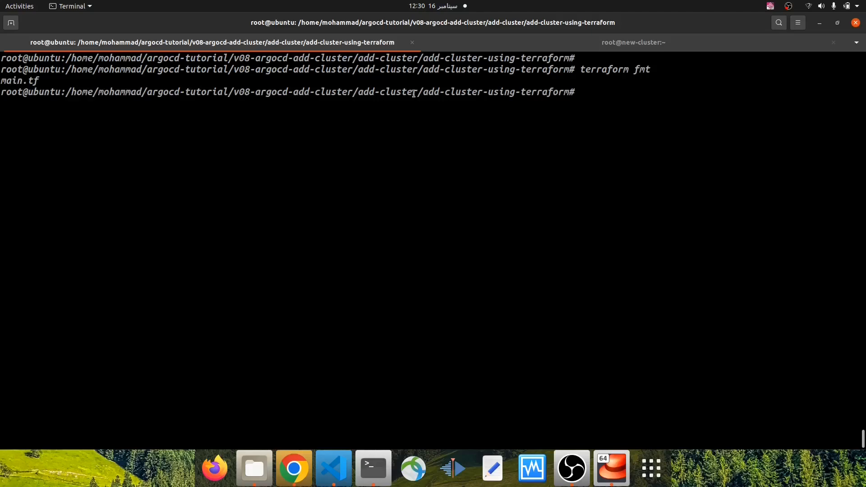
Switch to Visual Studio Code and discard the source control changes in main.tf
left_click(299, 474)
left_click(332, 471)
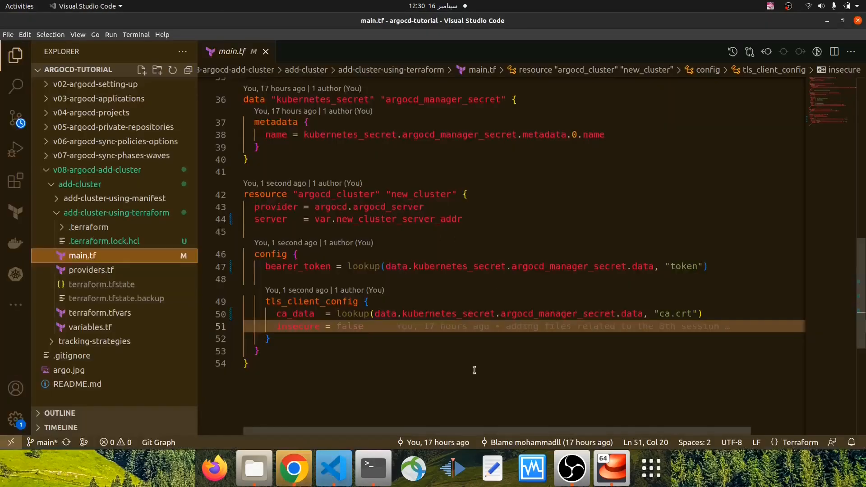
left_click(15, 117)
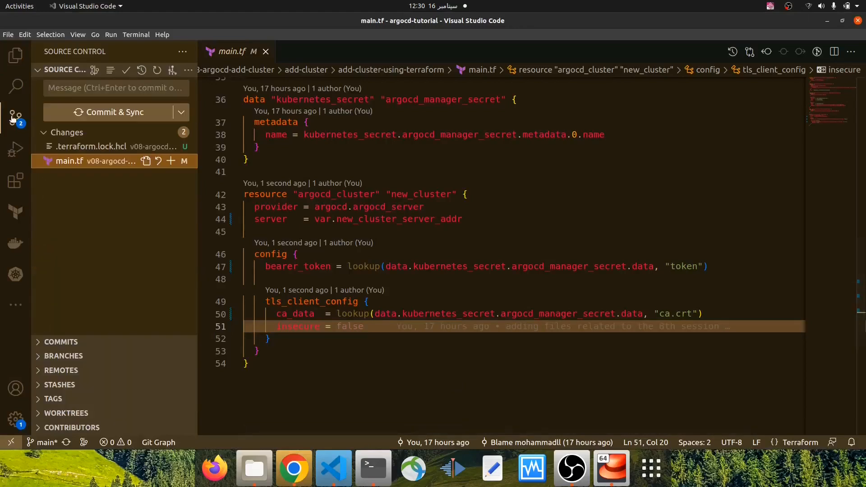
left_click(159, 161)
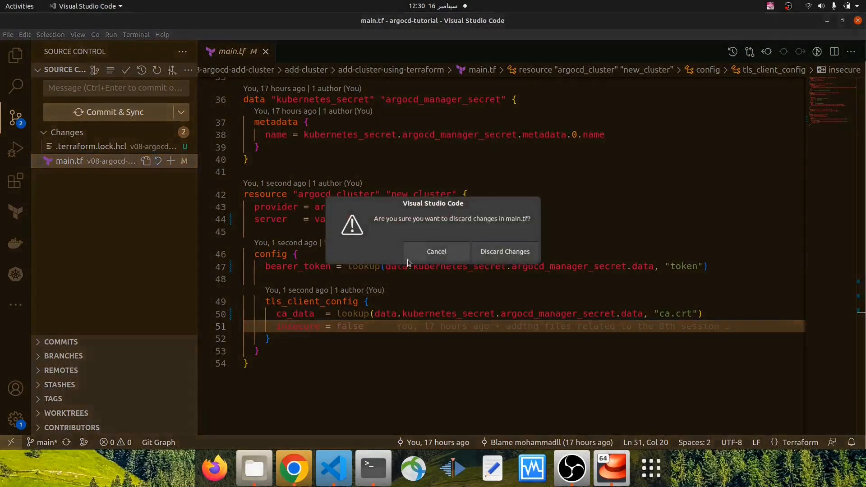
left_click(501, 255)
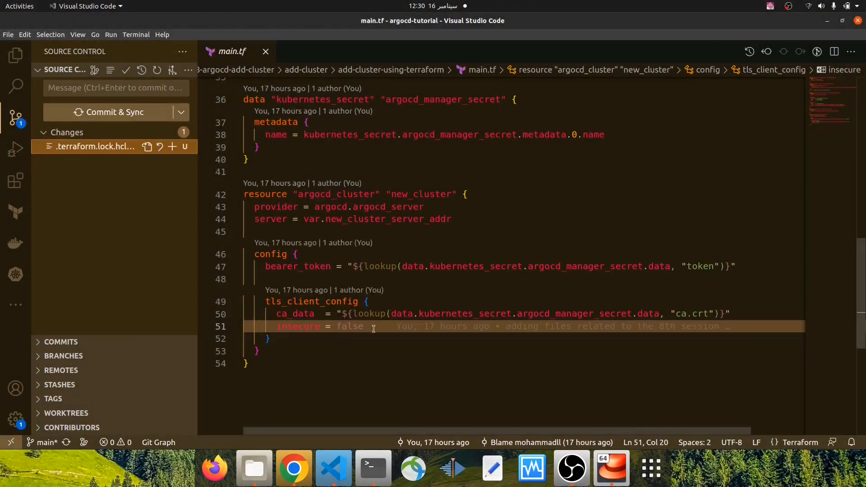
Switch to the terminal, list the directory's files and run terraform plan
left_click(377, 472)
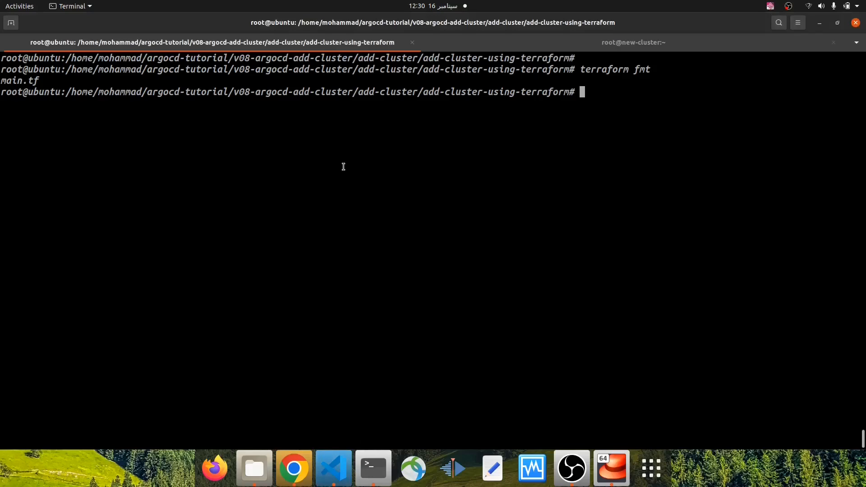
type("ls")
key("Return")
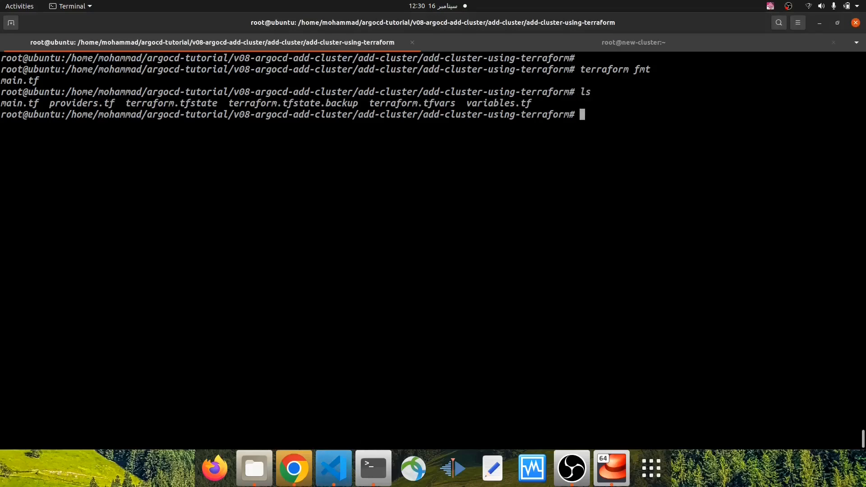
type("terraform plan")
key("Return")
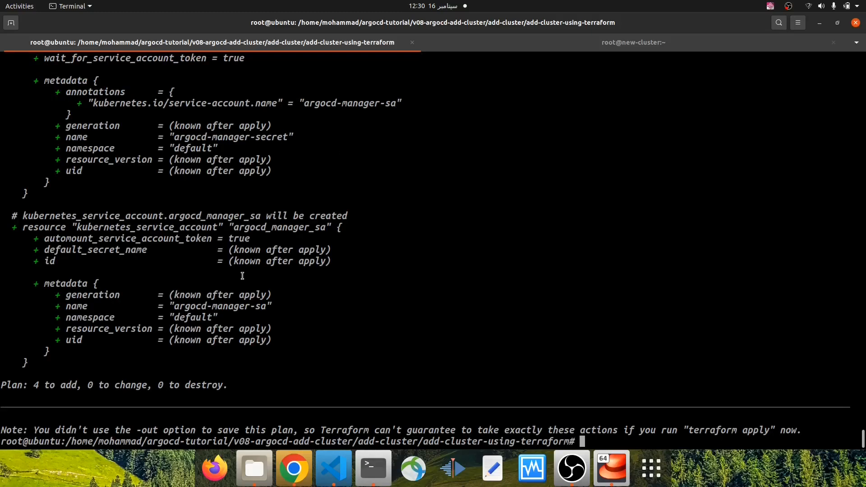
Examine the plan summary and the planned service account's name and namespace, checking the new-cluster session as the target
double_click(39, 385)
left_click_drag(40, 385, 102, 386)
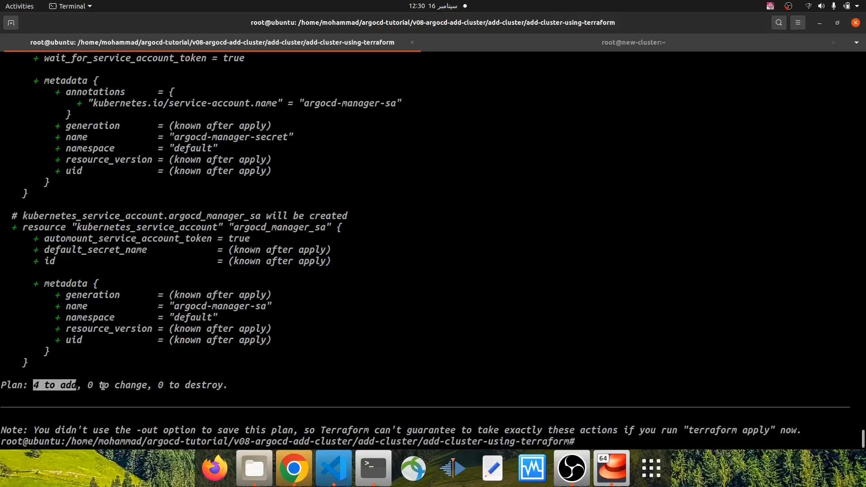
scroll(118, 260, "up", 5)
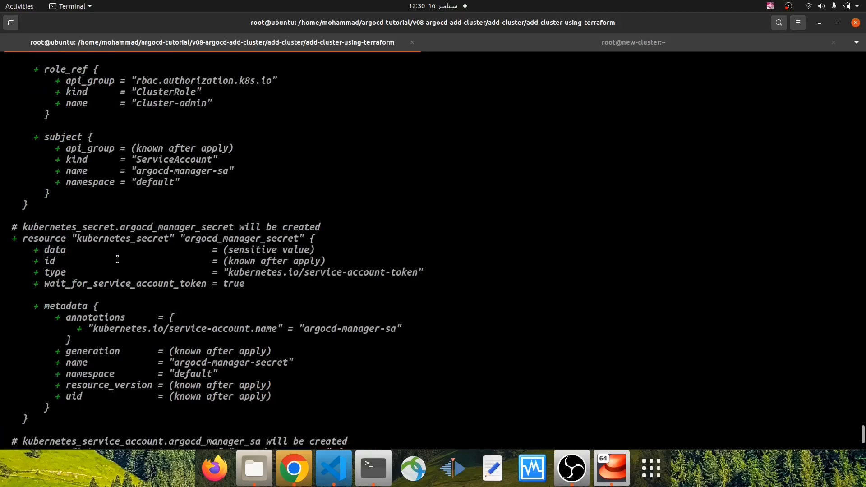
scroll(117, 259, "down", 5)
left_click_drag(21, 261, 180, 261)
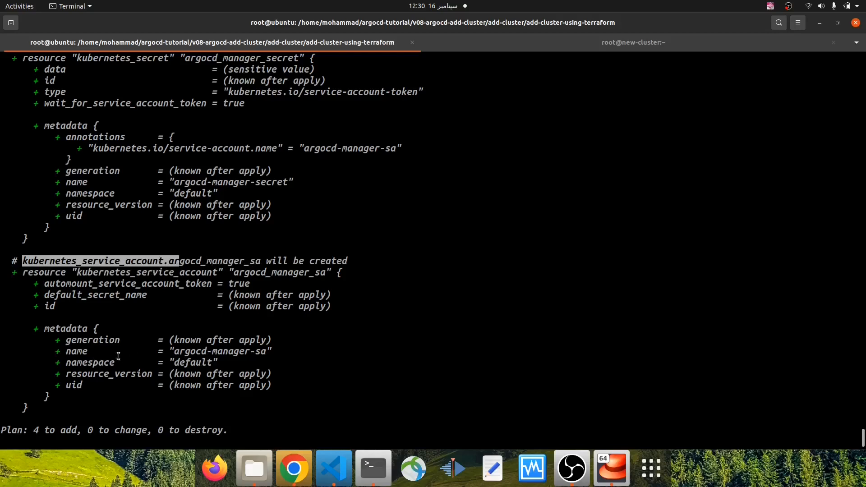
left_click_drag(175, 352, 265, 353)
double_click(197, 363)
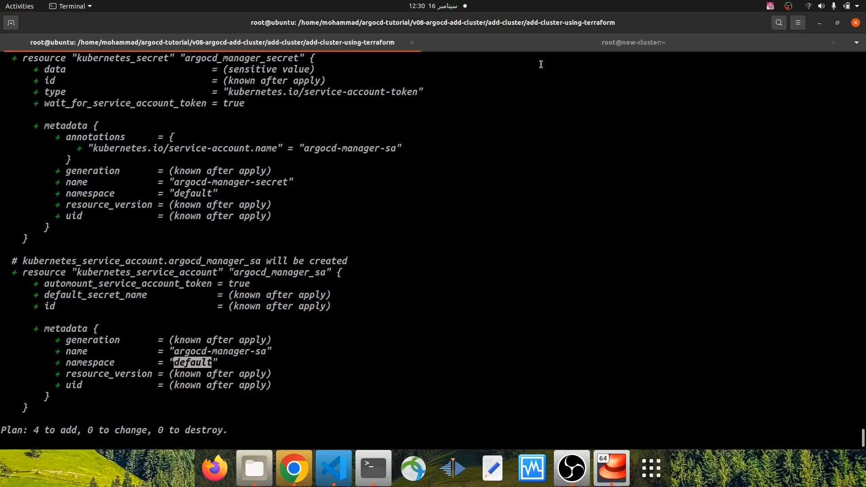
left_click(631, 50)
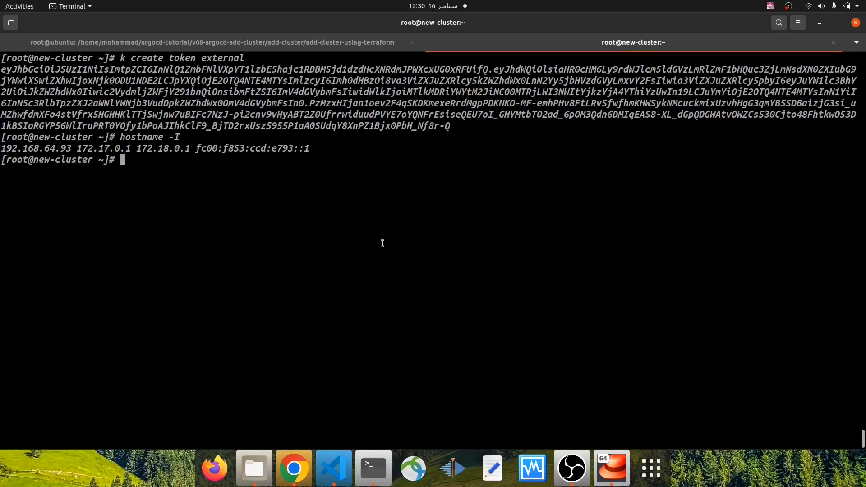
left_click(280, 45)
Examine the planned argocd_manager_secret, the cluster role binding's role_ref and the argocd_cluster resource in the plan output
scroll(242, 184, "up", 4)
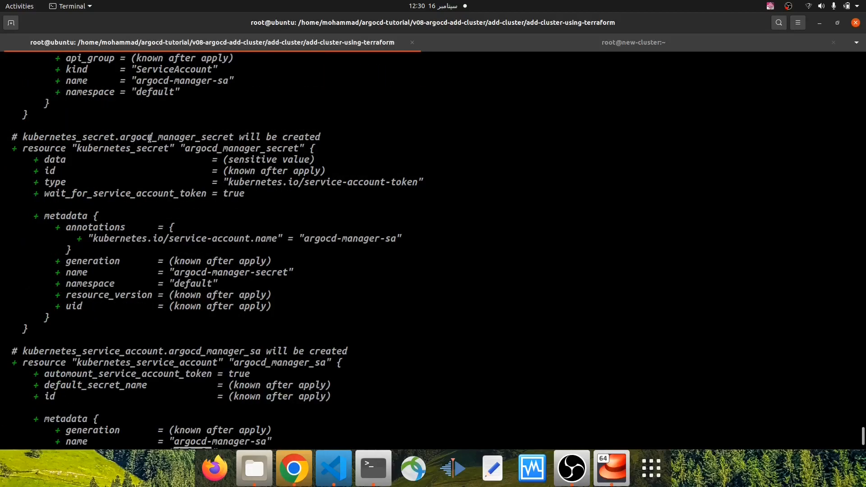
left_click_drag(133, 136, 233, 137)
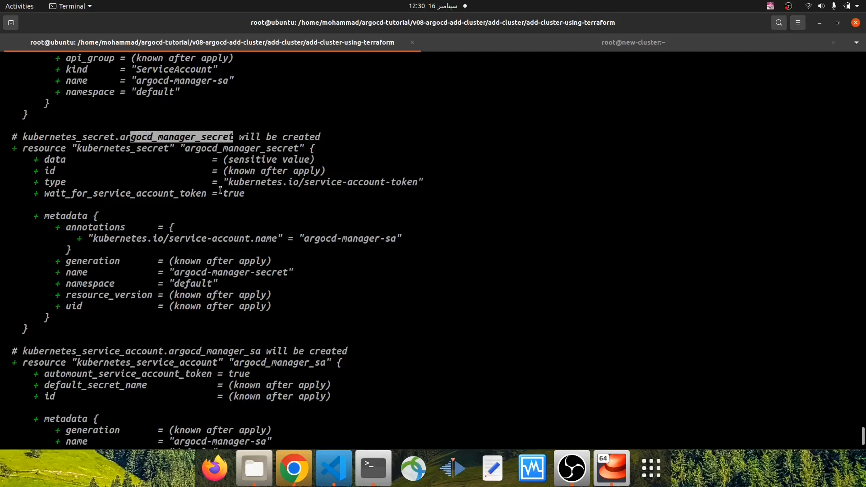
scroll(214, 187, "up", 7)
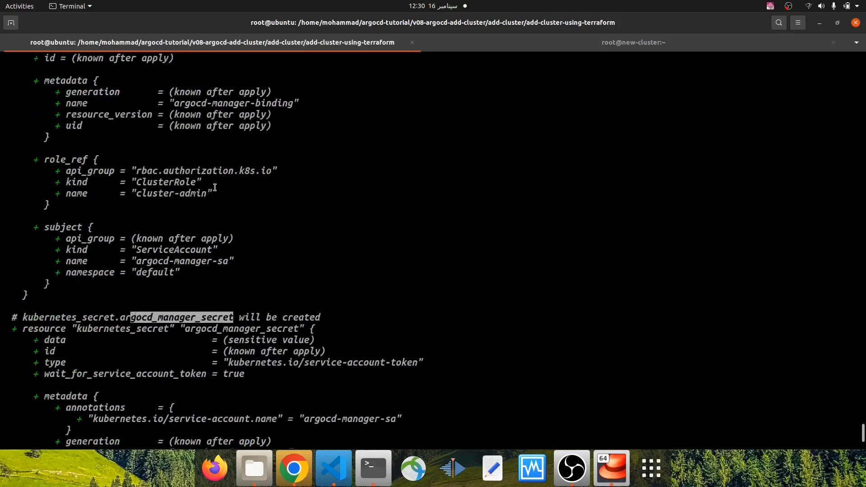
scroll(214, 187, "up", 2)
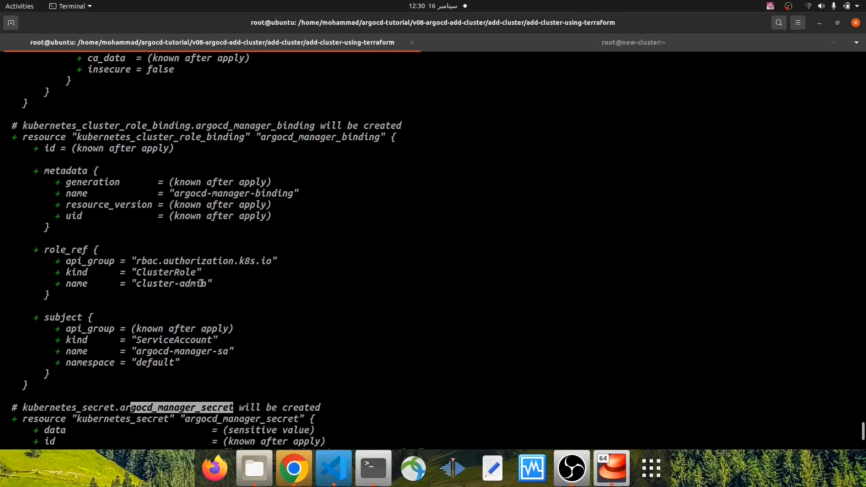
left_click(206, 283)
left_click_drag(206, 283, 142, 283)
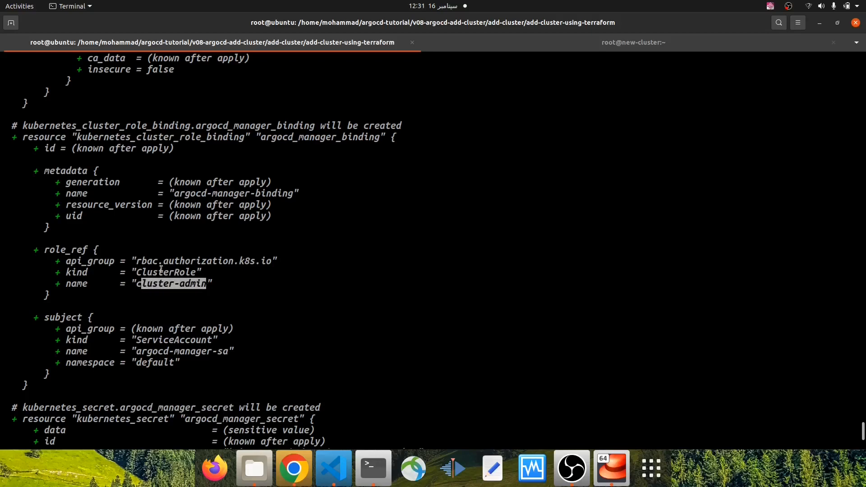
scroll(166, 168, "up", 3)
scroll(165, 168, "up", 5)
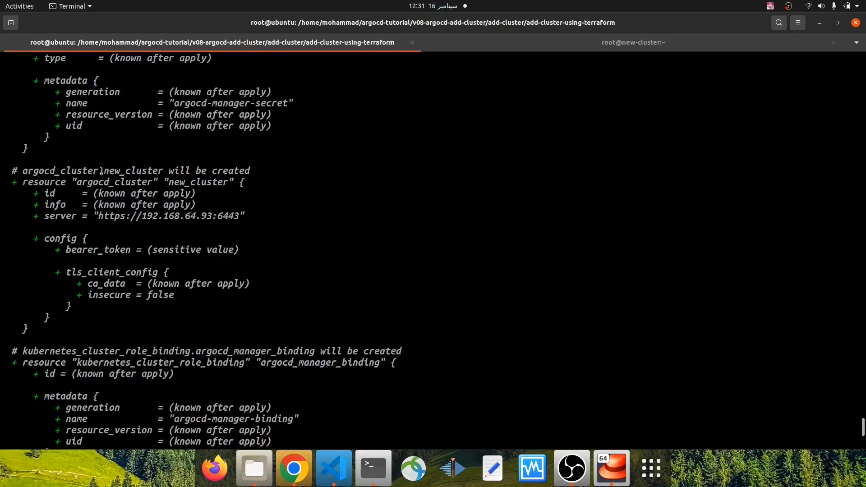
left_click_drag(104, 174, 166, 175)
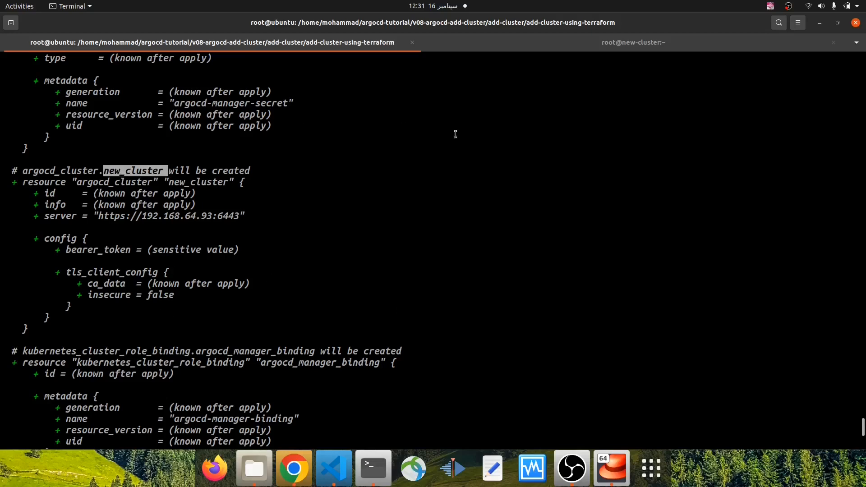
scroll(315, 124, "up", 4)
scroll(319, 143, "down", 3)
scroll(374, 214, "down", 15)
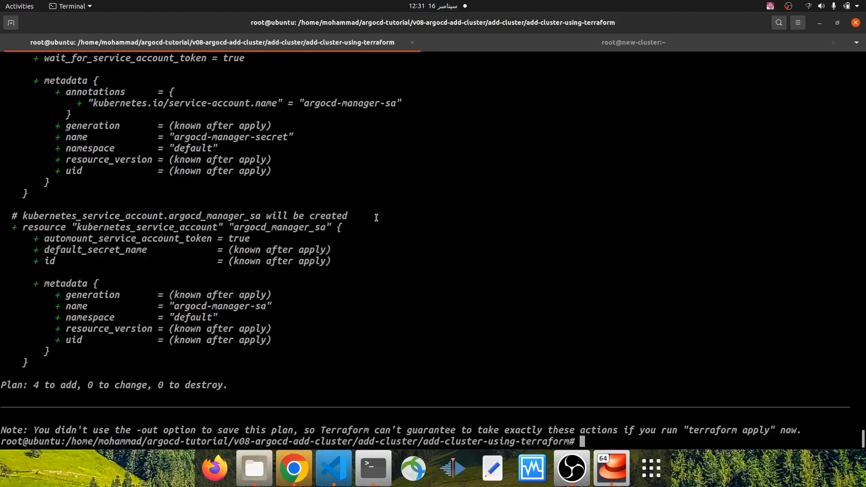
Run terraform apply and approve the planned actions with yes
type("terraform apply")
key("Return")
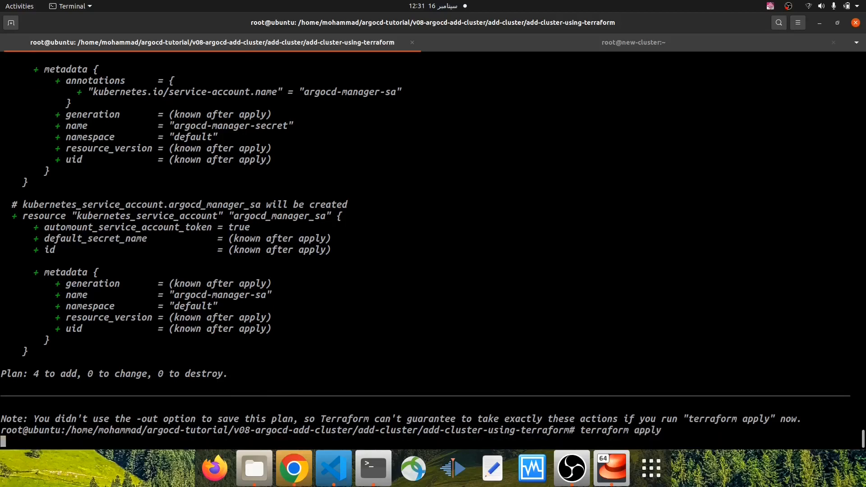
type("yes")
key("Return")
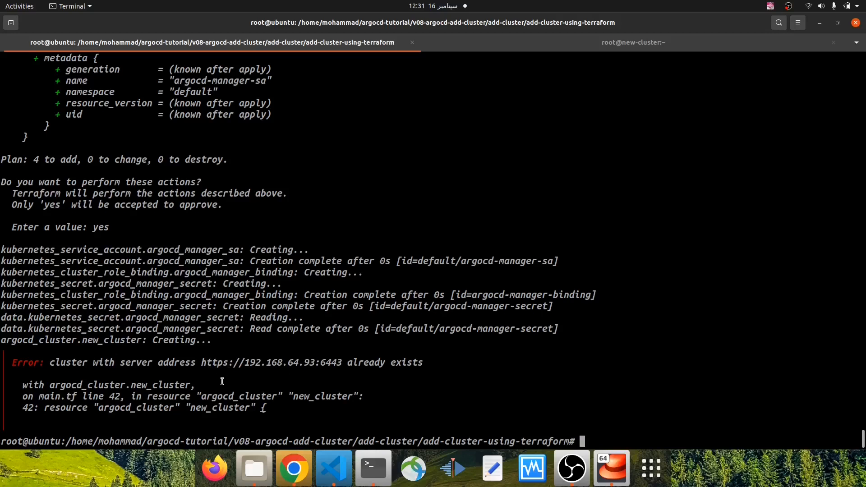
key("Return")
key("Return")
key("Return")
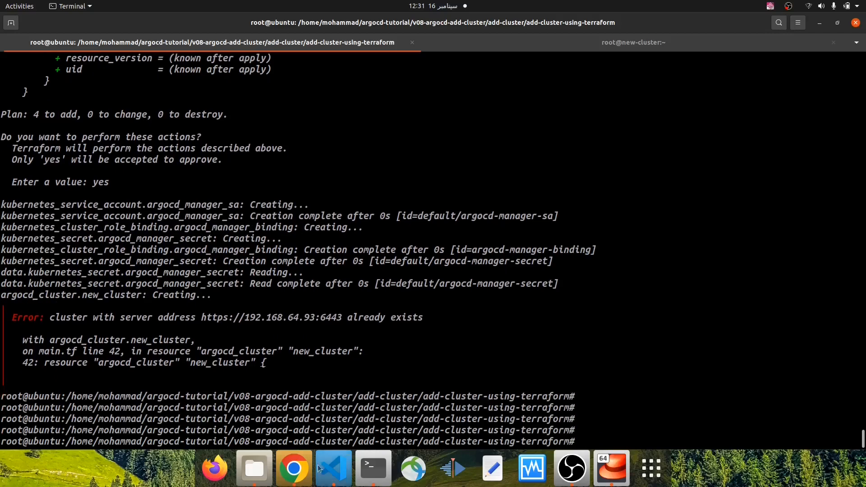
Run terraform destroy in the add-cluster-using-terraform directory and approve destroying all managed resources with yes
left_click(294, 468)
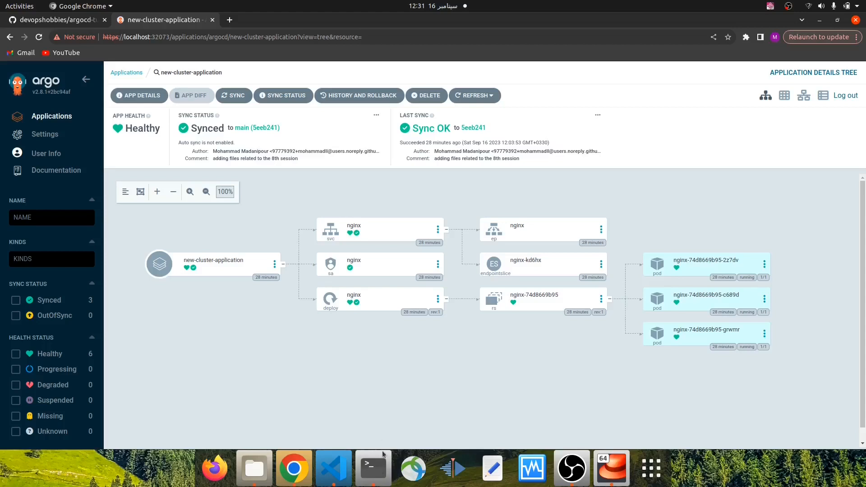
left_click(374, 469)
type("terraform dest")
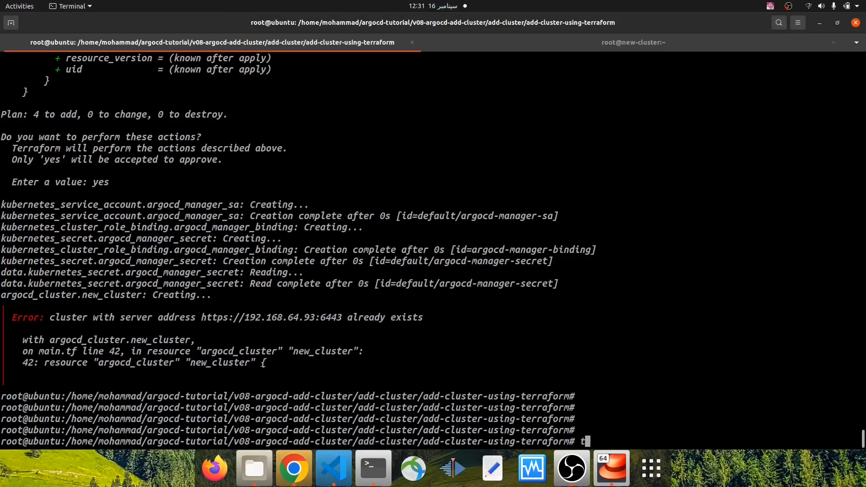
type("roy")
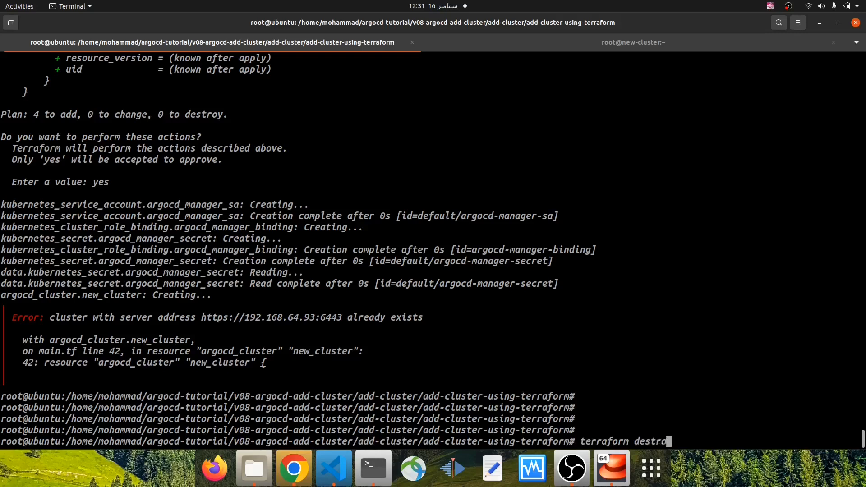
key("Return")
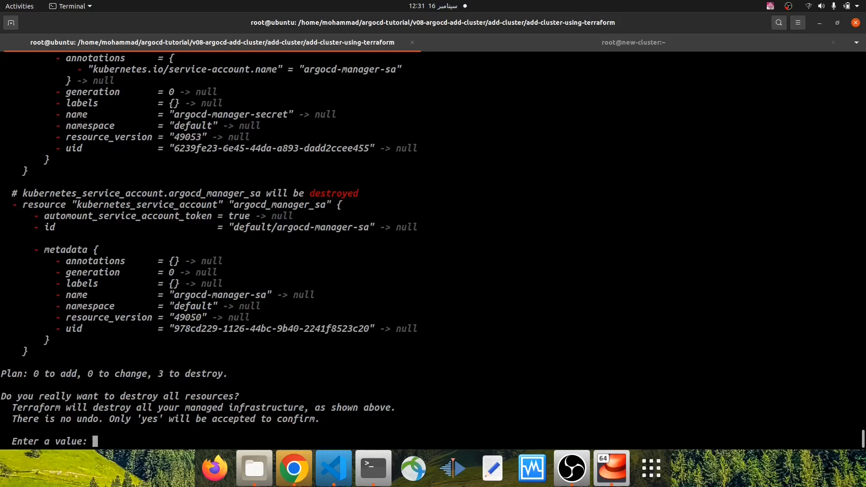
type("yes")
key("Return")
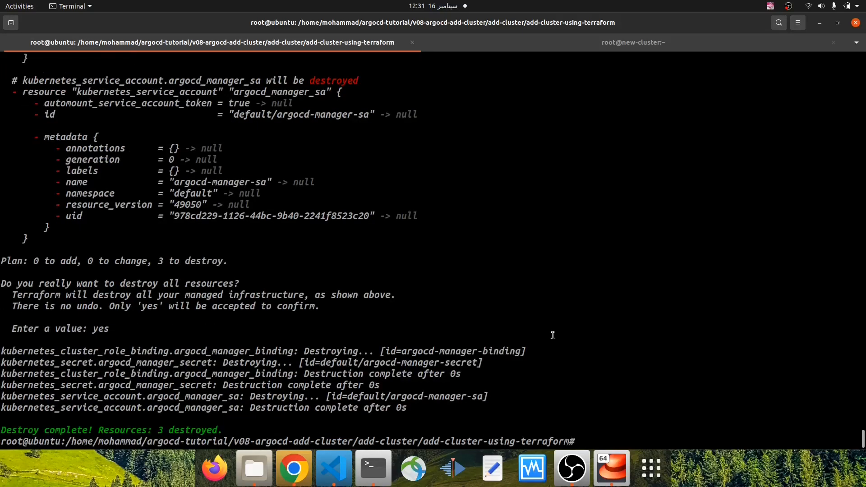
Switch to Argo CD in Chrome, try to delete new-cluster-application with Foreground propagation, and check its application conditions
left_click(333, 469)
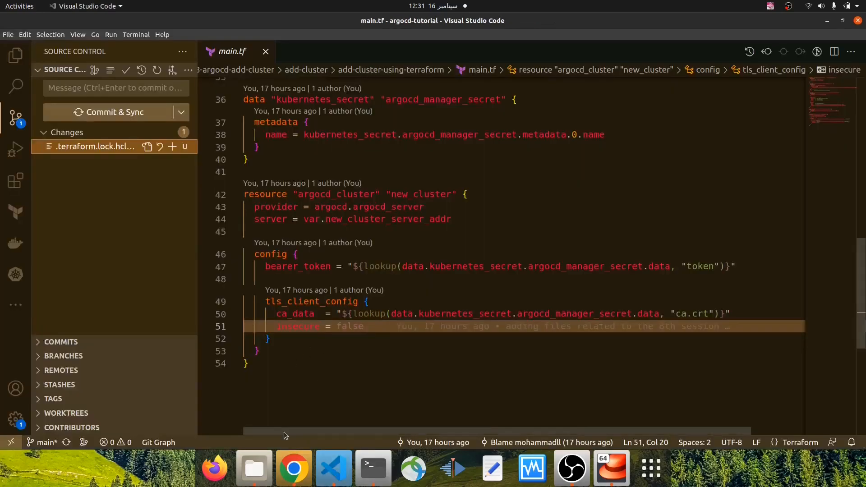
left_click(293, 469)
left_click(426, 95)
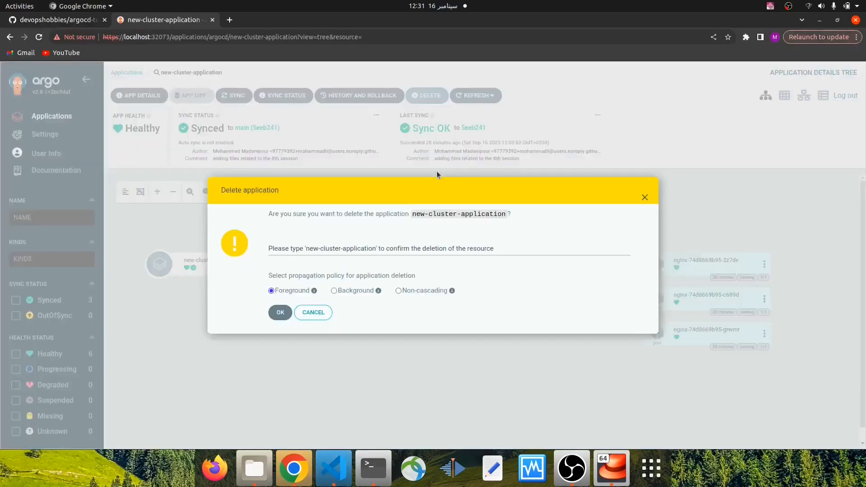
left_click_drag(412, 215, 504, 217)
right_click(504, 218)
left_click(516, 220)
left_click(488, 247)
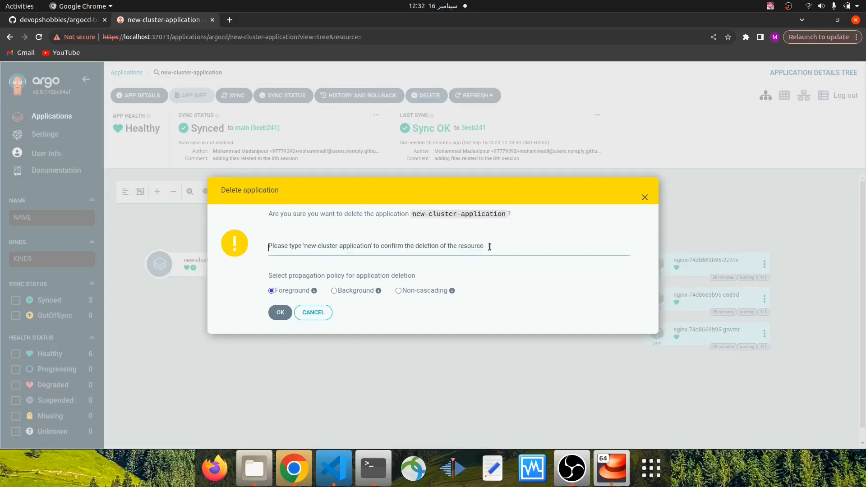
key("ctrl+v")
left_click(280, 312)
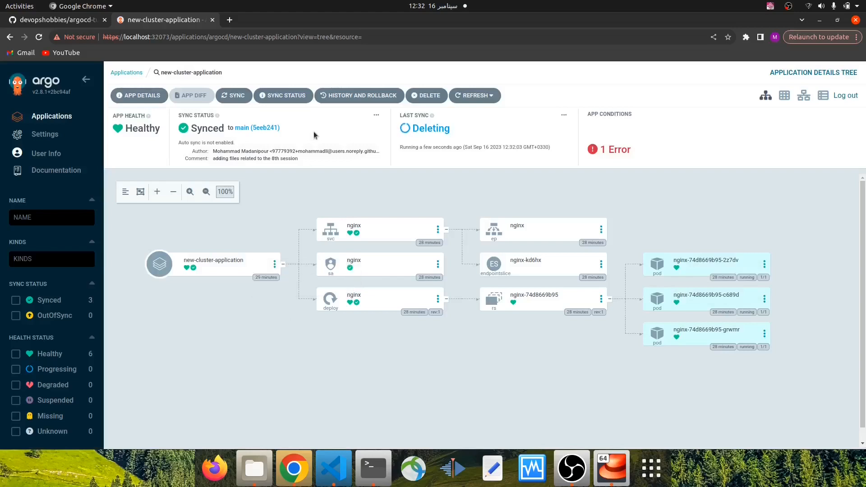
left_click(618, 150)
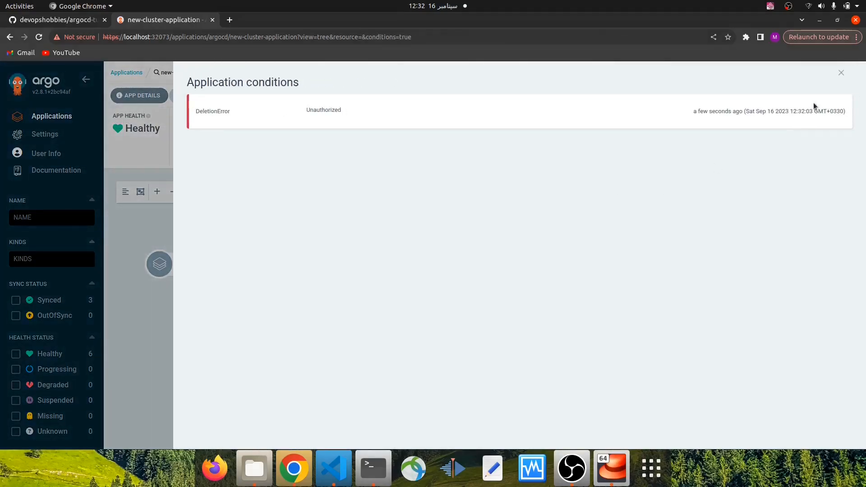
left_click(840, 73)
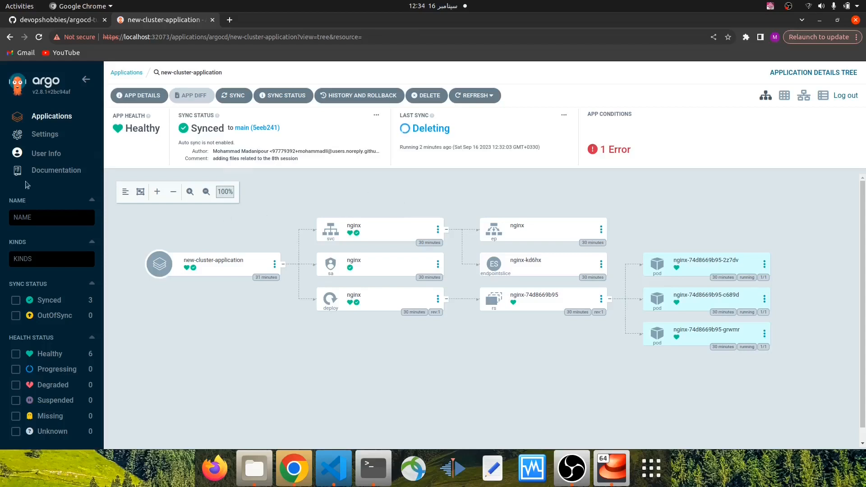
Delete the devops-hobbies cluster from Argo CD's cluster settings
left_click(55, 136)
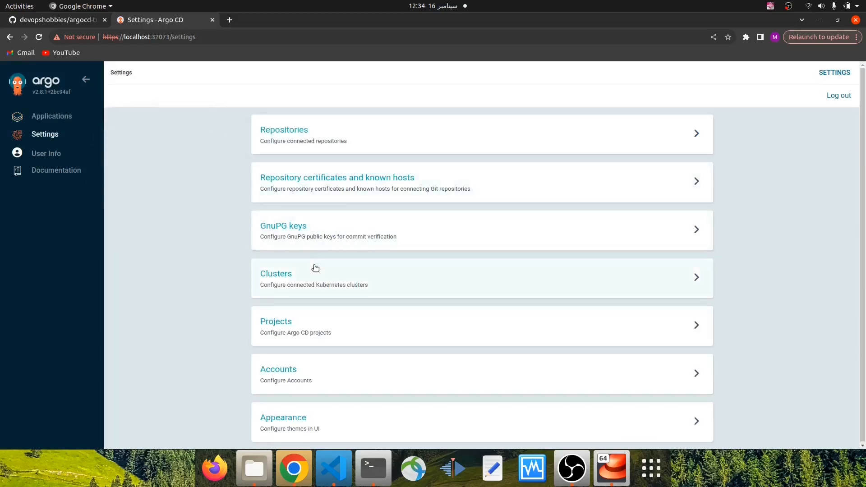
left_click(321, 277)
left_click(708, 140)
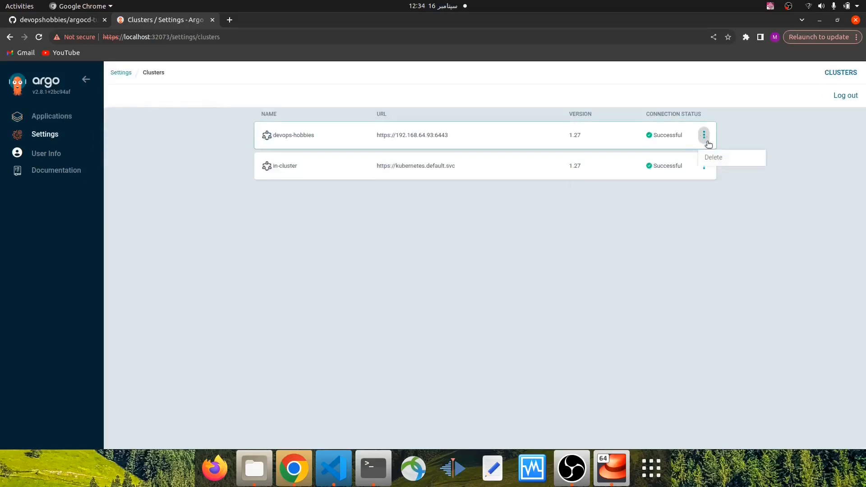
left_click(720, 161)
left_click(234, 277)
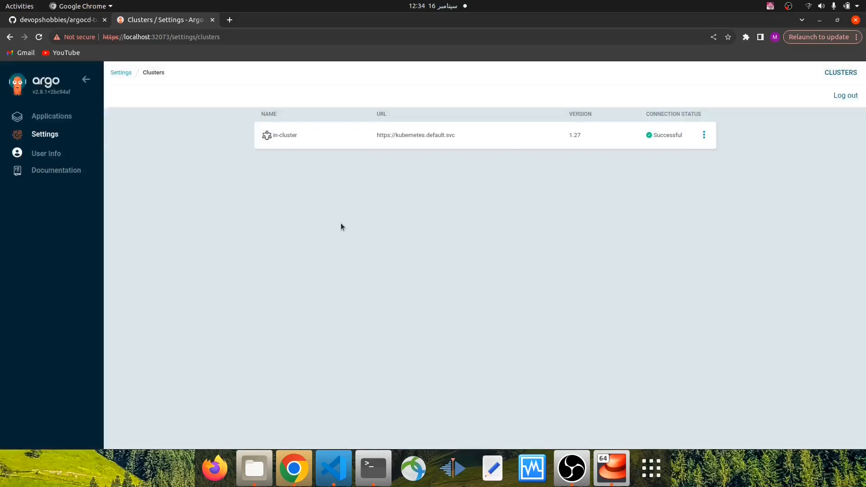
Switch to the terminal, clear it, run terraform apply again and approve the planned actions with yes
left_click(373, 468)
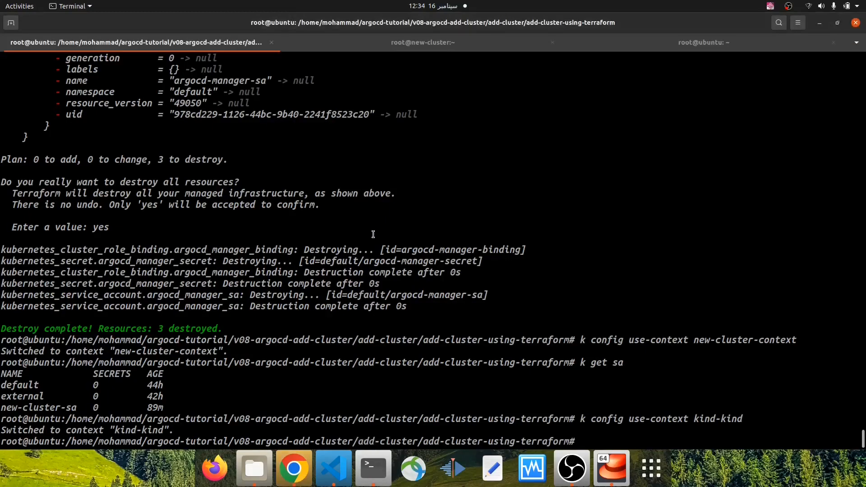
key("ctrl+l")
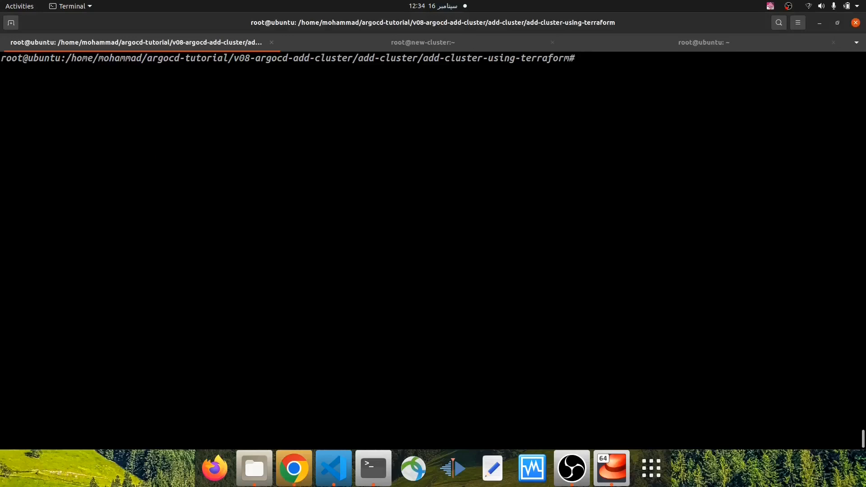
key("Return")
key("Return")
type("terraform ")
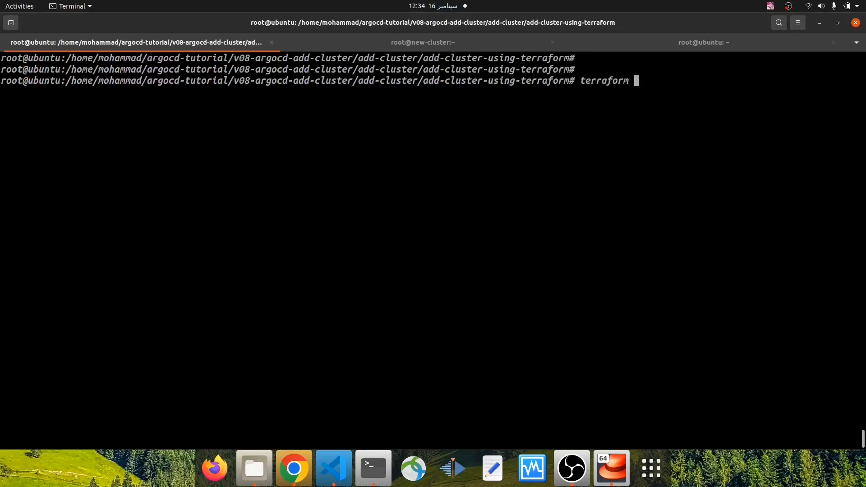
type("apply")
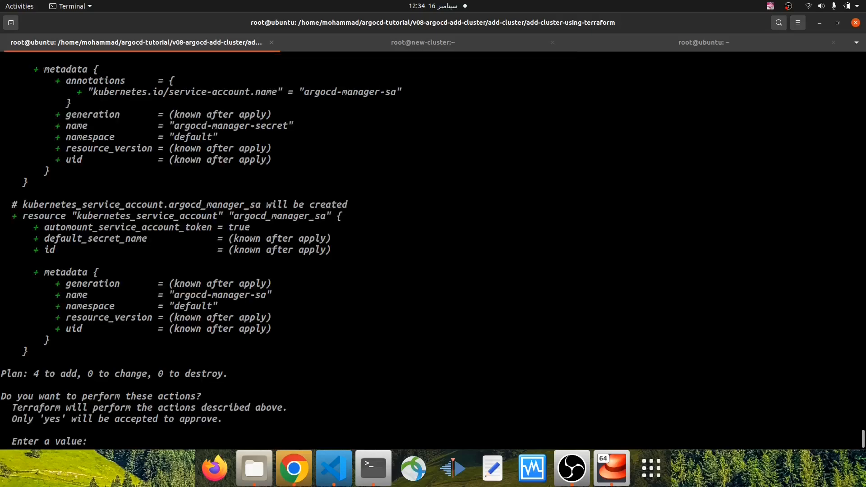
type("yes")
key("Return")
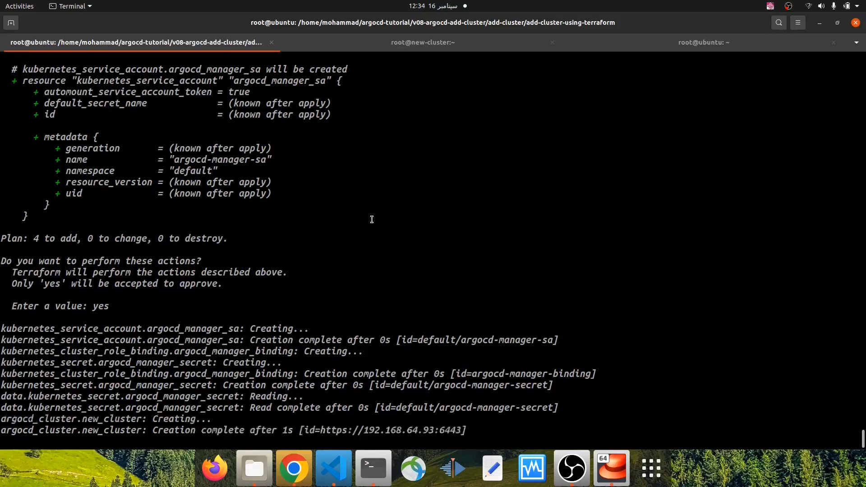
left_click_drag(147, 430, 184, 430)
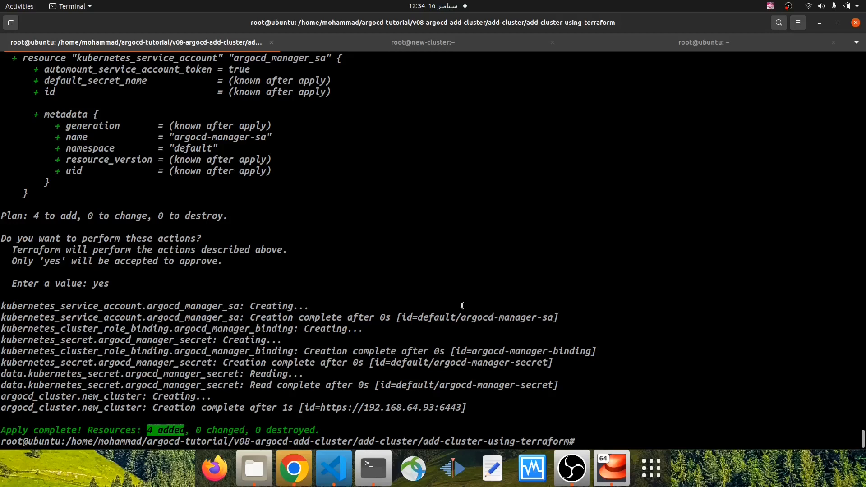
In the new-cluster session, list the service accounts with k get sa and check for argocd-manager-sa
left_click(429, 41)
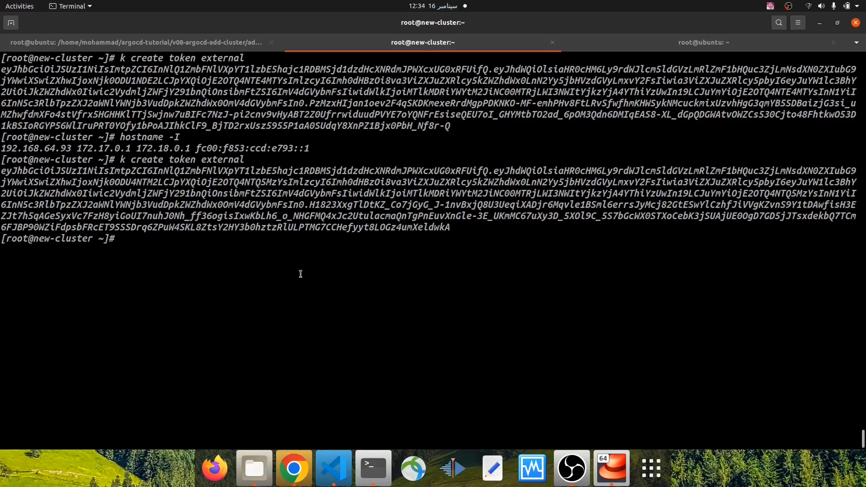
key("ctrl+l")
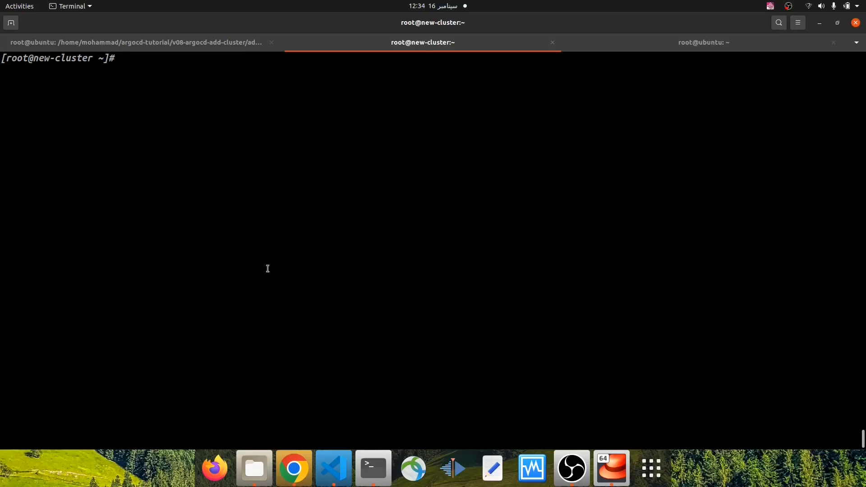
key("Return")
key("Return")
type("k get ")
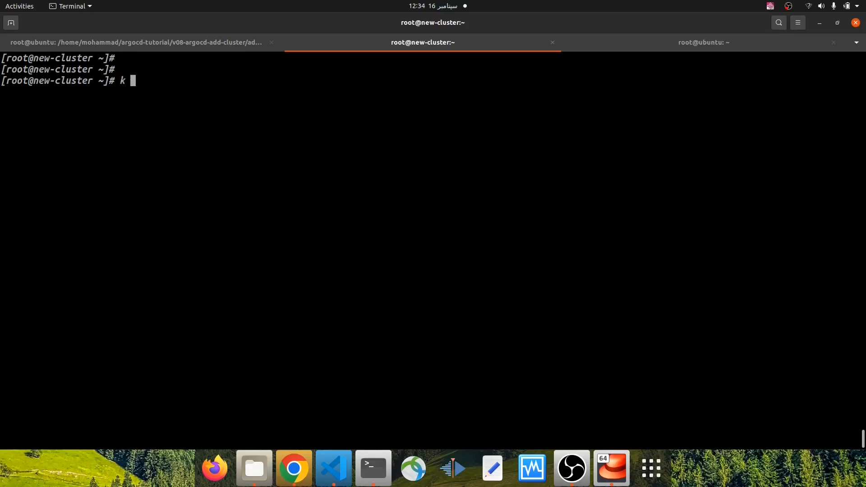
type("sa")
key("Return")
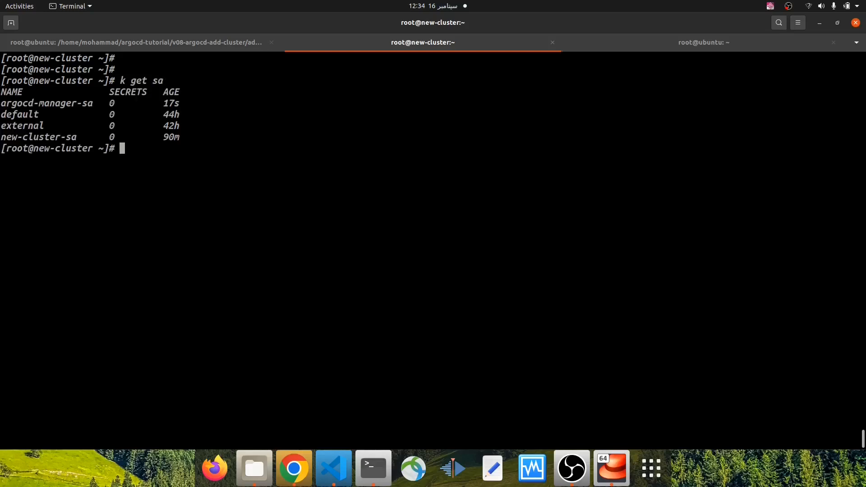
double_click(35, 103)
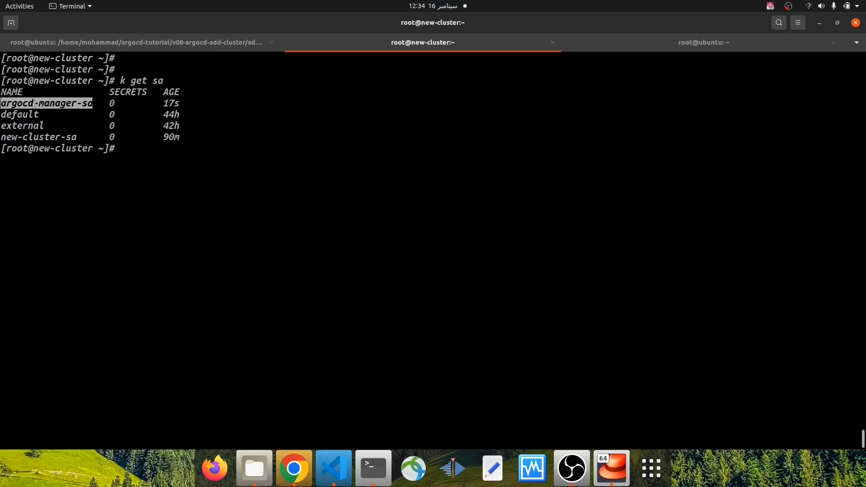
List the new cluster's secrets with k get secret and check argocd-manager-secret's data against its service account
type("k get secret")
key("Return")
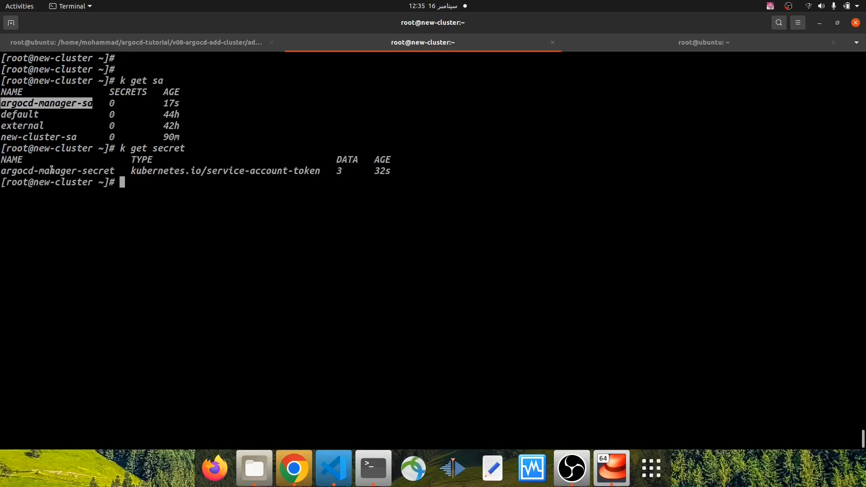
double_click(68, 171)
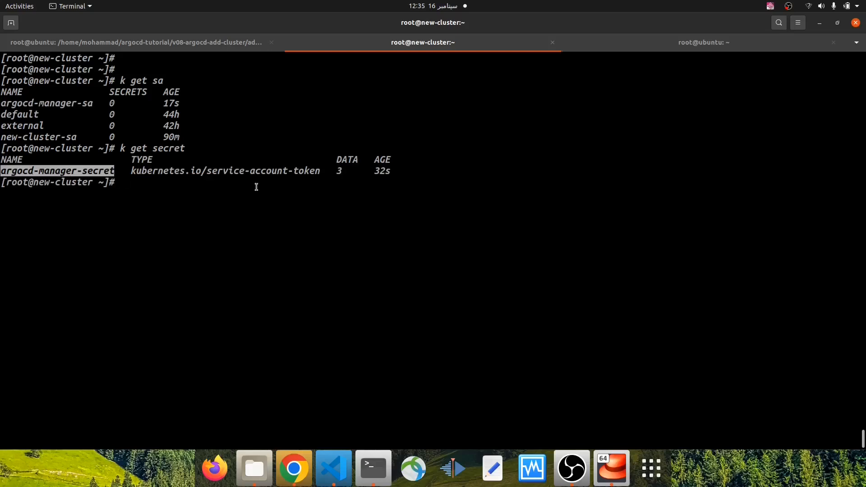
double_click(339, 172)
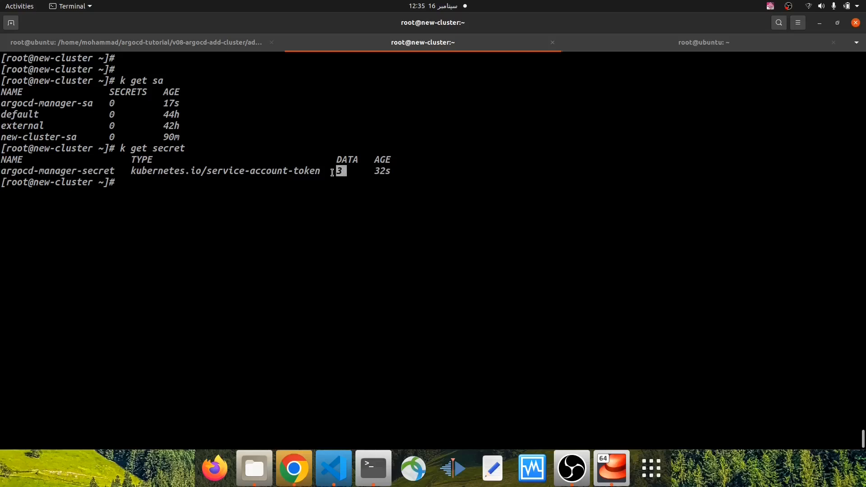
double_click(341, 160)
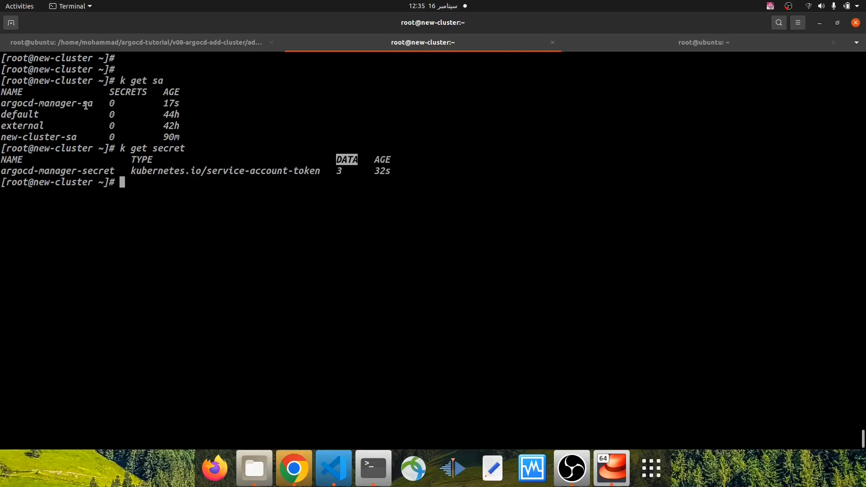
left_click_drag(95, 103, 2, 104)
left_click(120, 230)
Return to the ubuntu session used for Terraform, clear it and change to the home directory with cd
left_click(210, 43)
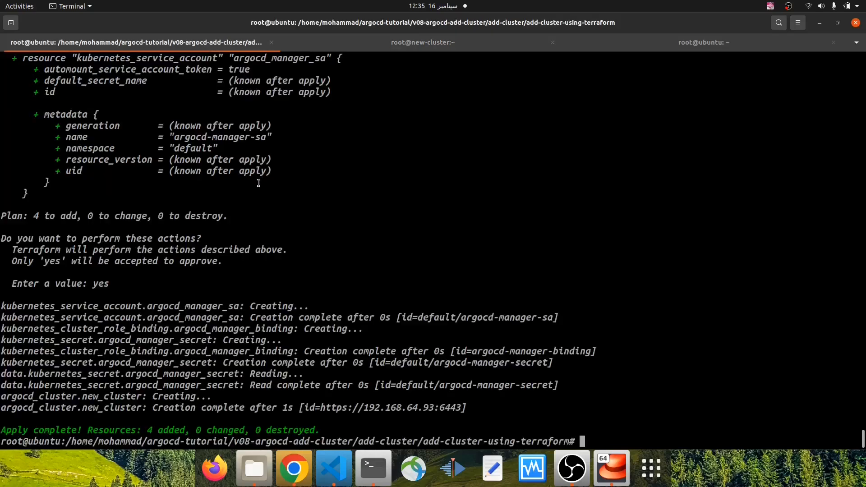
key("ctrl+l")
key("Return")
key("Return")
key("Return")
type("cd")
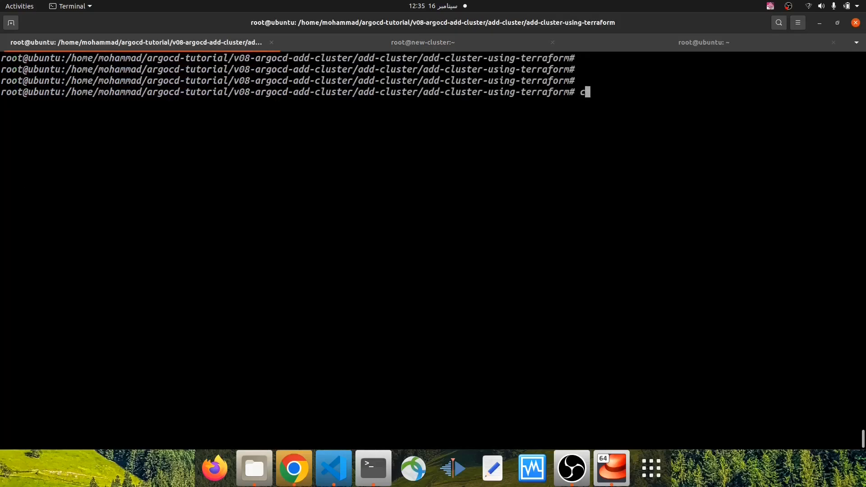
key("Return")
key("Return")
key("Return")
key("Return")
Run argocd cluster list and examine the new cluster's server address, name and status
type("argocd cluster lis")
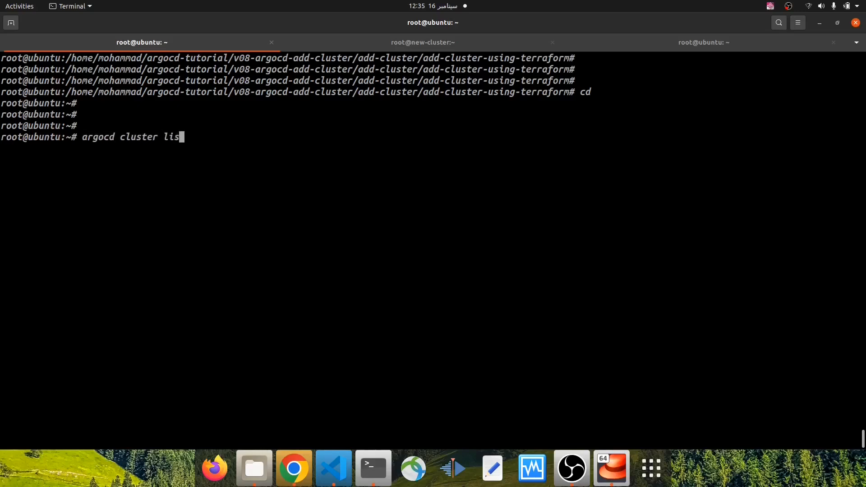
type("t")
key("Return")
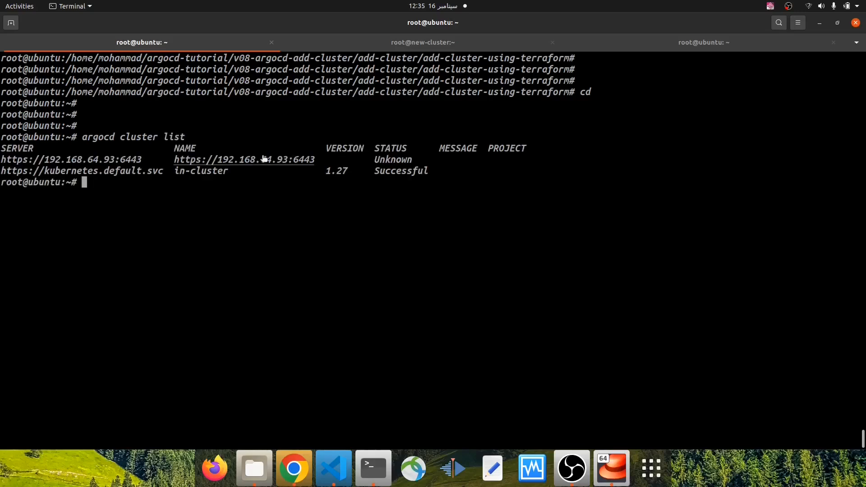
left_click_drag(148, 161, 1, 159)
left_click_drag(174, 160, 513, 160)
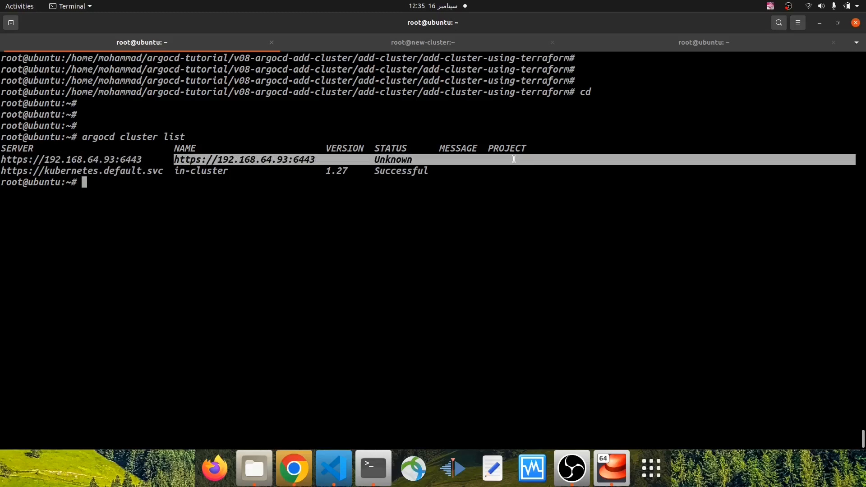
double_click(388, 158)
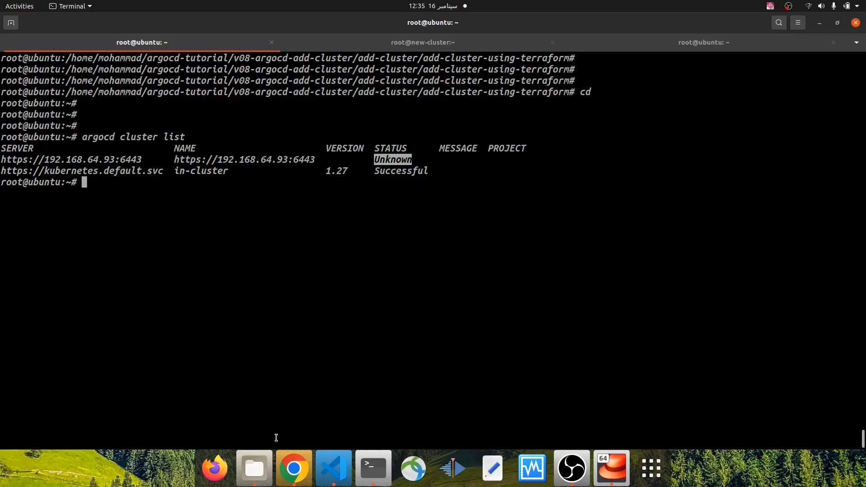
Check the server argument of the argocd_cluster resource in main.tf against the new cluster's server and name in the terminal's cluster list
left_click(333, 468)
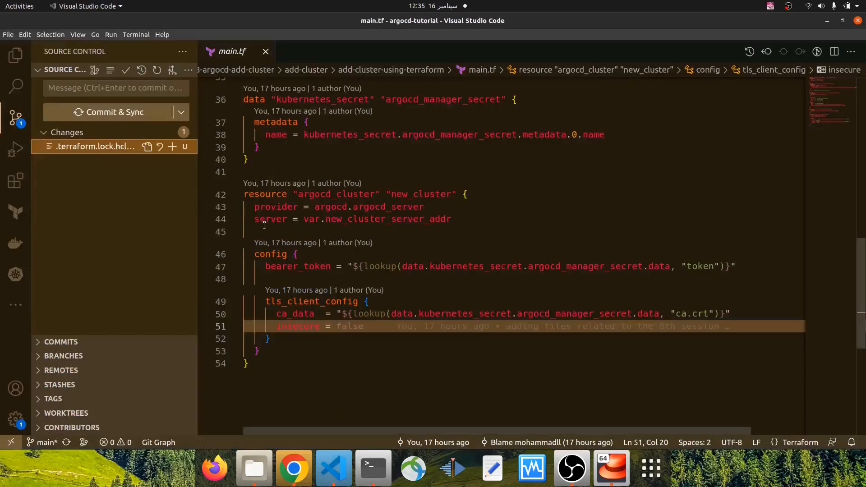
mouse_move(255, 220)
left_click(369, 469)
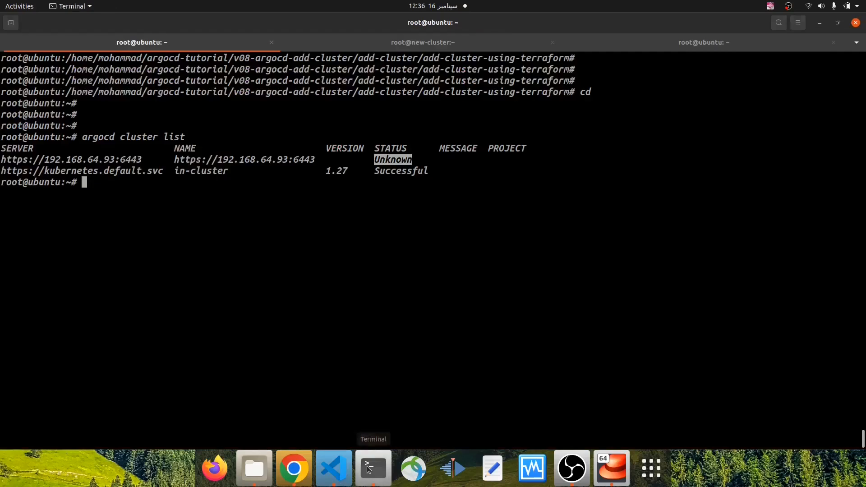
left_click_drag(175, 160, 315, 163)
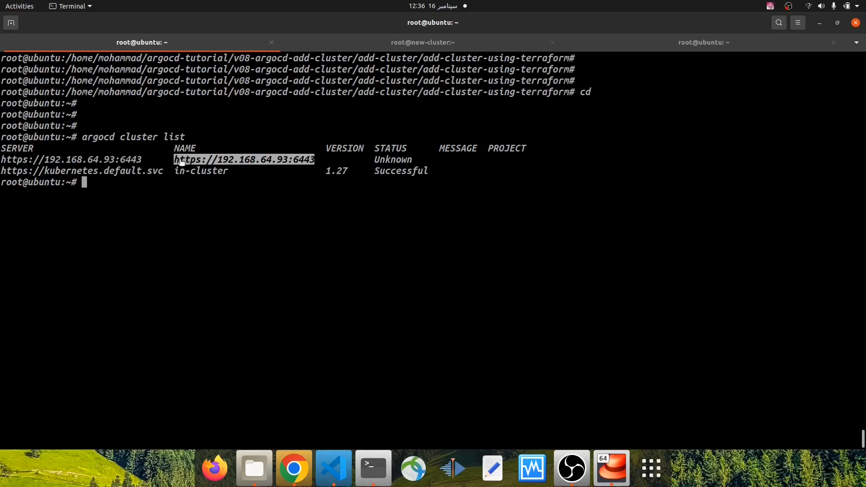
left_click_drag(144, 161, 0, 160)
left_click_drag(172, 158, 314, 161)
key("ctrl+l")
key("Up")
key("Up")
key("Down")
key("Return")
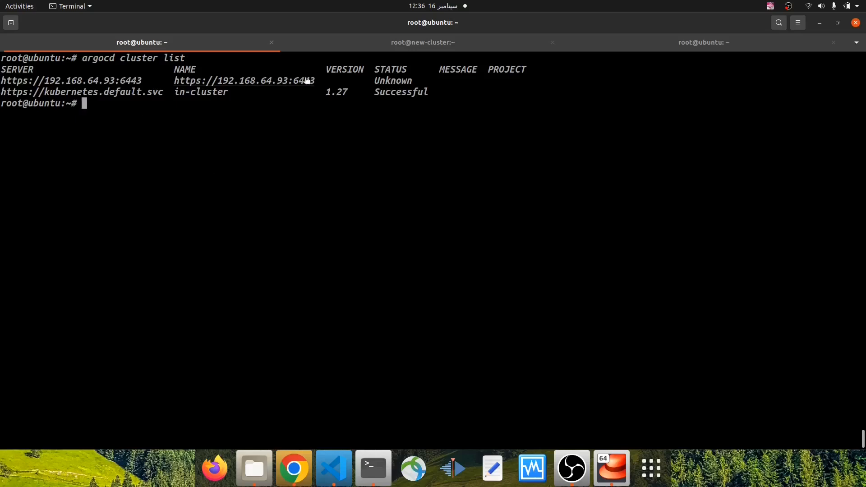
left_click_drag(314, 80, 175, 82)
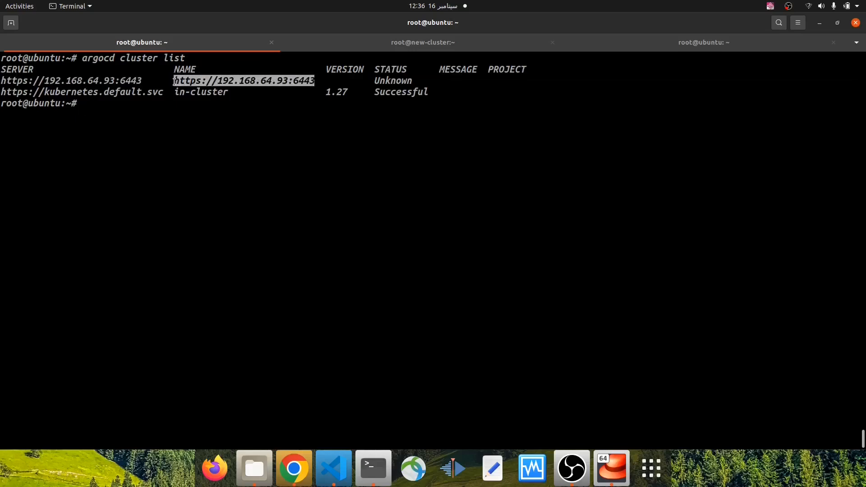
right_click(185, 80)
left_click(207, 109)
type("vim app-2")
key("Return")
type(":q!")
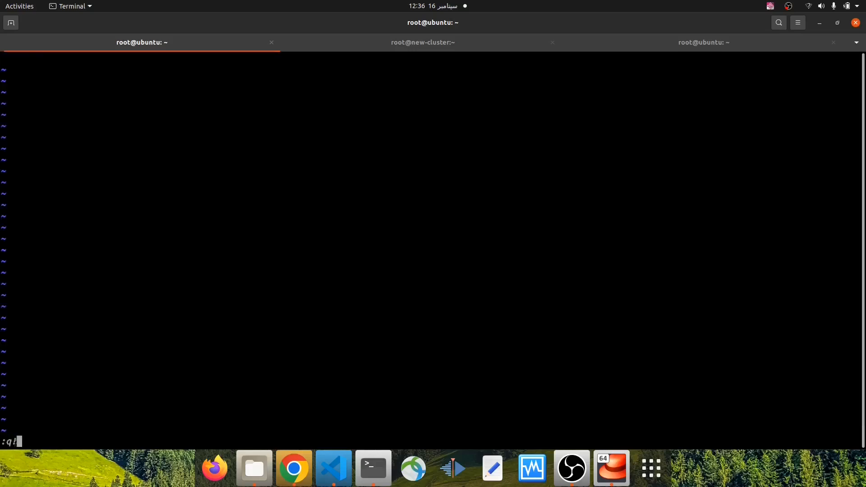
key("Return")
key("Up")
type(".ym")
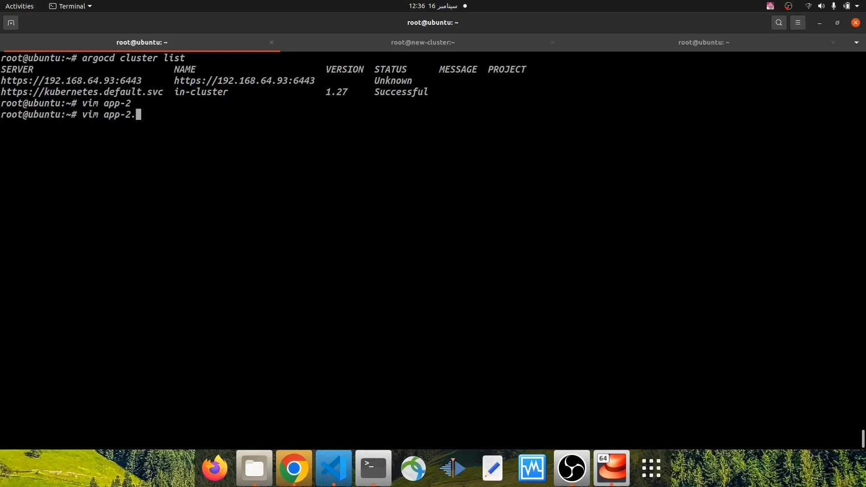
key("BackSpace")
key("BackSpace")
key("BackSpace")
key("BackSpace")
key("BackSpace")
key("BackSpace")
key("BackSpace")
key("BackSpace")
key("BackSpace")
key("BackSpace")
key("BackSpace")
key("BackSpace")
Copy the manifest kind/app-2.yml to kind/app-3.yml with cp
type("cp ap")
key("BackSpace")
key("BackSpace")
type("kind/app")
key("Tab")
type("app-2")
key("BackSpace")
key("BackSpace")
key("BackSpace")
key("BackSpace")
key("BackSpace")
type("kind/app")
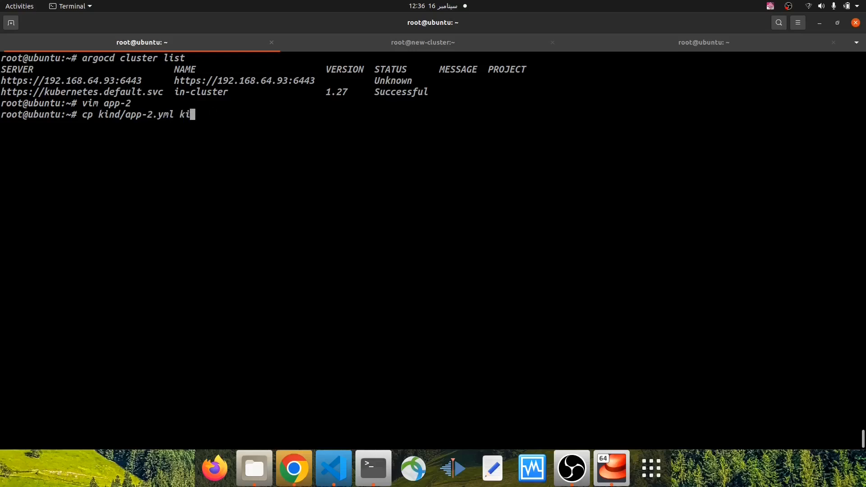
type("-")
key("Tab")
key("Left")
key("Left")
key("Left")
key("Left")
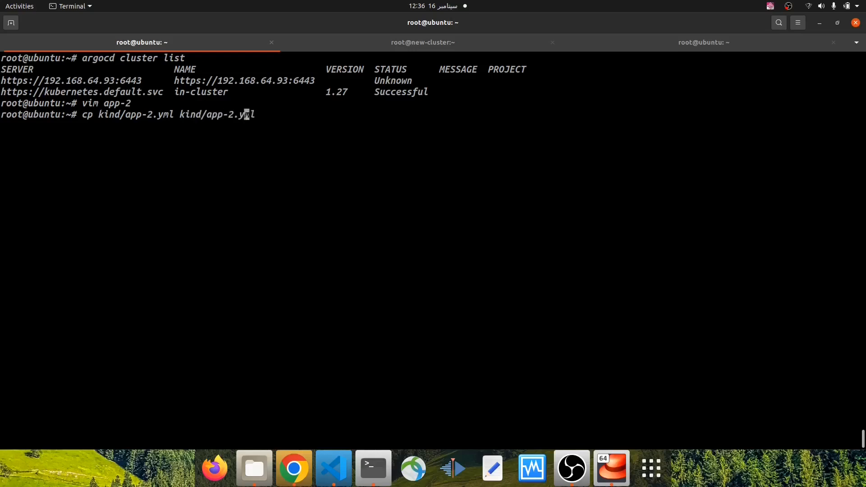
key("BackSpace")
type("3")
key("Return")
Open kind/app-3.yml in vim and set the application's metadata name to new-cluster-application-using-terraform
type("vim kind/app")
type("-3")
key("Tab")
key("Return")
key("Down")
key("Down")
key("Down")
key("shift+a")
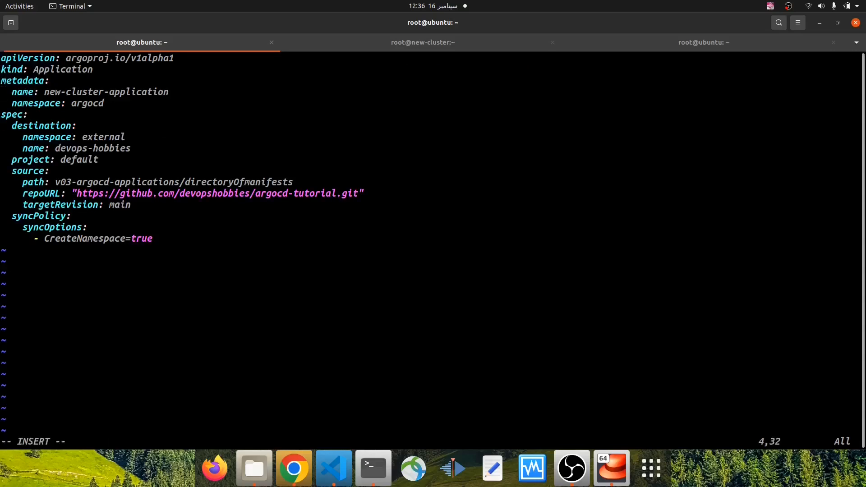
type("-using-terraform")
Set the application's destination namespace to terraform
key("Down")
key("Down")
key("Down")
key("Down")
key("BackSpace")
key("BackSpace")
key("BackSpace")
key("BackSpace")
key("BackSpace")
key("BackSpace")
key("BackSpace")
key("BackSpace")
type("terraform")
key("Down")
key("BackSpace")
key("BackSpace")
key("BackSpace")
key("BackSpace")
key("BackSpace")
key("BackSpace")
key("BackSpace")
key("BackSpace")
key("BackSpace")
key("BackSpace")
key("BackSpace")
key("BackSpace")
key("BackSpace")
key("BackSpace")
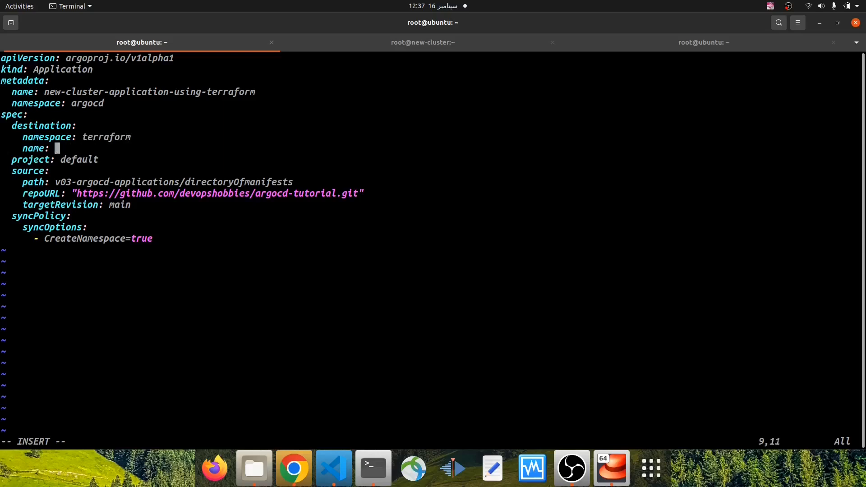
right_click(214, 137)
left_click(237, 164)
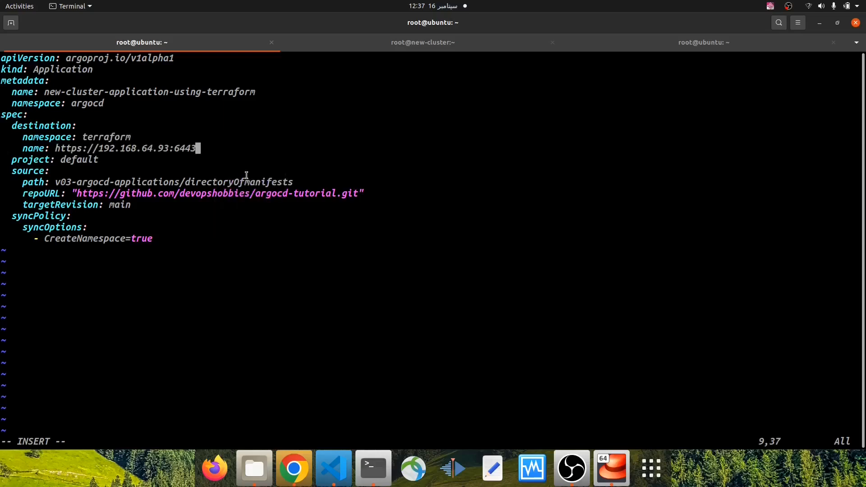
key("Escape")
type(":wq")
key("Return")
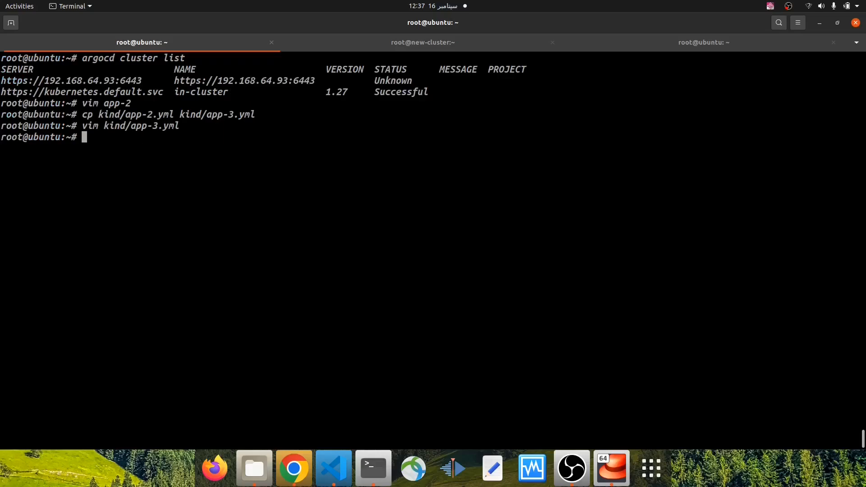
Create the application on the cluster with k apply -f kind/app-3.yml
type("k apply -f kind/app-3.yml")
key("Return")
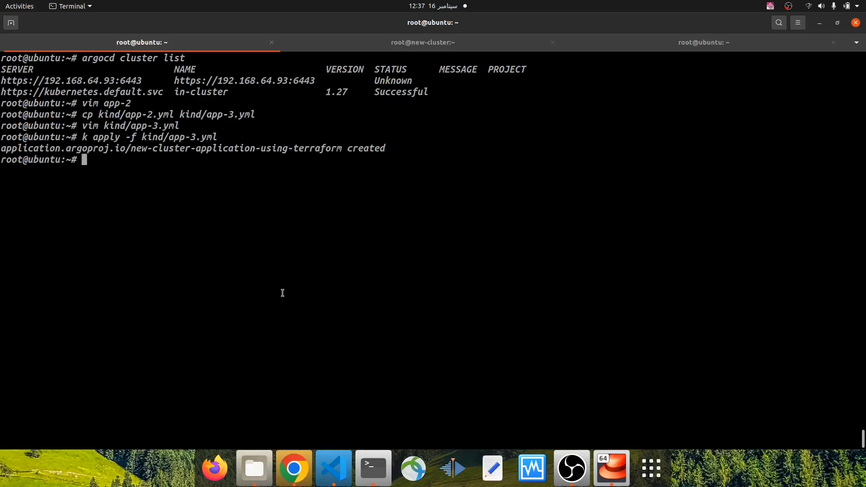
Switch to Argo CD in Chrome, view the new-cluster-application-using-terraform resource tree and check the clusters' connection status in the settings
key("alt+Tab")
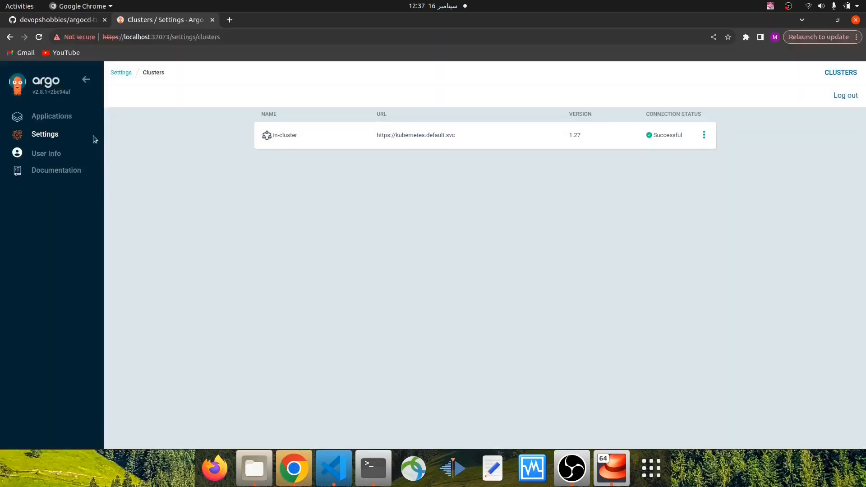
left_click(51, 118)
left_click(205, 239)
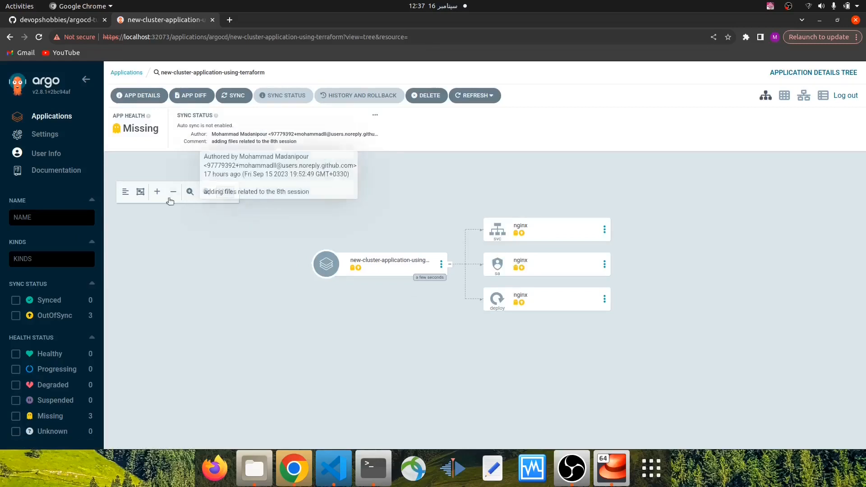
right_click(51, 138)
left_click(67, 139)
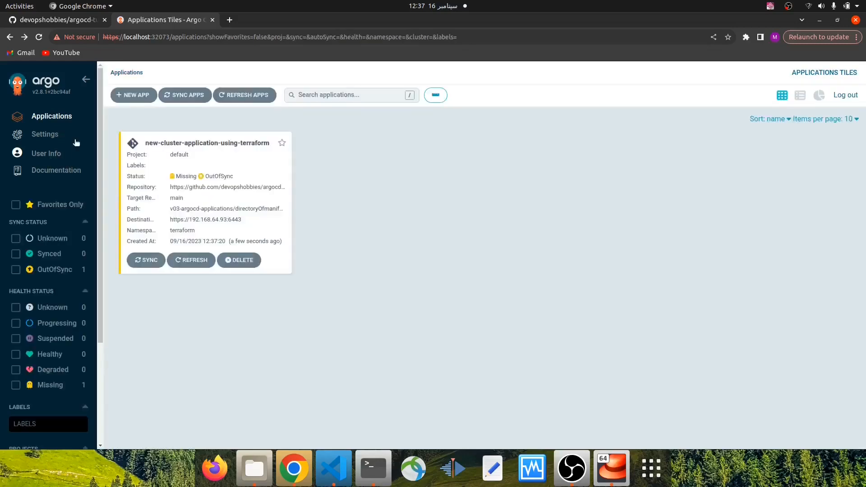
left_click(50, 135)
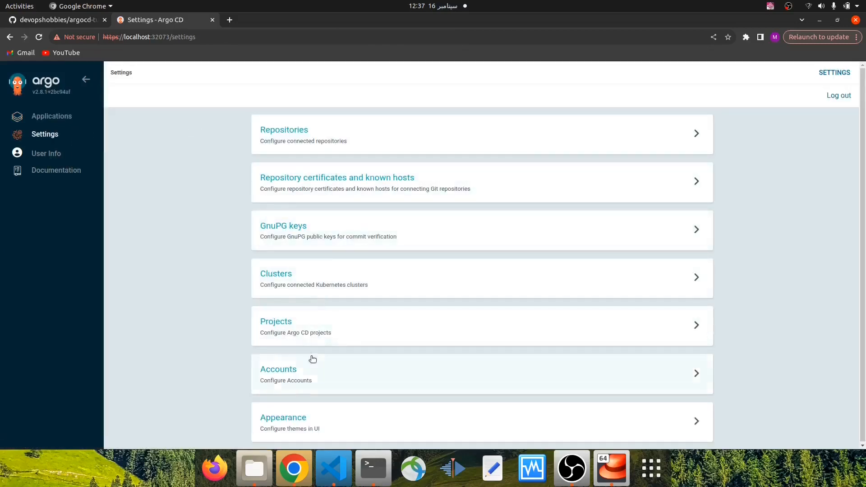
left_click(283, 274)
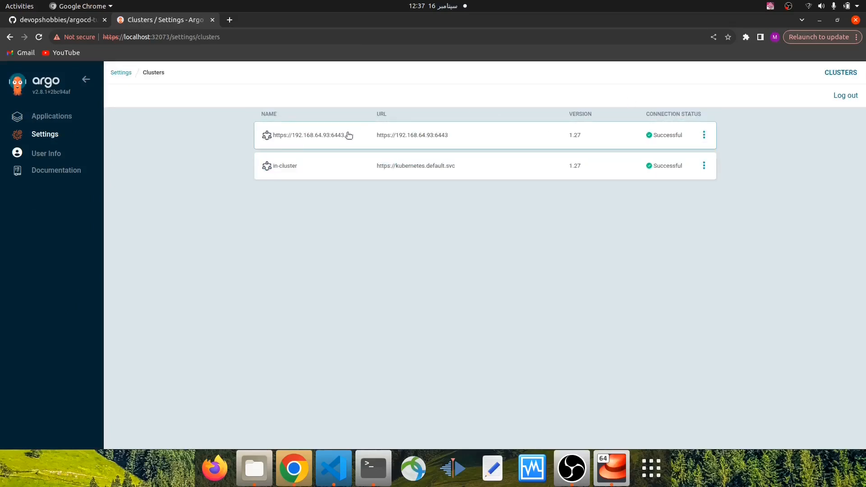
Open the new-cluster-application-using-terraform application and synchronize it with the default options
left_click(65, 120)
left_click(260, 181)
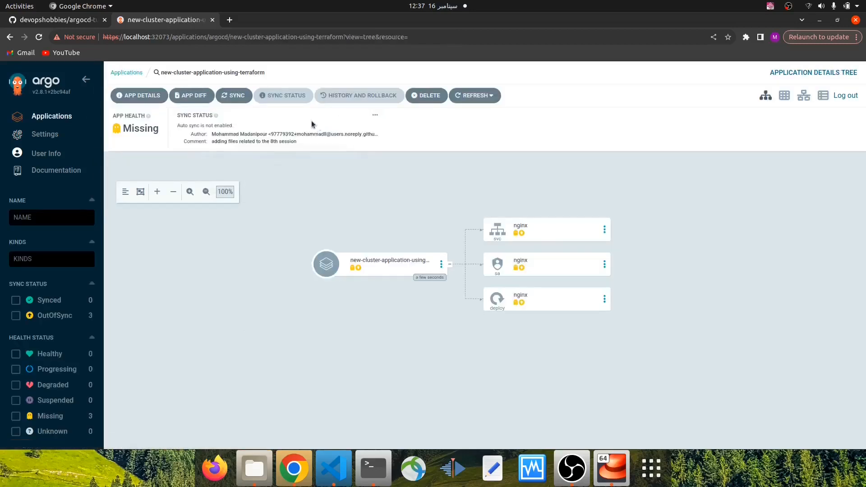
left_click(233, 95)
left_click(641, 72)
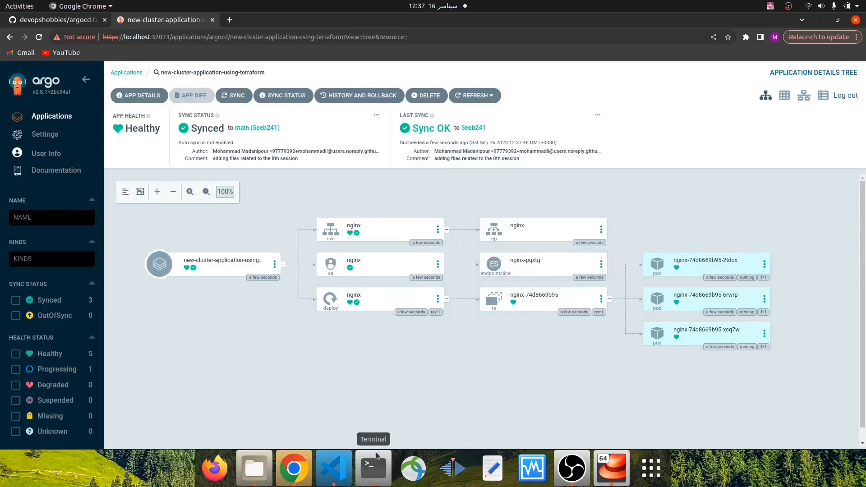
In the terminal's new-cluster session, list everything in the terraform namespace with k get all -n terraform
left_click(374, 467)
left_click(387, 43)
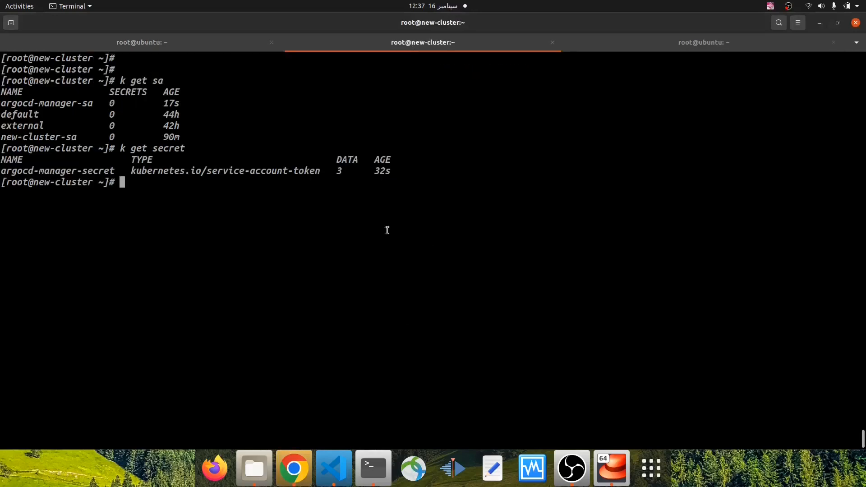
key("Return")
key("Return")
key("Return")
type("k get ")
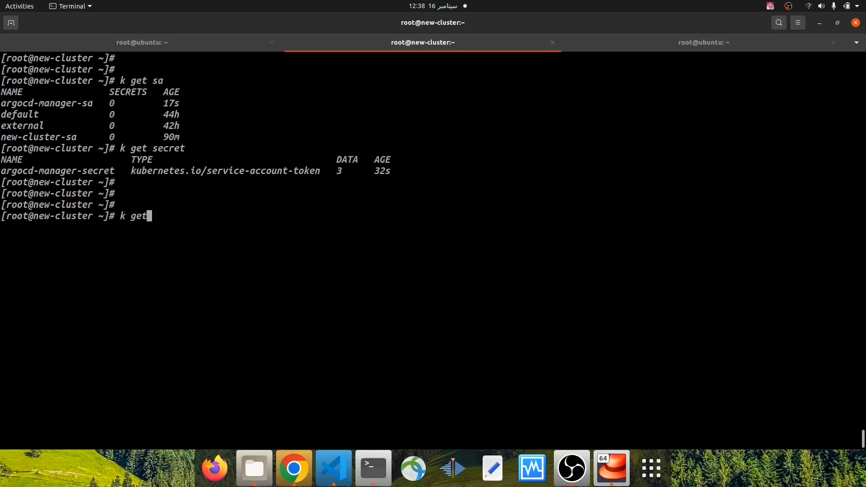
type("all -n terraform")
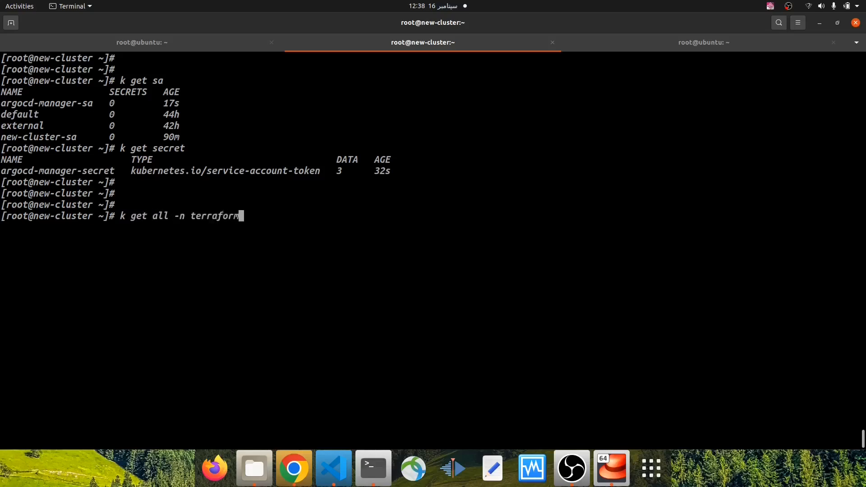
key("Return")
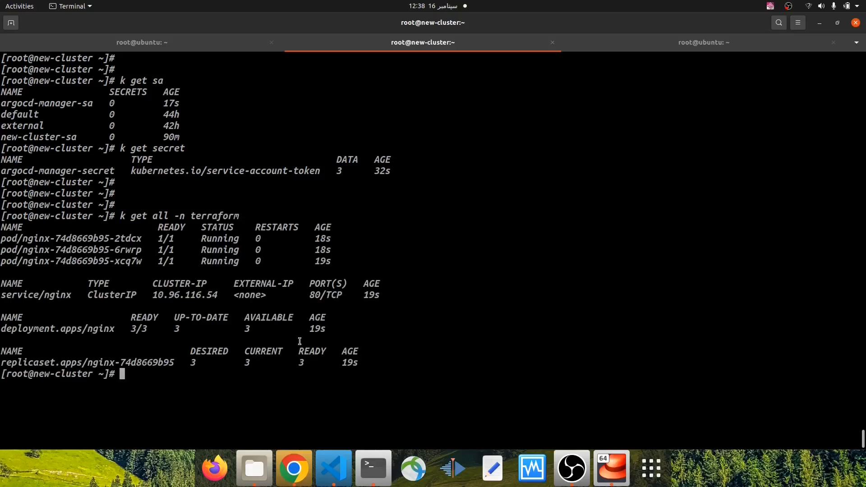
Examine the nginx pods, service, deployment and replica set listed for the terraform namespace, then clear the terminal
left_click_drag(360, 362, 1, 239)
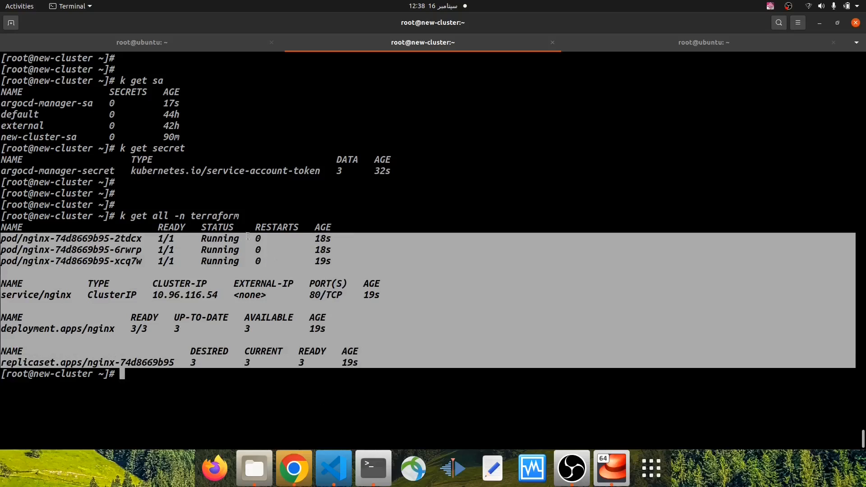
left_click_drag(195, 216, 264, 219)
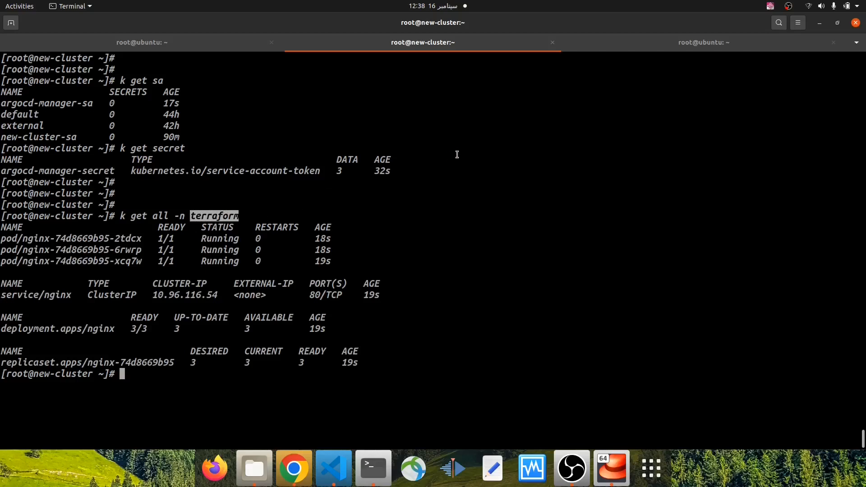
key("ctrl+l")
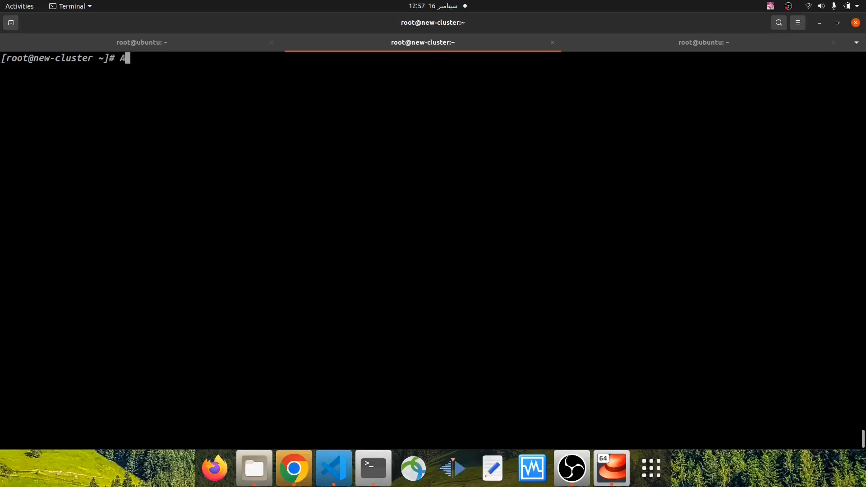
key("BackSpace")
Switch to Visual Studio Code and open helm.yml from v08-argocd-add-cluster/tracking-strategies
left_click(334, 469)
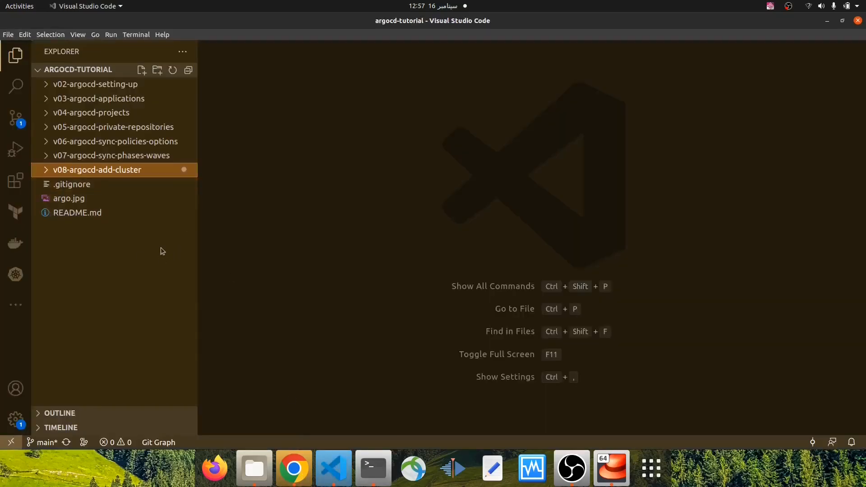
left_click(46, 170)
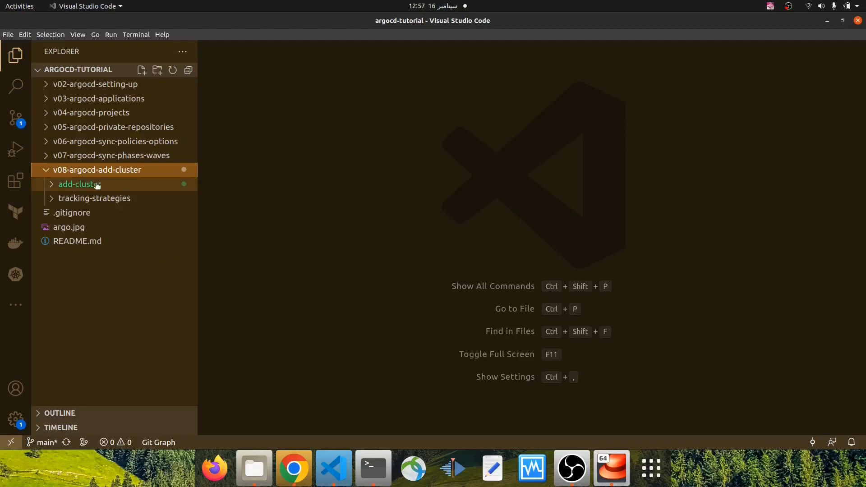
left_click(51, 199)
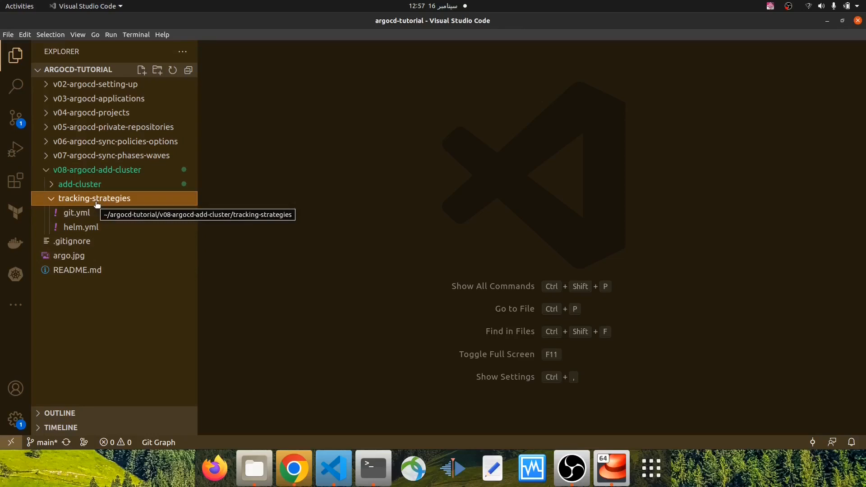
left_click(99, 228)
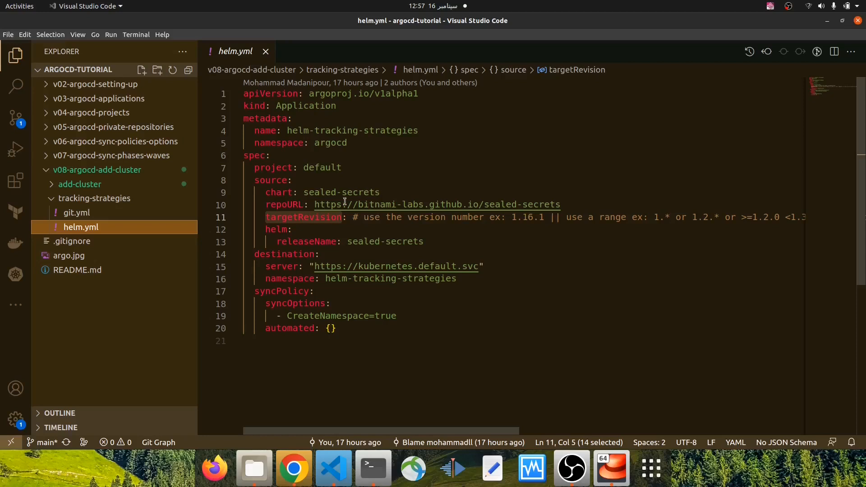
Examine the repoURL, chart and targetRevision fields of the Helm application's source in helm.yml
left_click_drag(314, 205, 561, 205)
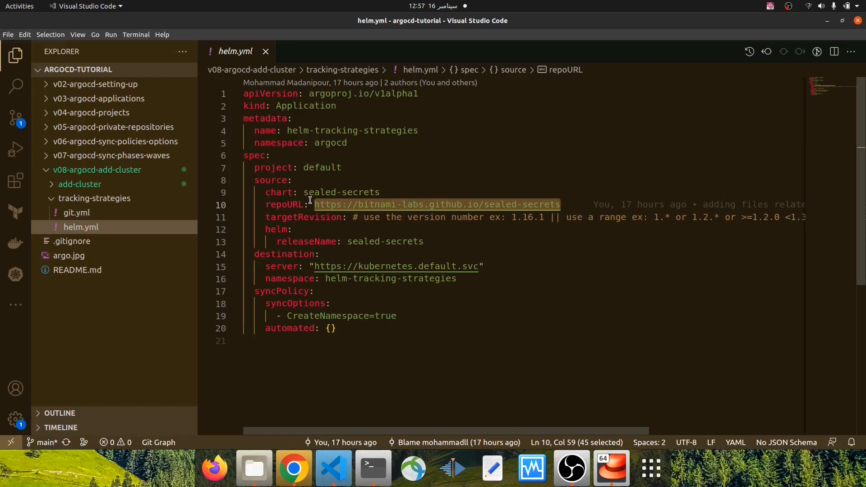
left_click_drag(304, 193, 382, 192)
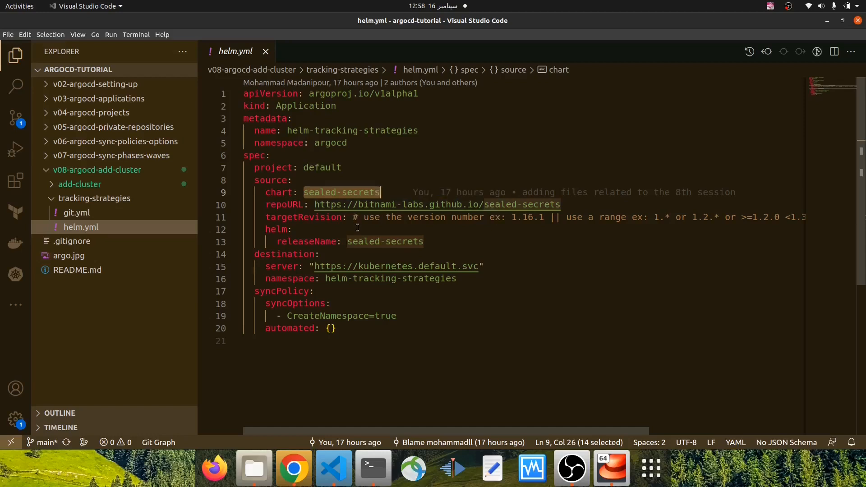
left_click_drag(264, 217, 343, 217)
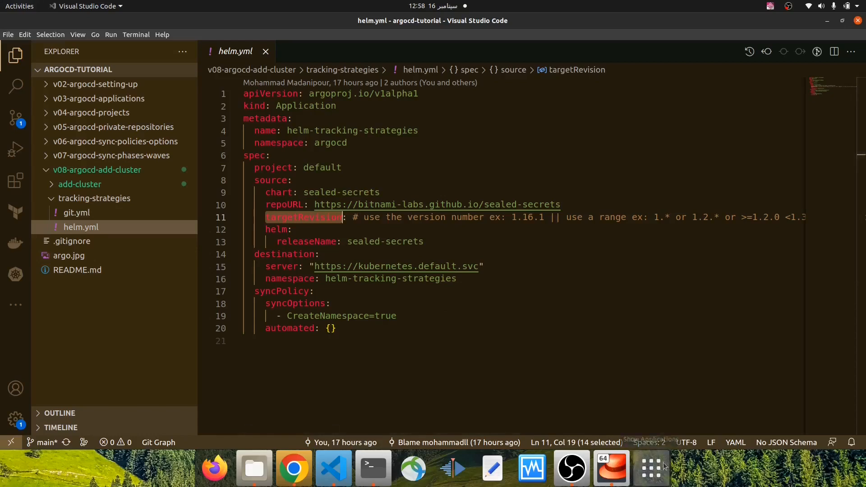
Open the gedit text editor and write the heading HELM on the first line of a blank document
key("super")
type("gedit")
key("Return")
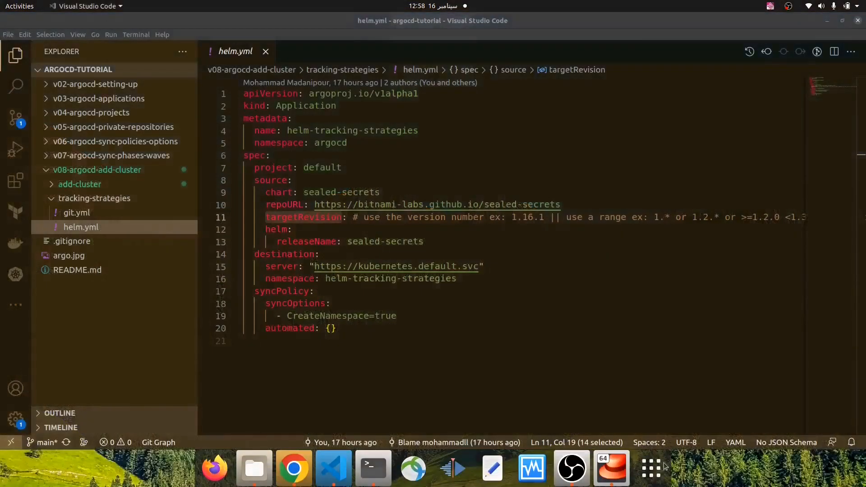
type("HELM")
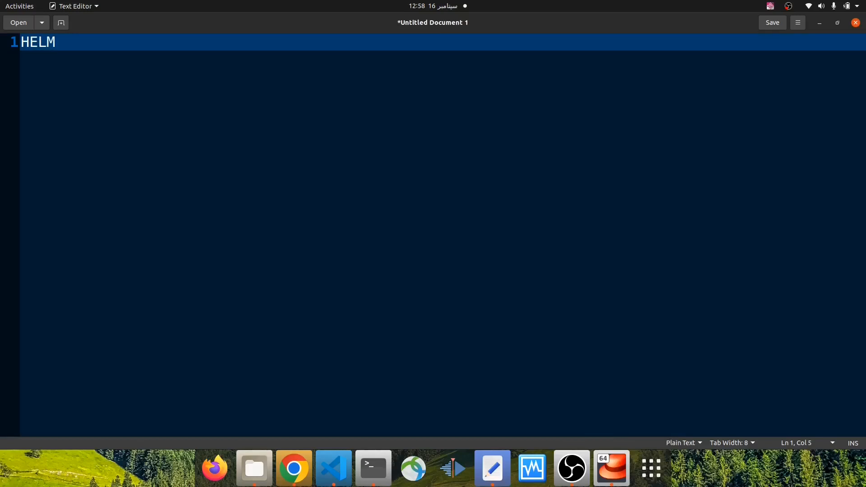
key("Return")
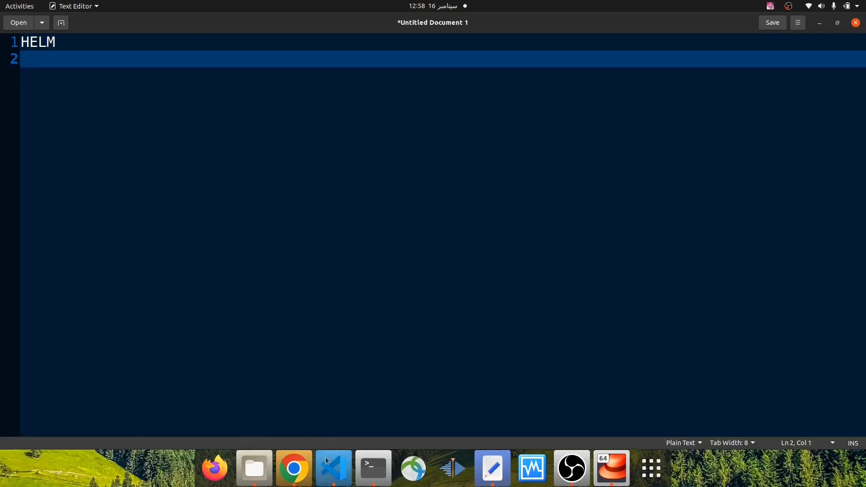
Switch to Visual Studio Code and examine the version number example, chart name and repoURL in helm.yml
left_click(333, 469)
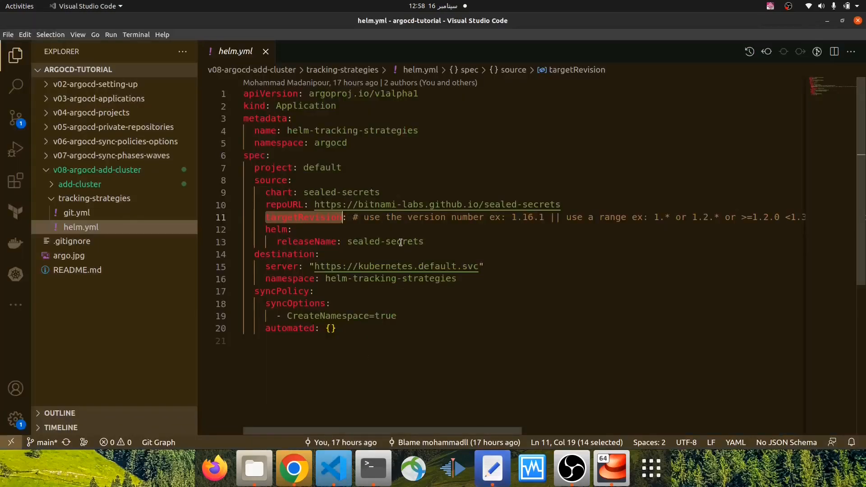
left_click_drag(512, 218, 542, 217)
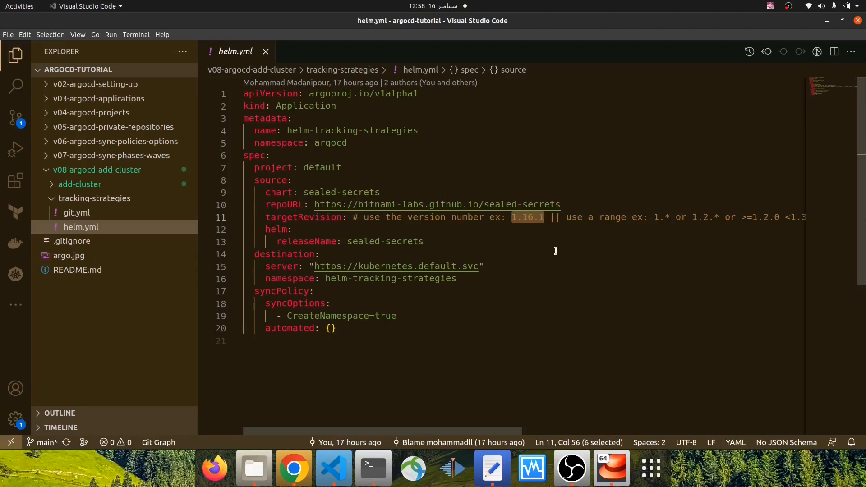
left_click_drag(303, 192, 382, 193)
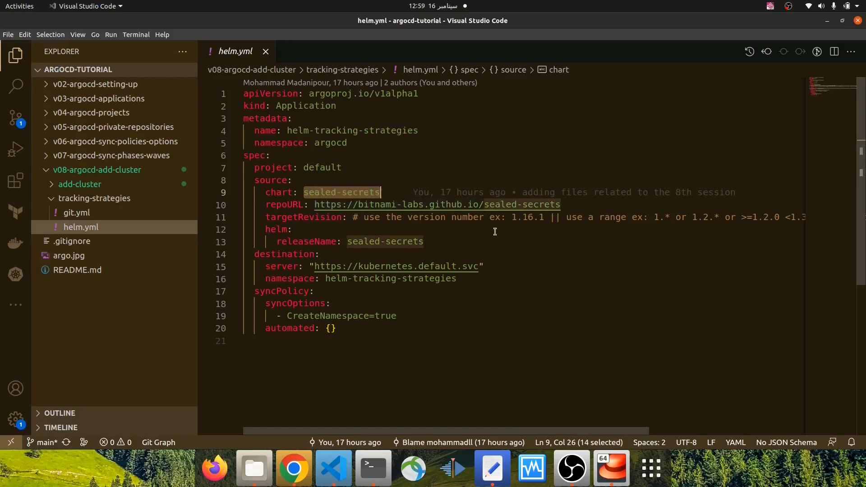
left_click_drag(512, 217, 544, 218)
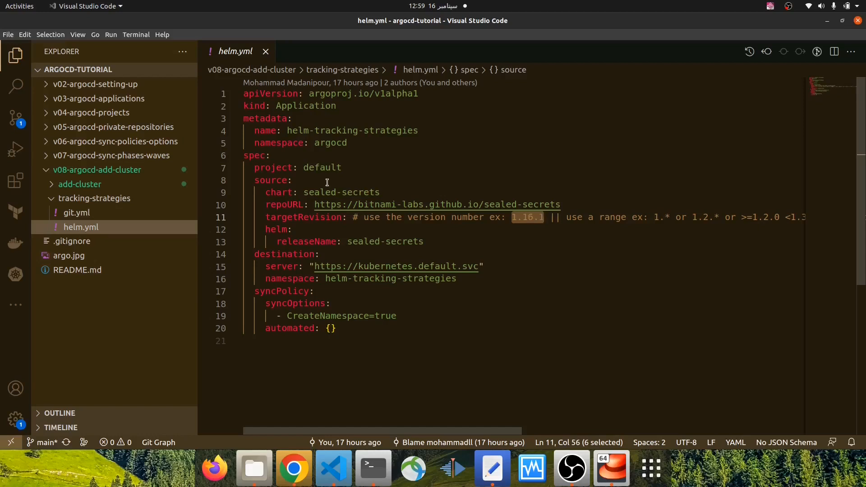
left_click_drag(304, 193, 375, 193)
left_click_drag(314, 205, 560, 206)
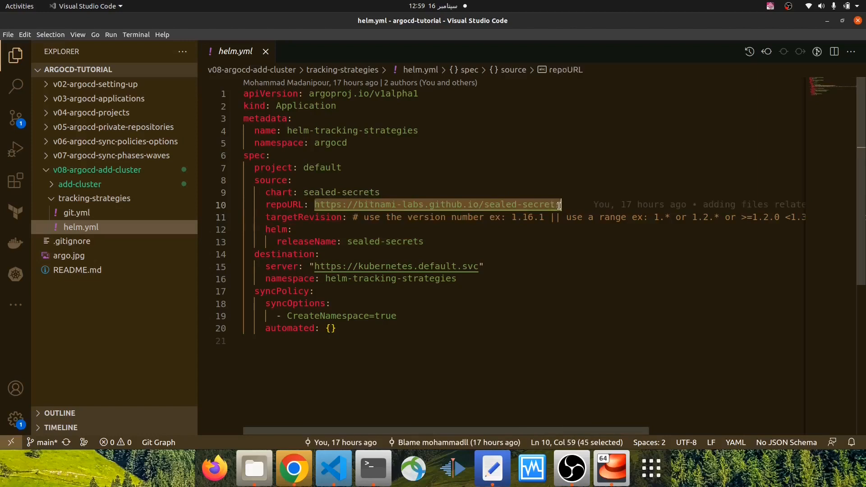
Switch back to the text editor and add the line "SPECIFIC VERSION: 1.16.1" below HELM
left_click(493, 468)
type("SPECIFIC VERSION: ")
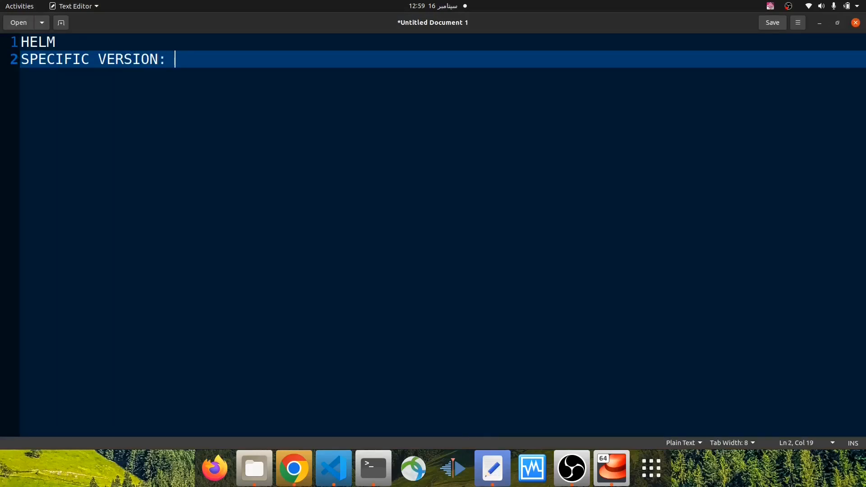
type("1.16.1")
key("Return")
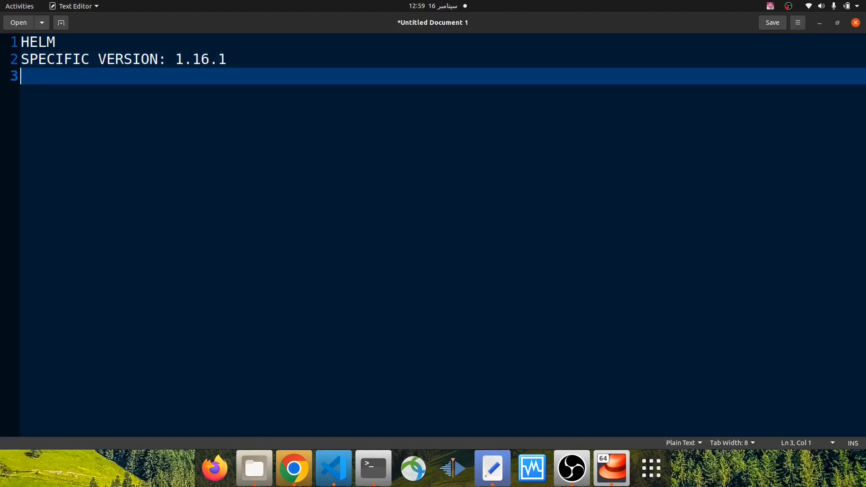
Insert the word CHART before VERSION so the second line reads "SPECIFIC CHART VERSION: 1.16.1"
key("Up")
key("Right")
key("Right")
key("Right")
key("Right")
key("Right")
key("Right")
key("Right")
key("Right")
key("Right")
type("CHART")
key("Right")
key("Right")
key("Right")
key("Right")
key("Right")
key("Right")
key("Right")
key("Right")
key("Right")
key("Right")
key("Right")
key("Right")
key("Right")
key("Right")
key("Right")
key("Right")
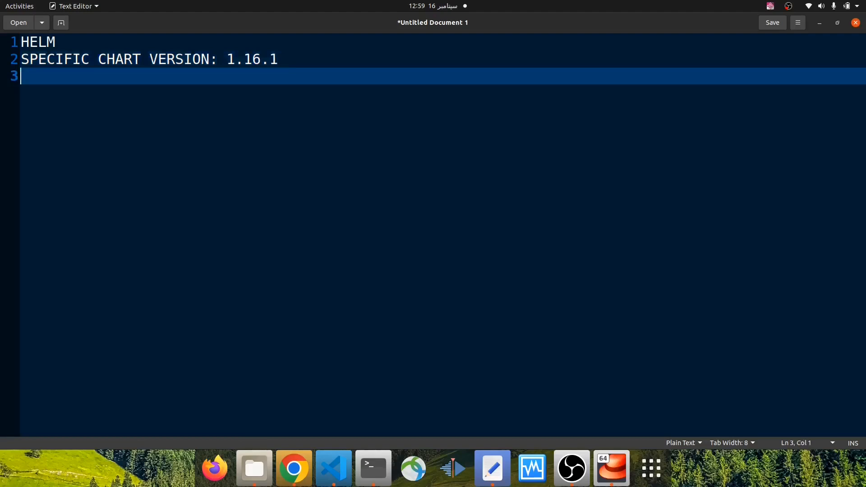
Check the range examples in helm.yml's targetRevision comment and write "USE A RANGE: 1.*" on line 3 of the text editor notes
left_click(333, 468)
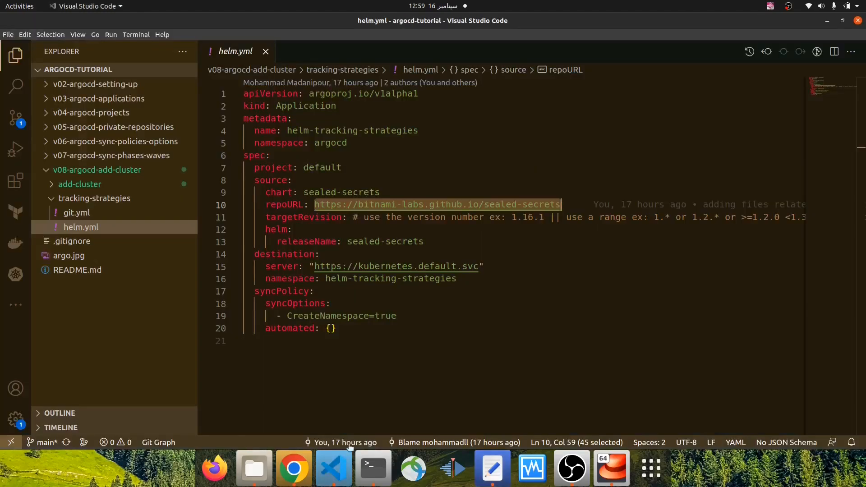
left_click_drag(498, 427, 566, 427)
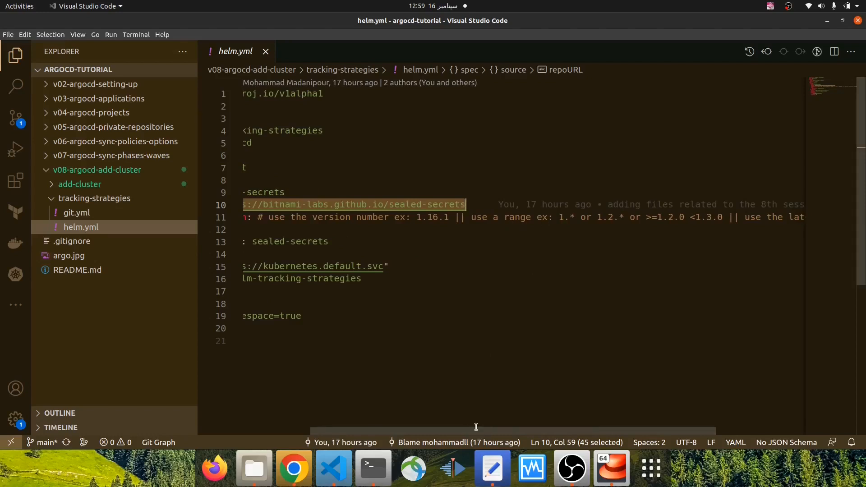
left_click(492, 468)
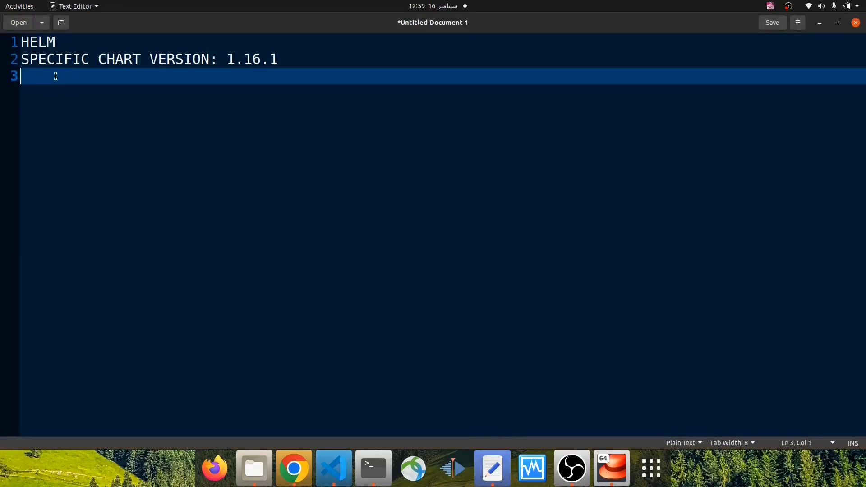
type("USE A RA")
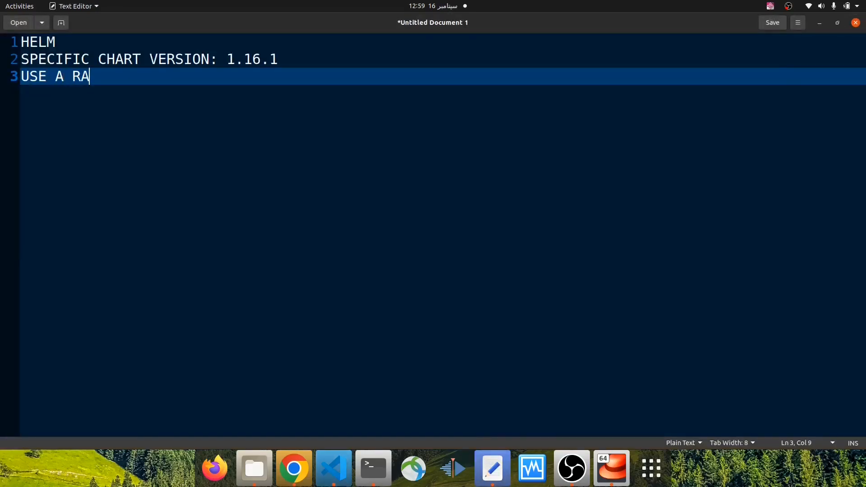
type("NGE:")
type("1")
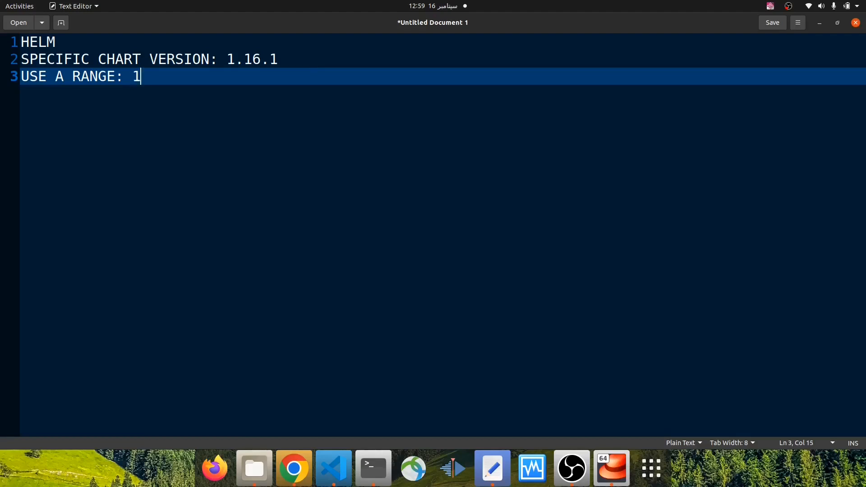
type(".* == >")
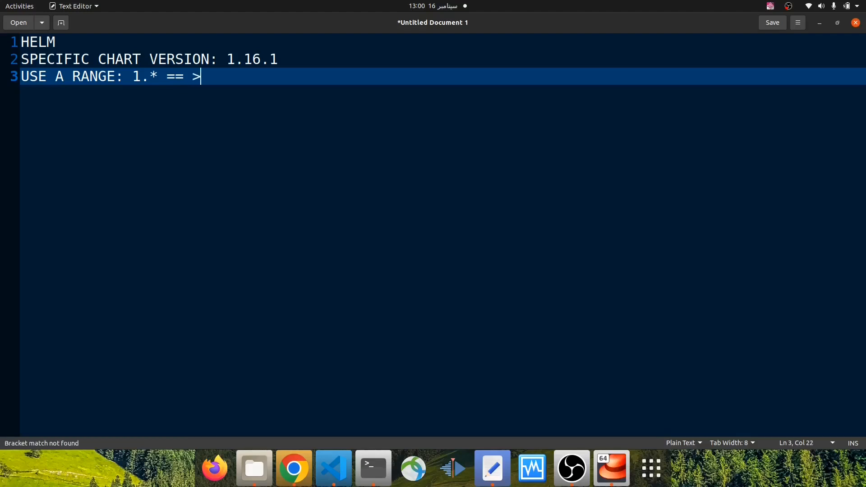
Complete the 1.* range example with its equivalent "== >=1.0.0 <2.0.0"
type("=")
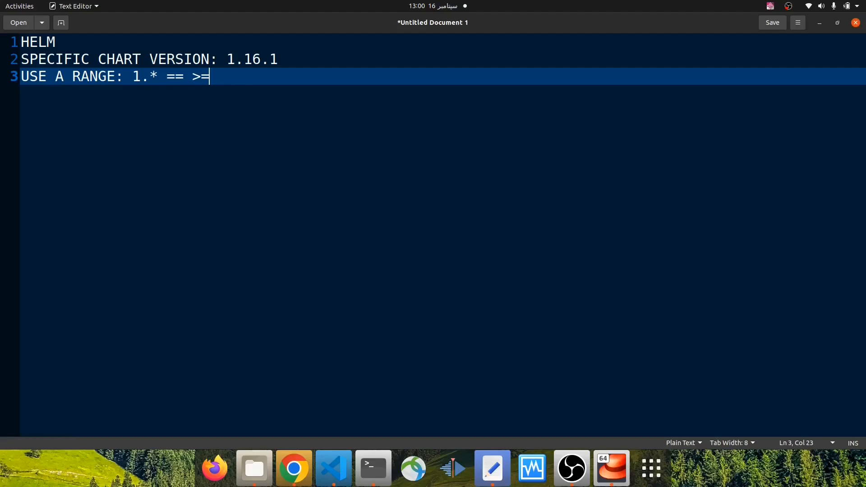
type("1.0.0 <")
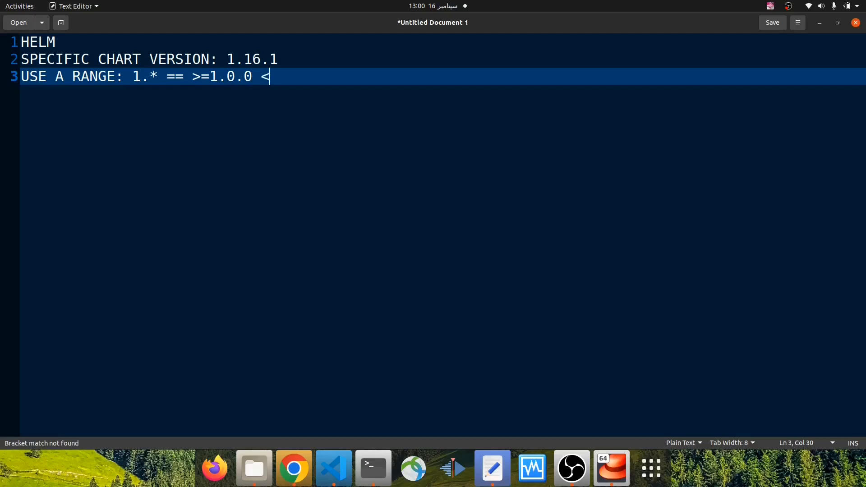
type("2.")
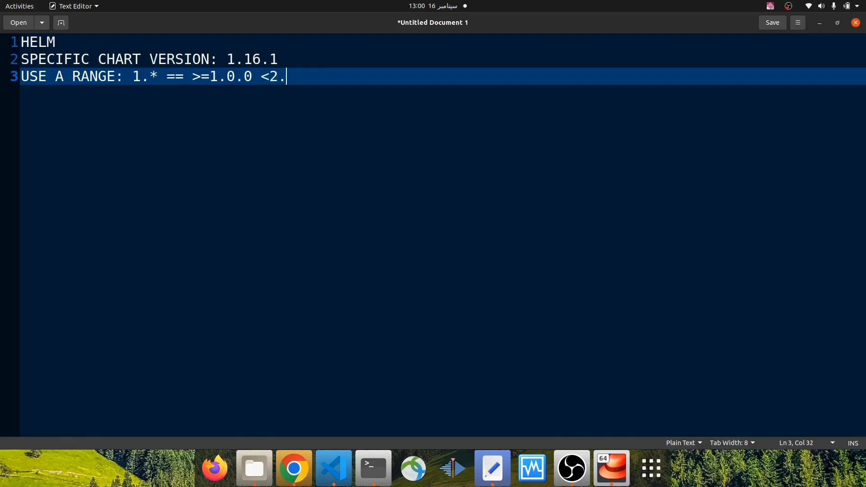
type("0.0")
left_click(132, 77)
left_click_drag(132, 76, 319, 77)
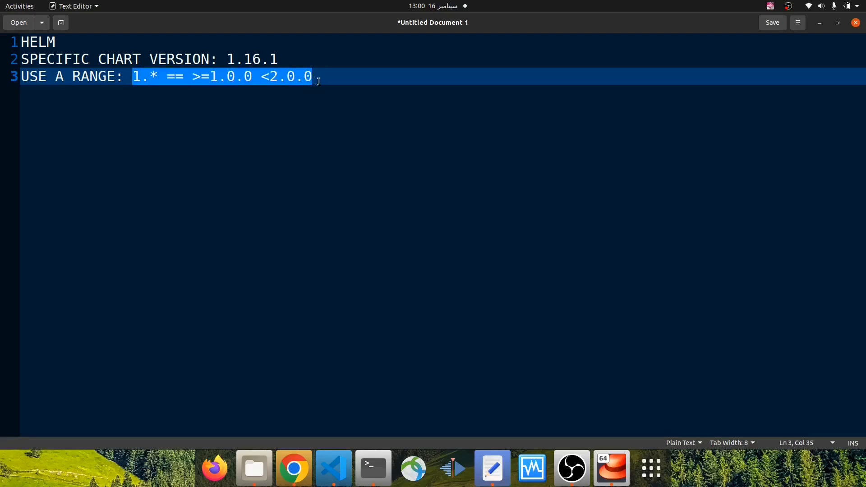
left_click(326, 77)
Append a second range example, "|| 1.2.*", to the USE A RANGE line
type("<2.0.0  ")
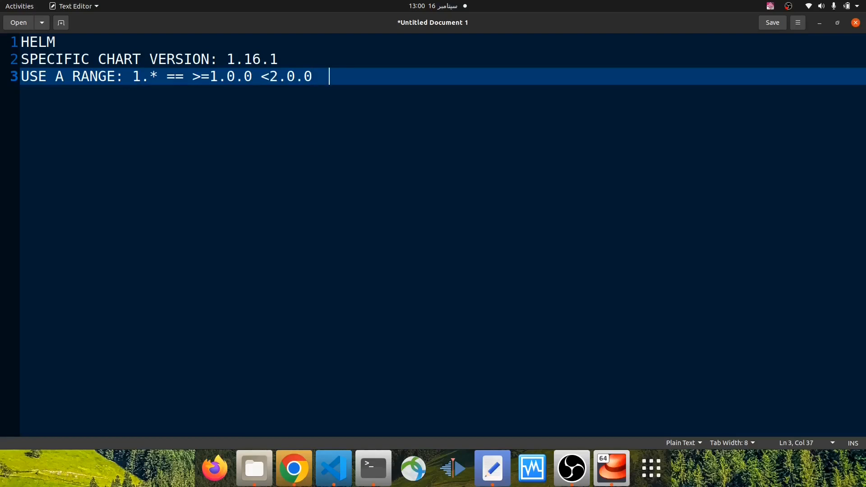
type("|| 1.2.* == >")
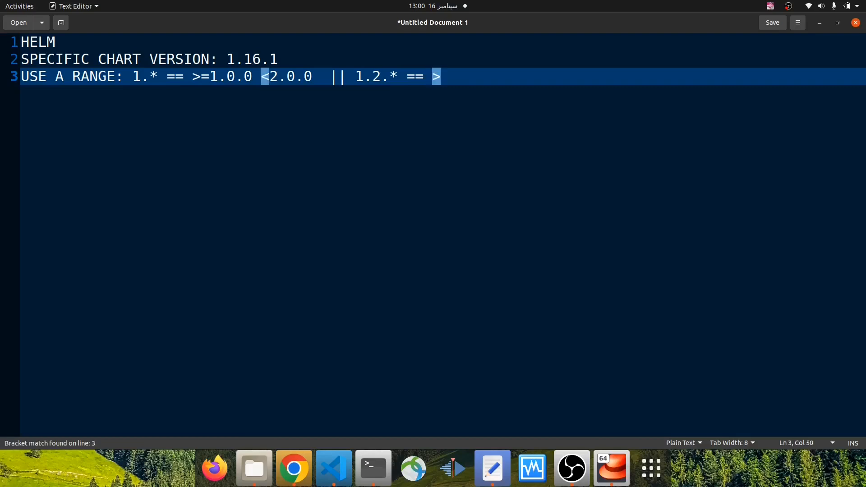
type("=1.2.0")
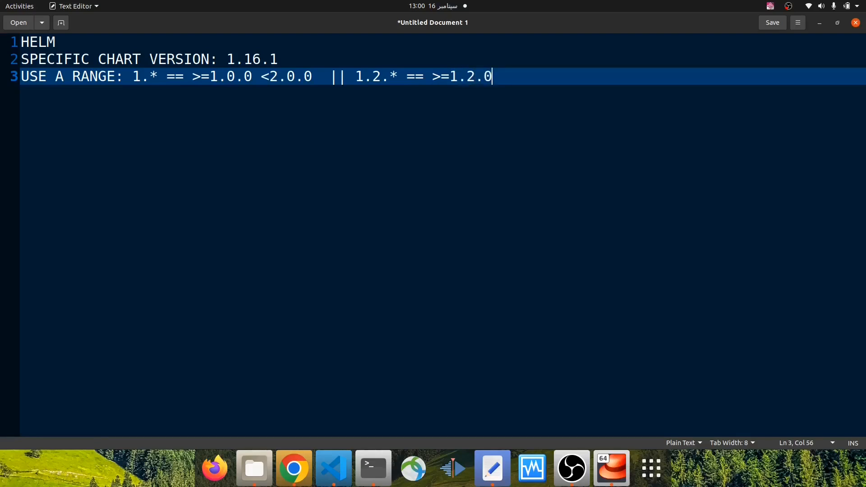
type(" <1.3.0")
Complete the 1.2.* range example with its equivalent "== >=1.2.0 <1.3.0"
left_click_drag(363, 76, 519, 76)
left_click_drag(355, 76, 554, 77)
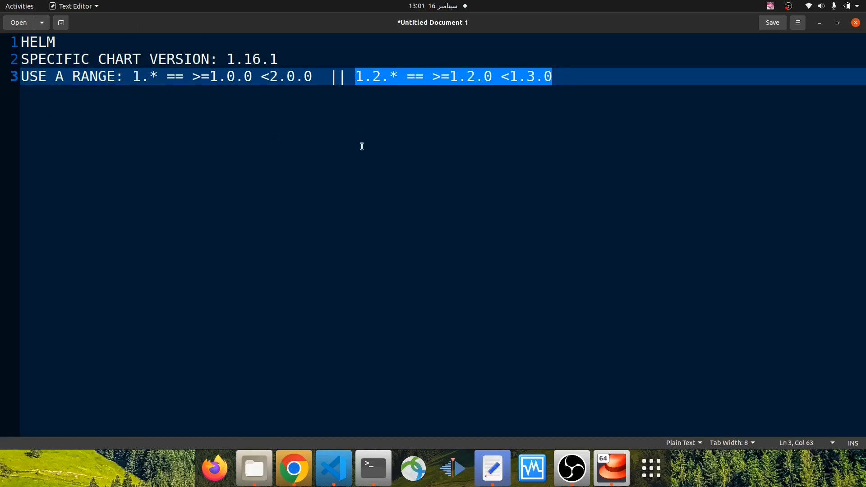
left_click(557, 75)
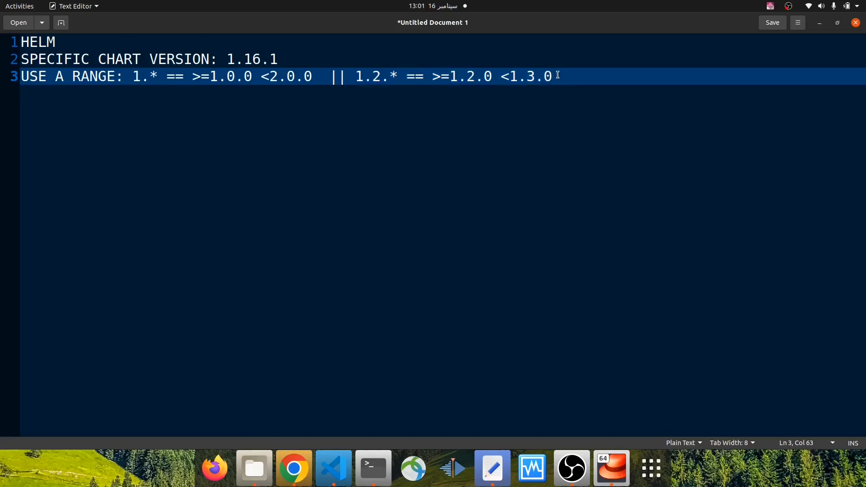
Check helm.yml again and add the line "LATEST VERSION: '*'" below the range line in the text editor notes
key("Return")
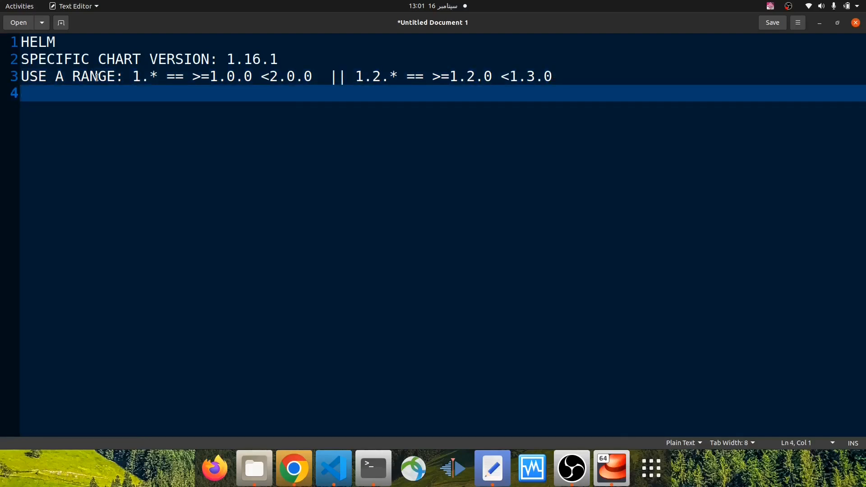
left_click(328, 470)
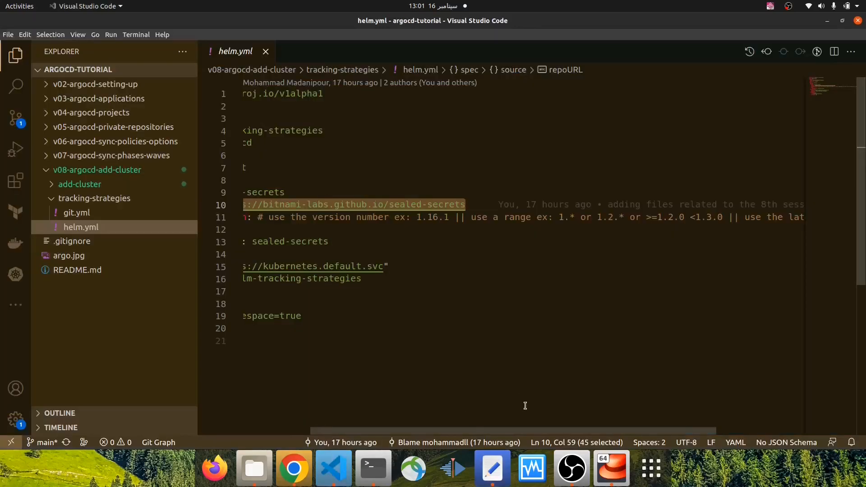
key("alt+Tab")
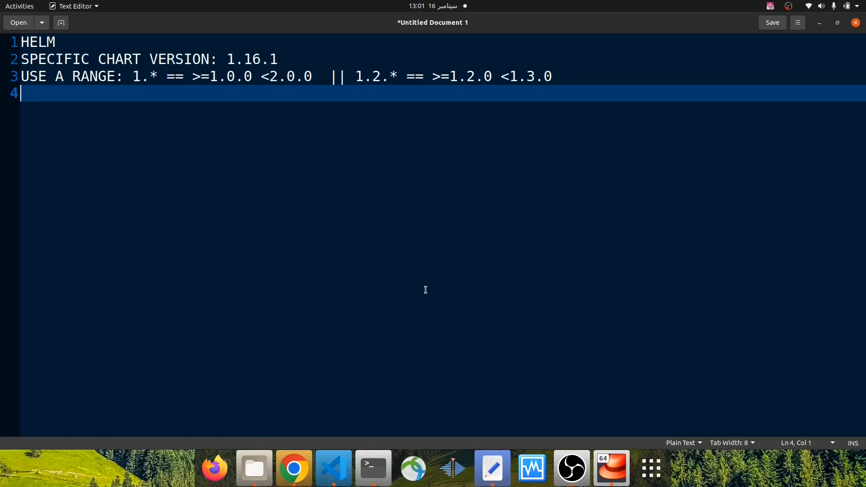
type("LATEST VERSION: ")
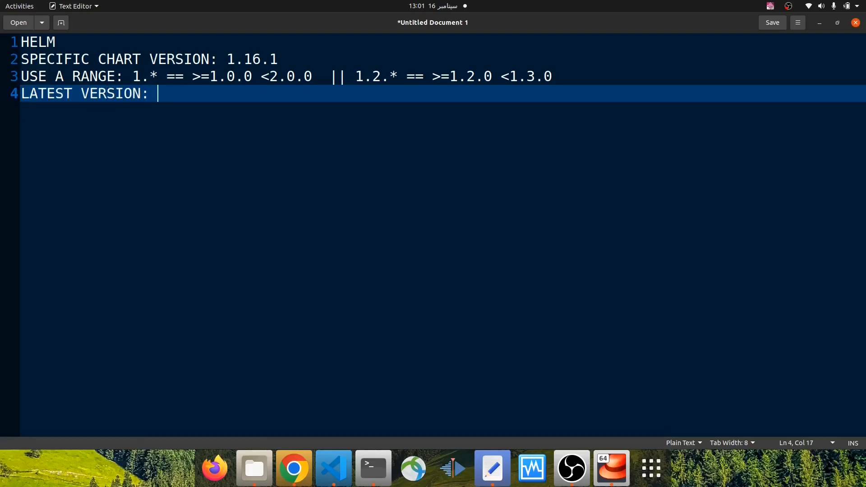
type("'*")
Compare the '*' latest-version wildcard with the 1.* range and review the three Helm strategies in the notes
left_click_drag(165, 92, 176, 91)
left_click_drag(132, 76, 158, 76)
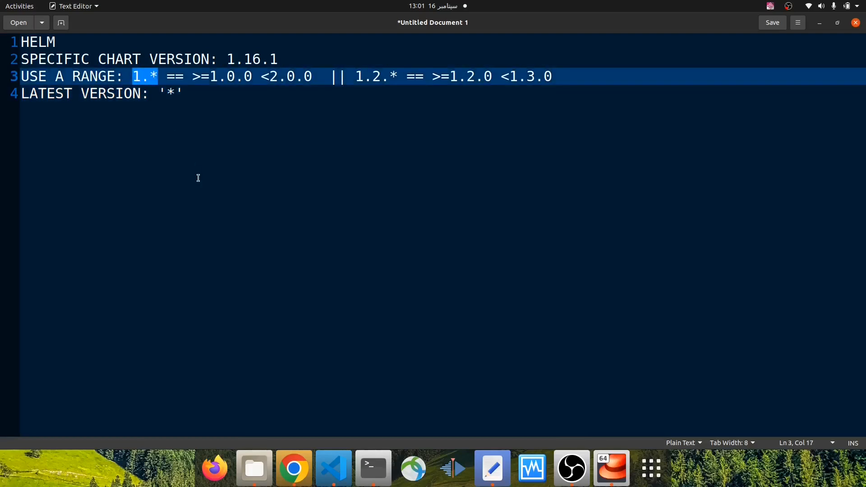
left_click(167, 90)
left_click(189, 91)
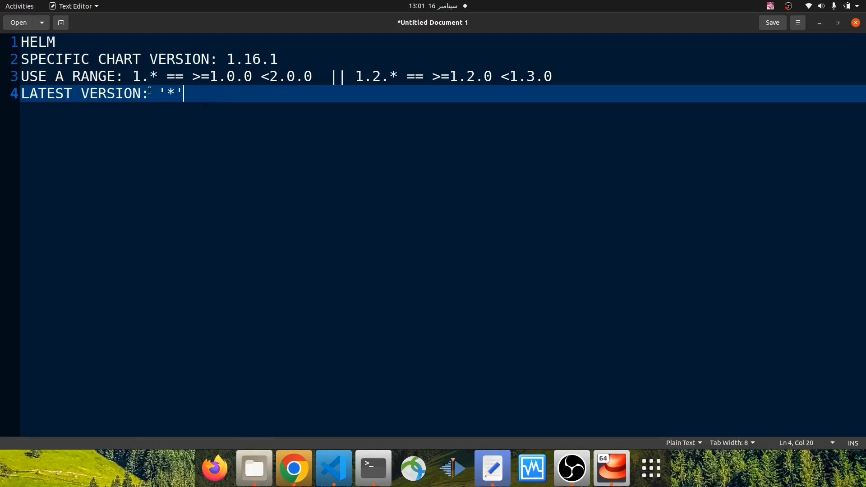
left_click_drag(150, 95, 14, 60)
Leave two blank lines below the Helm strategies and add the heading GIT
left_click(189, 95)
key("Return")
key("Return")
key("Return")
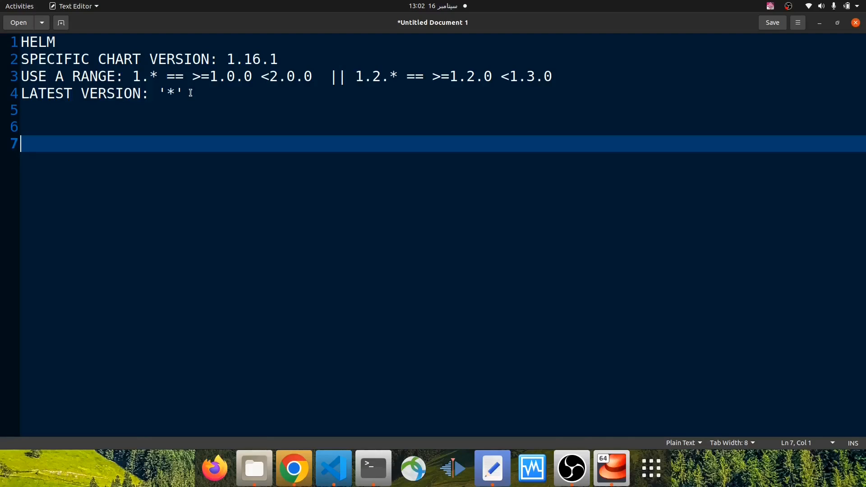
type("GIT")
key("Return")
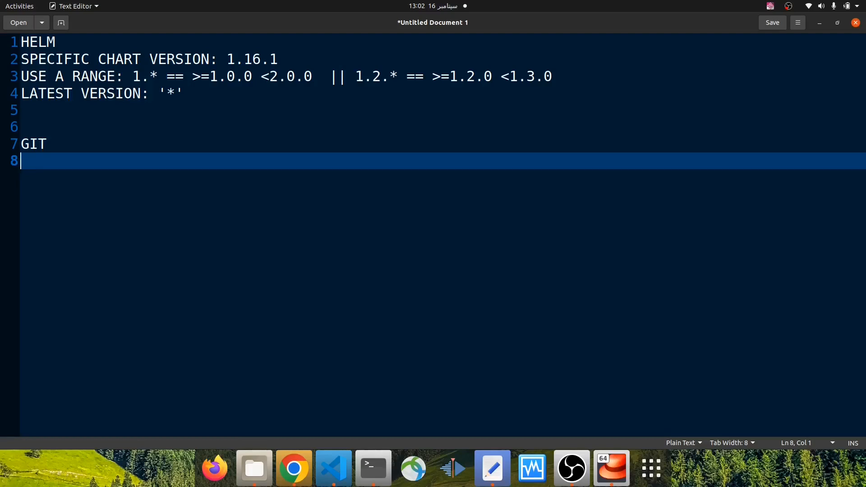
Write "HEAD / main" as the first tracking strategy under the GIT heading
type("HEAD / main")
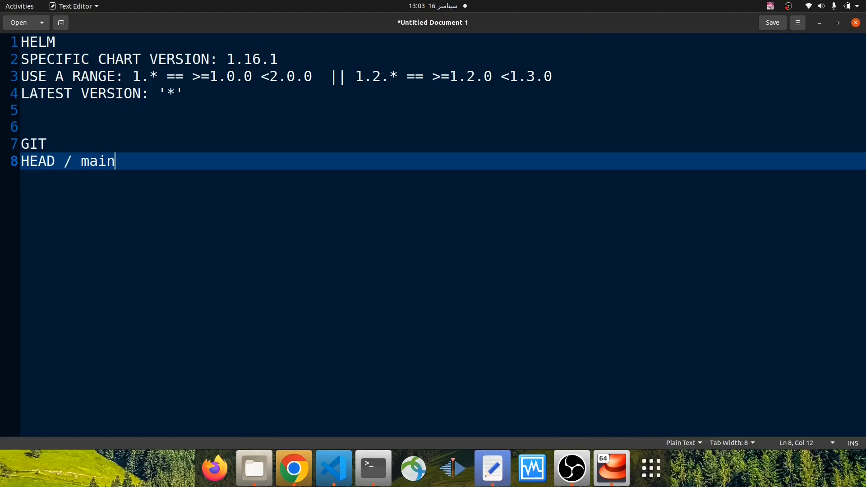
Add the tracking strategies "TAG: v1" and "COMMIT" on separate lines below the HEAD / main line in the GIT section
key("Return")
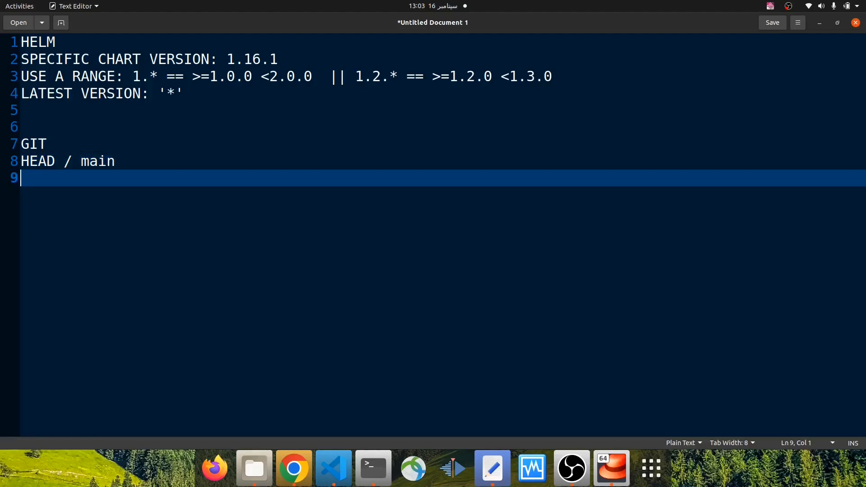
type("TAG: v1")
key("Return")
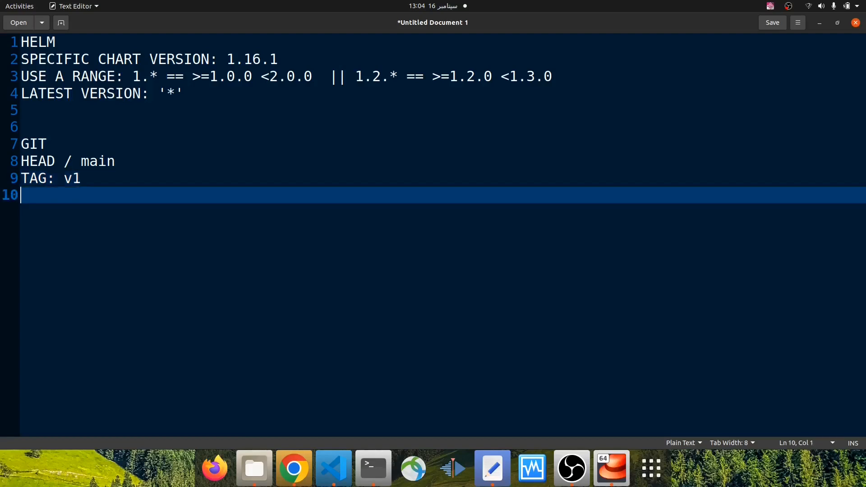
type("COMMIT")
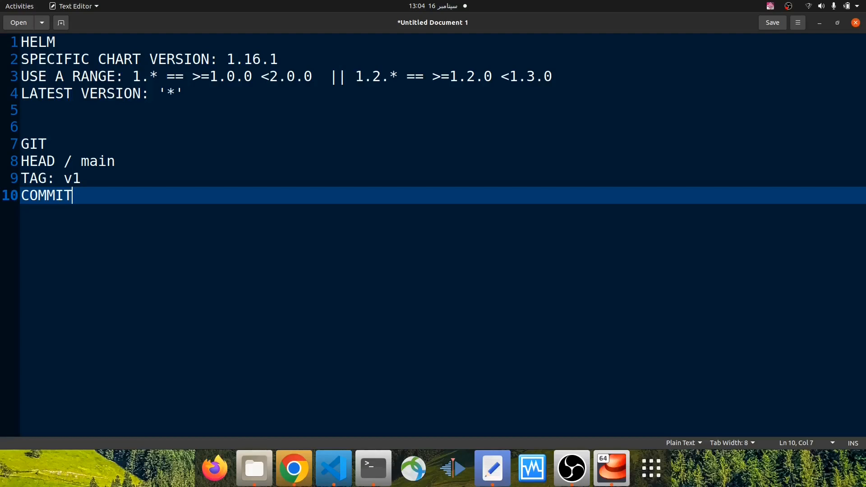
Review the three Helm strategies and the three Git strategies in the notes by highlighting each heading and its list
left_click_drag(182, 93, 22, 56)
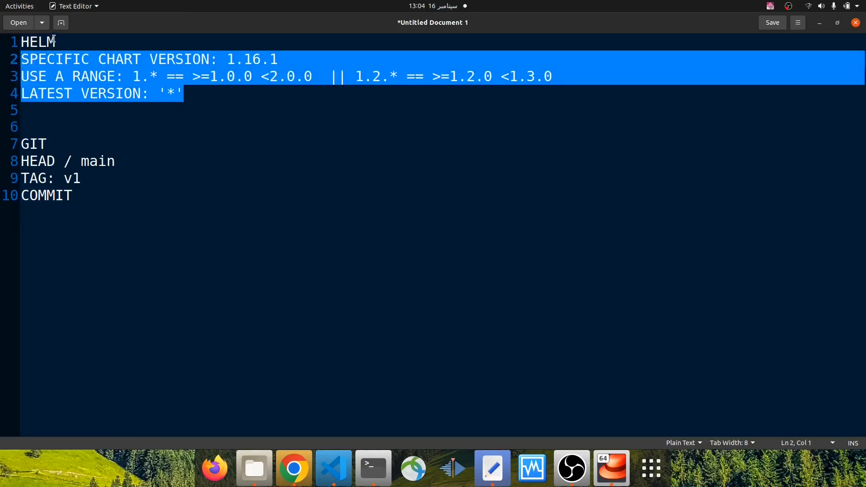
left_click_drag(55, 40, 21, 41)
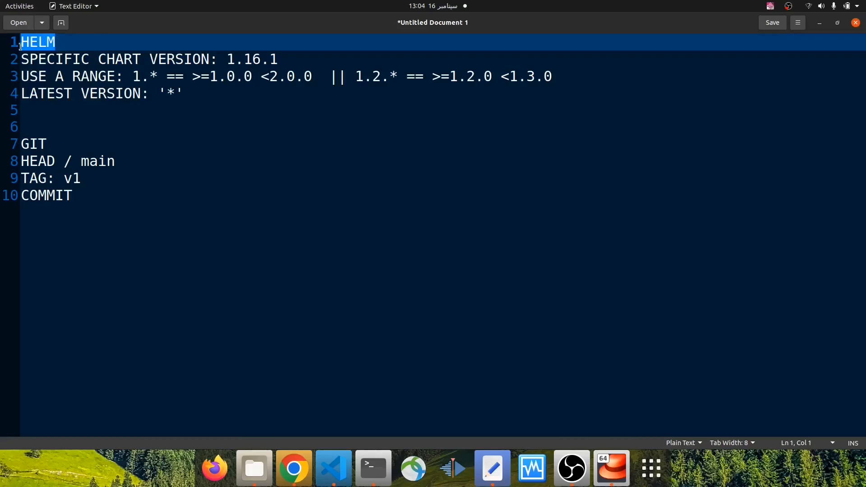
left_click_drag(78, 197, 20, 145)
left_click(47, 143)
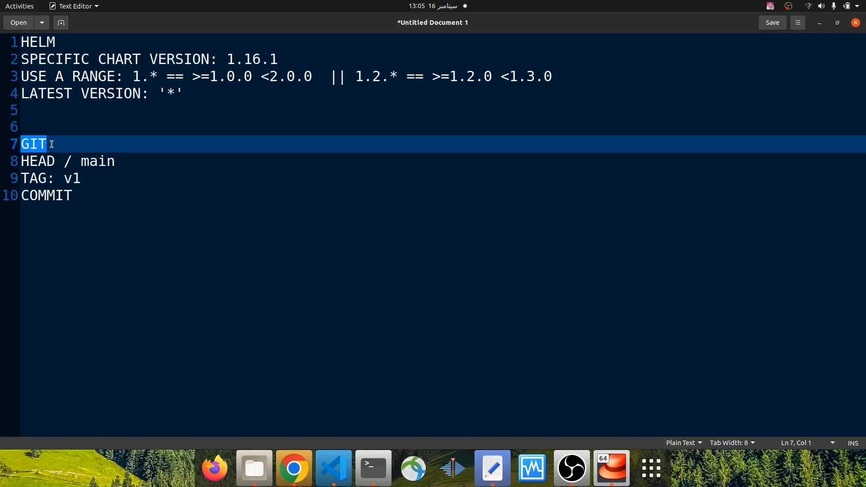
left_click_drag(72, 196, 18, 170)
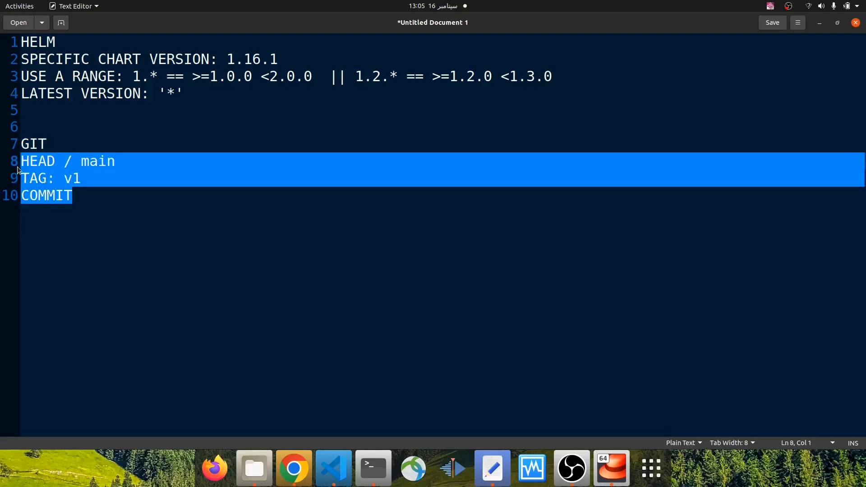